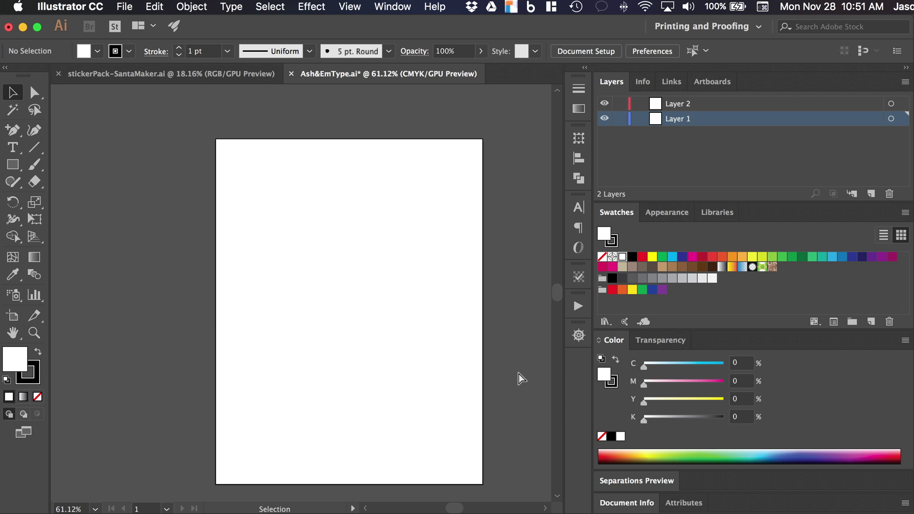
- After checking the sketch photo, rename Layer 1 to 'sourceImage'
{"action": "key", "text": "super+Tab"}
{"action": "key", "text": "super+Tab"}
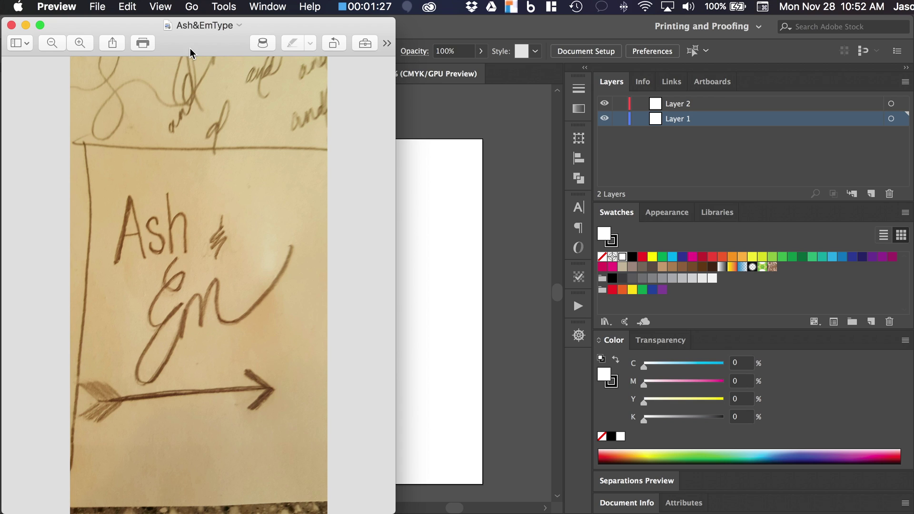
{"action": "left_click", "coordinate": [452, 184]}
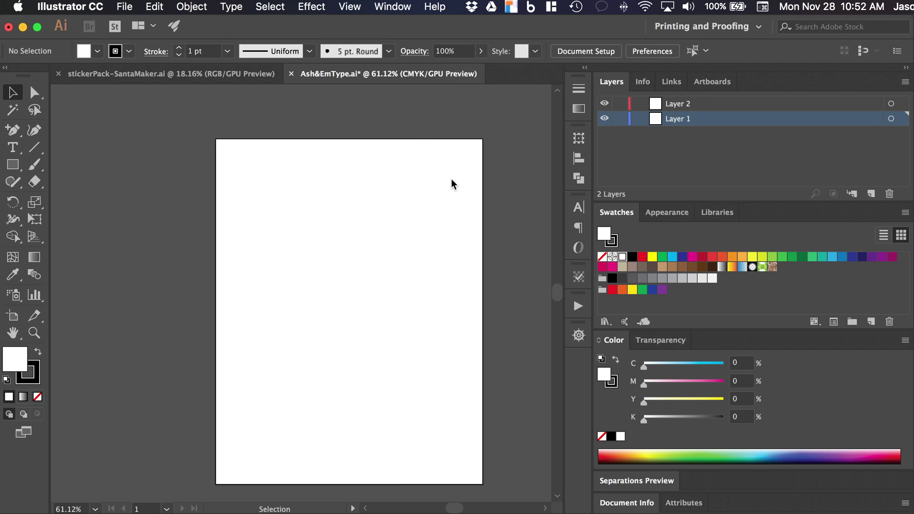
{"action": "double_click", "coordinate": [679, 119]}
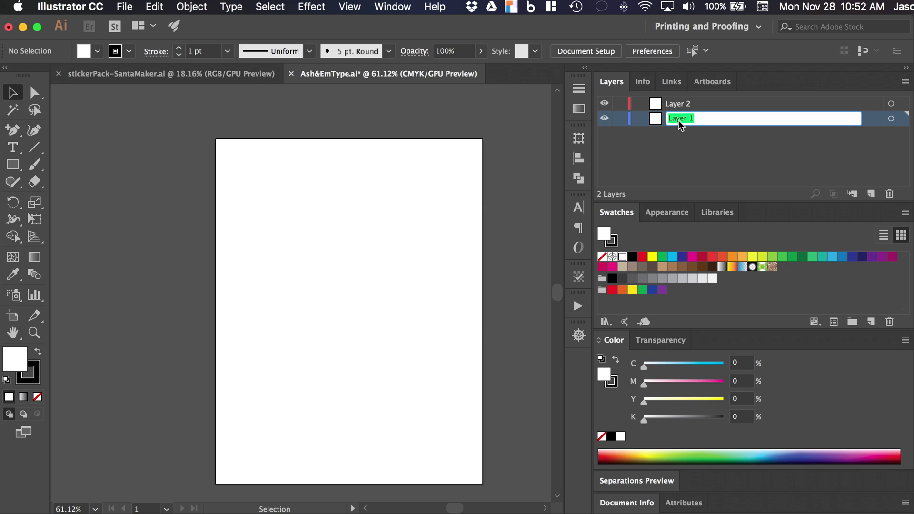
{"action": "type", "text": "sourceImage"}
- Rename Layer 2 to 'tracingLayer'
{"action": "double_click", "coordinate": [672, 104]}
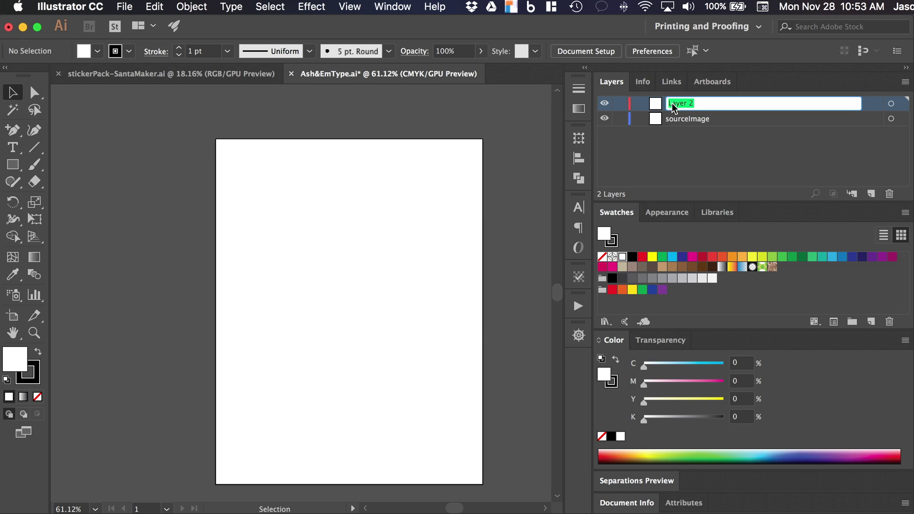
{"action": "type", "text": "tr"}
{"action": "key", "text": "BackSpace"}
{"action": "key", "text": "BackSpace"}
{"action": "type", "text": "tracingLayer"}
{"action": "key", "text": "Return"}
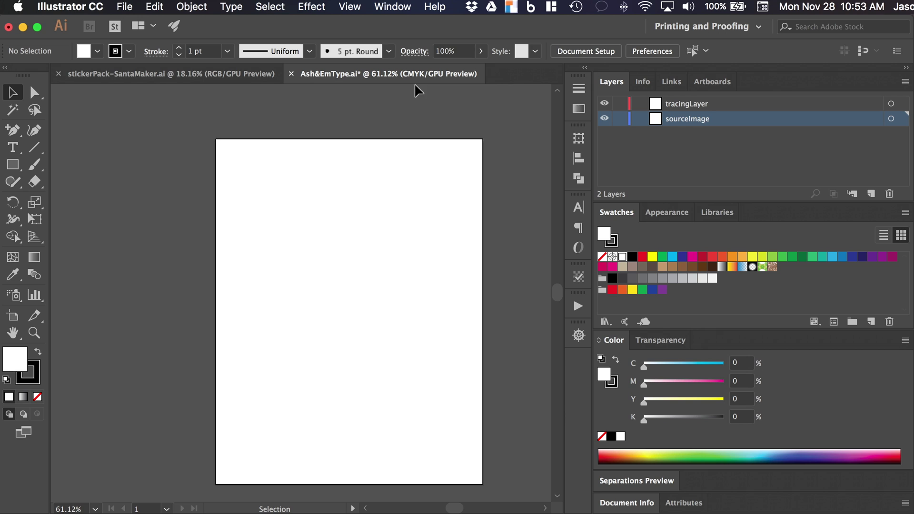
- Load the Ash&EmType JPEG sketch through File > Place, ready to drop onto the artboard
{"action": "left_click", "coordinate": [125, 8]}
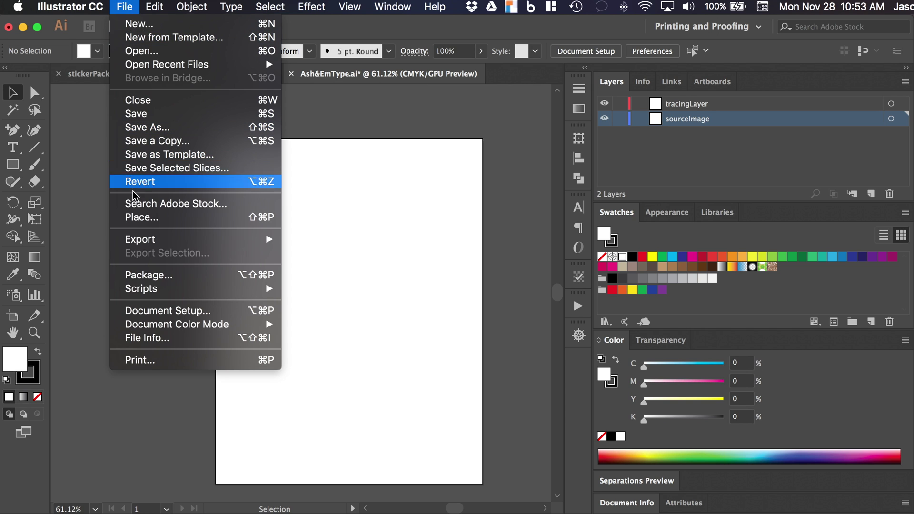
{"action": "left_click", "coordinate": [142, 219]}
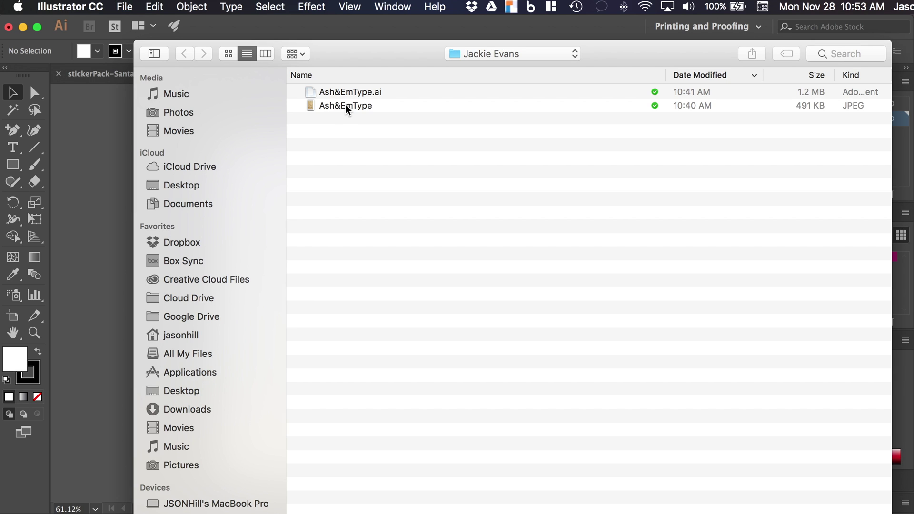
{"action": "left_click_drag", "start_coordinate": [360, 50], "coordinate": [343, 23]}
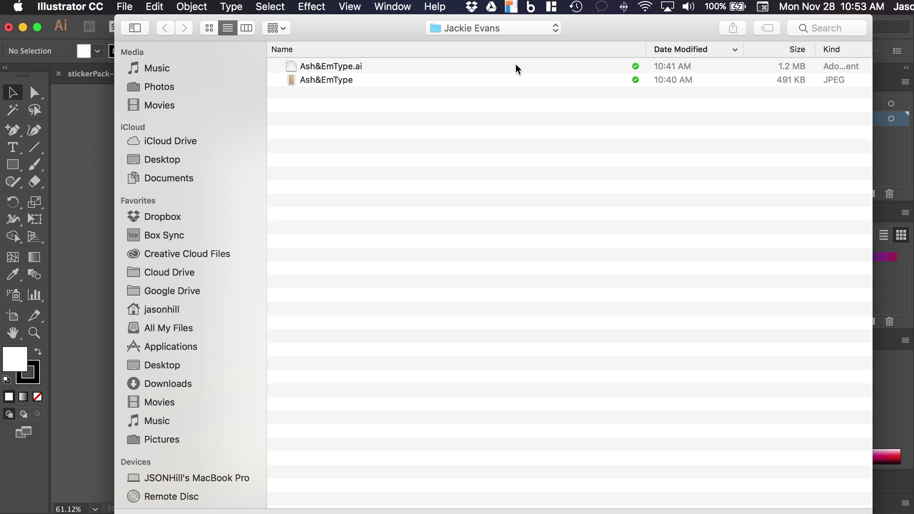
{"action": "left_click", "coordinate": [335, 82]}
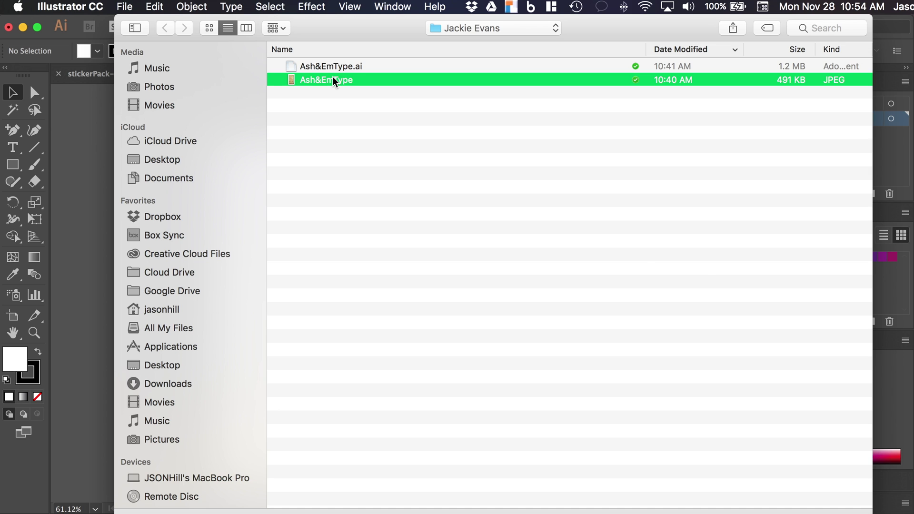
{"action": "double_click", "coordinate": [333, 79]}
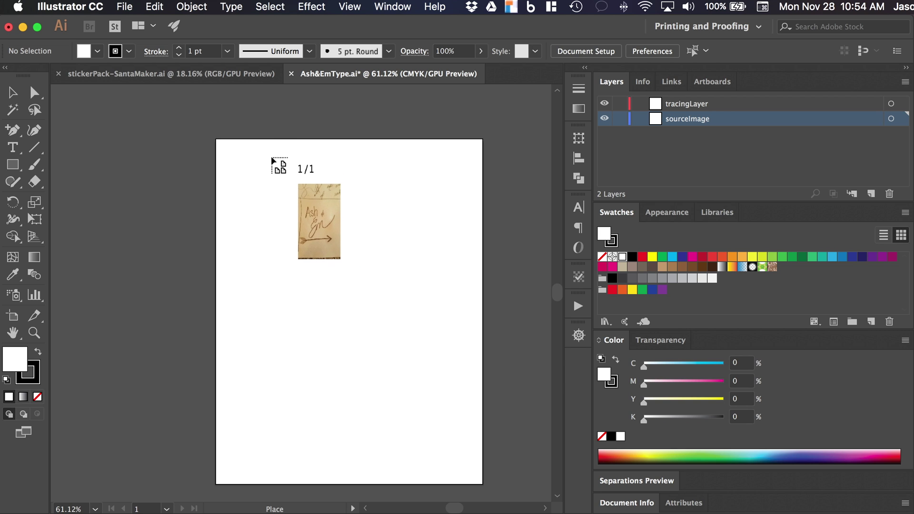
- Place the sketch photo and move it to sit beside the artboard
{"action": "scroll", "coordinate": [245, 153], "scroll_direction": "up", "scroll_amount": 2}
{"action": "scroll", "coordinate": [248, 149], "scroll_direction": "down", "scroll_amount": 3}
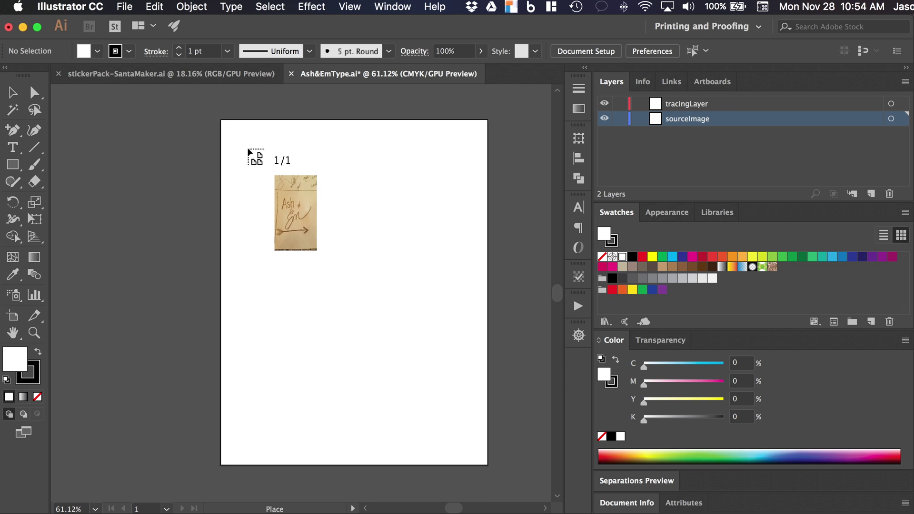
{"action": "left_click", "coordinate": [248, 149]}
{"action": "scroll", "coordinate": [281, 156], "scroll_direction": "down", "scroll_amount": 3, "text": "alt"}
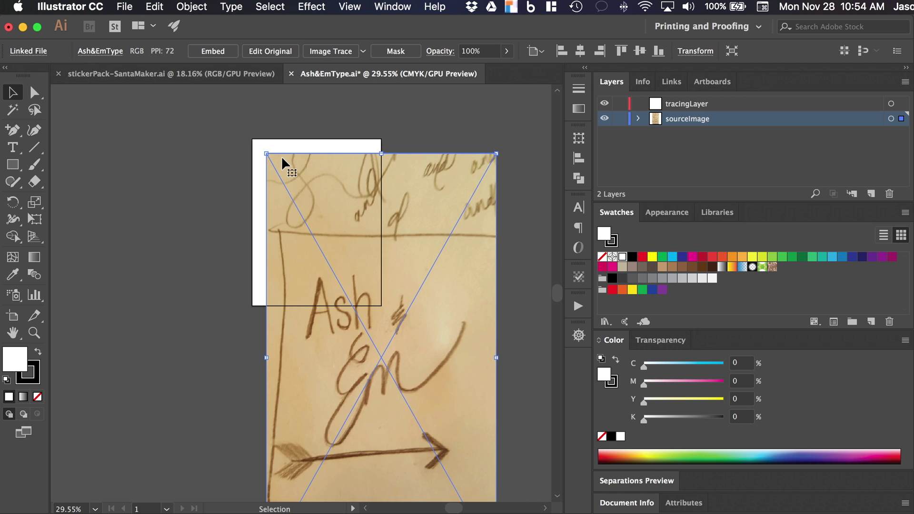
{"action": "scroll", "coordinate": [282, 158], "scroll_direction": "down", "scroll_amount": 1, "text": "alt"}
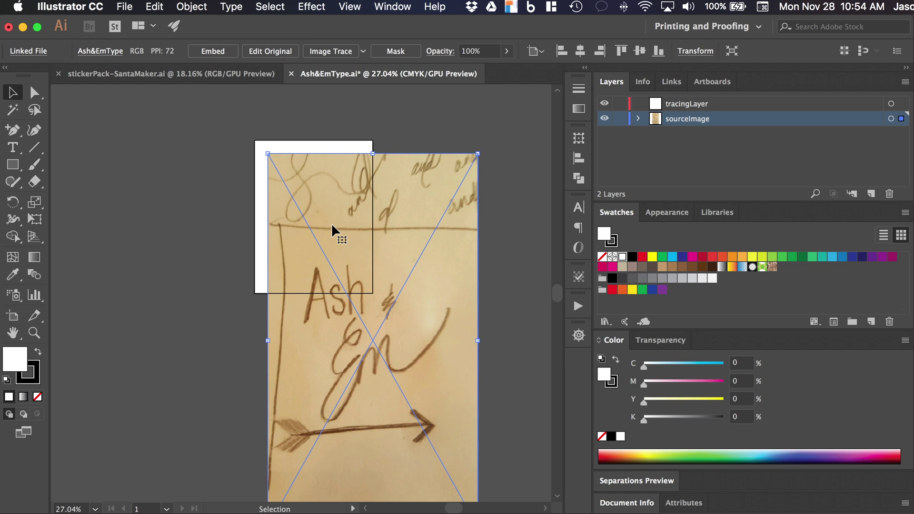
{"action": "scroll", "coordinate": [356, 282], "scroll_direction": "down", "scroll_amount": 5}
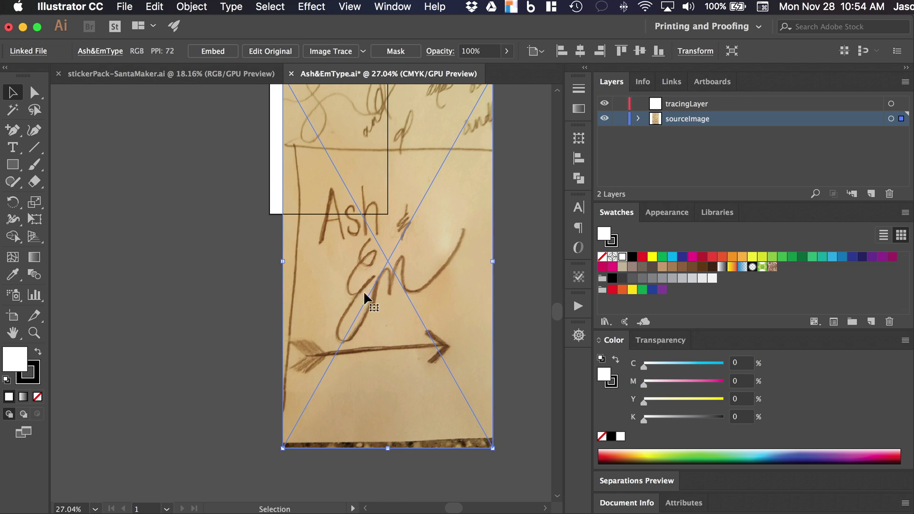
{"action": "scroll", "coordinate": [393, 304], "scroll_direction": "up", "scroll_amount": 5}
{"action": "scroll", "coordinate": [392, 305], "scroll_direction": "right", "scroll_amount": 5}
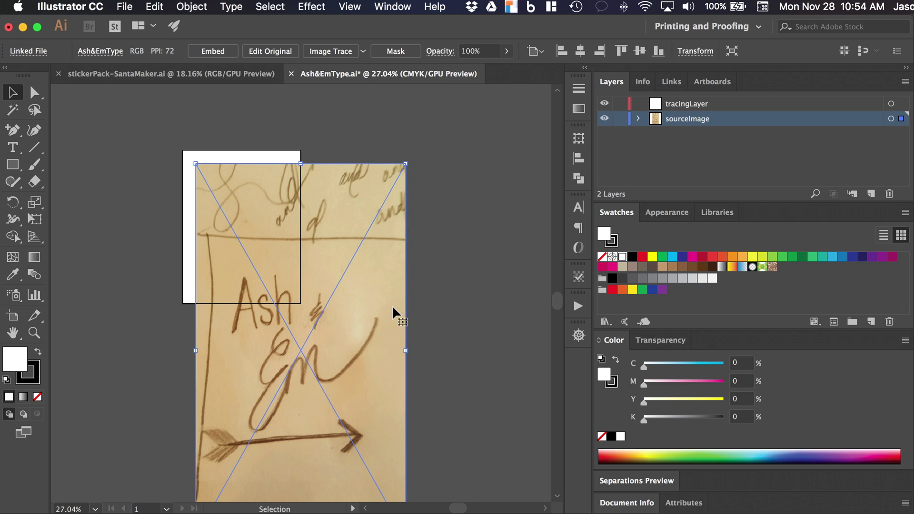
{"action": "left_click_drag", "start_coordinate": [378, 303], "coordinate": [470, 239]}
- Lock the sourceImage layer and make tracingLayer the active layer
{"action": "scroll", "coordinate": [470, 239], "scroll_direction": "right", "scroll_amount": 1}
{"action": "scroll", "coordinate": [442, 231], "scroll_direction": "right", "scroll_amount": 1}
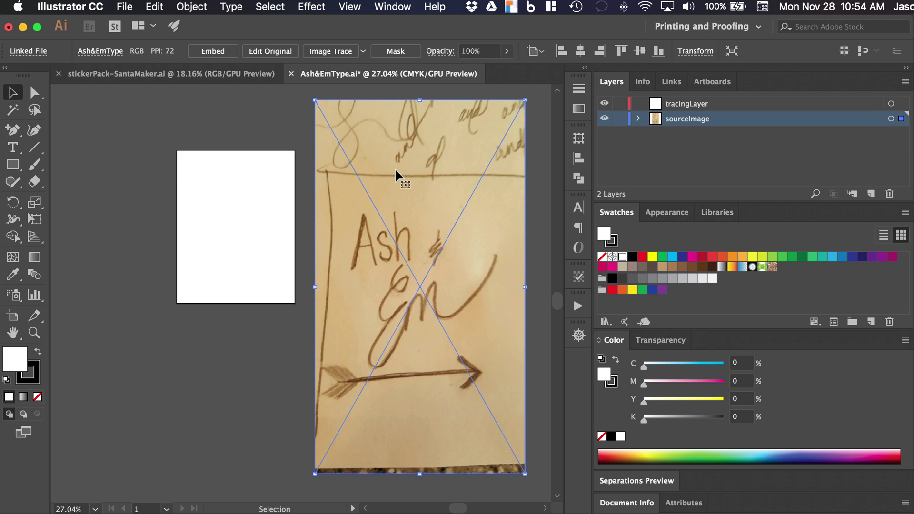
{"action": "scroll", "coordinate": [395, 168], "scroll_direction": "right", "scroll_amount": 1}
{"action": "scroll", "coordinate": [395, 168], "scroll_direction": "down", "scroll_amount": 1}
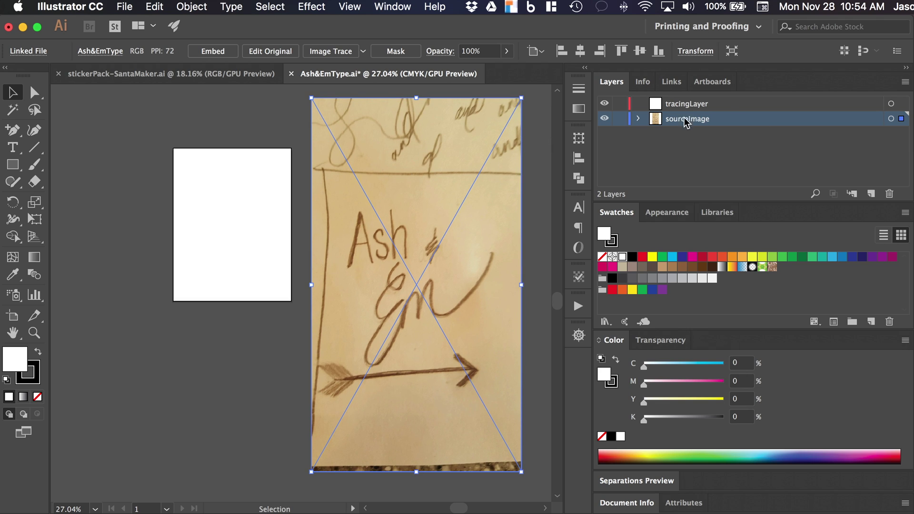
{"action": "left_click", "coordinate": [620, 122]}
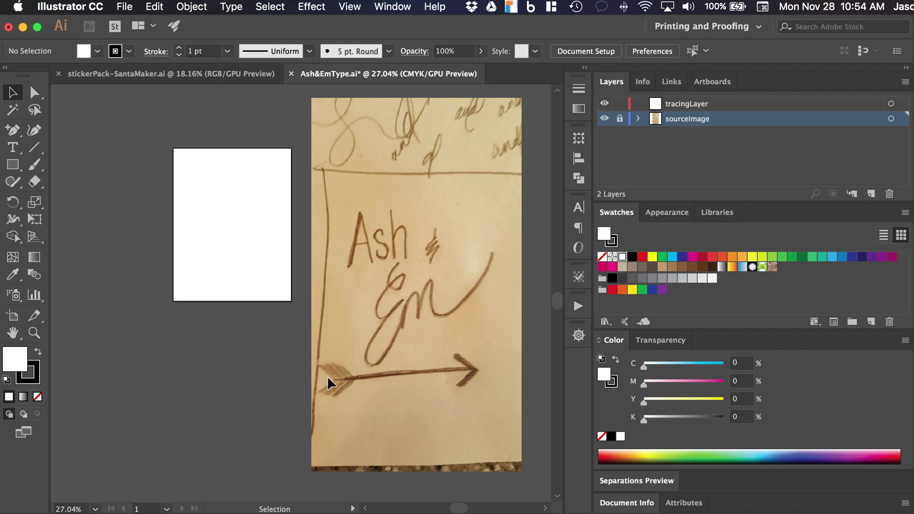
{"action": "left_click", "coordinate": [690, 106]}
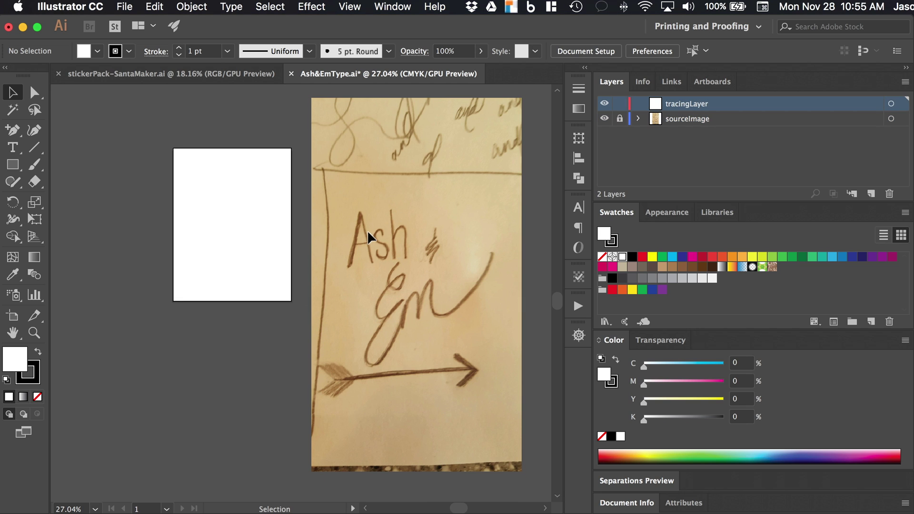
- With the Pen Tool, place three anchors at the A's bottom-left, apex and bottom-right
{"action": "scroll", "coordinate": [367, 236], "scroll_direction": "up", "scroll_amount": 5}
{"action": "scroll", "coordinate": [359, 236], "scroll_direction": "right", "scroll_amount": 3}
{"action": "scroll", "coordinate": [359, 237], "scroll_direction": "down", "scroll_amount": 1}
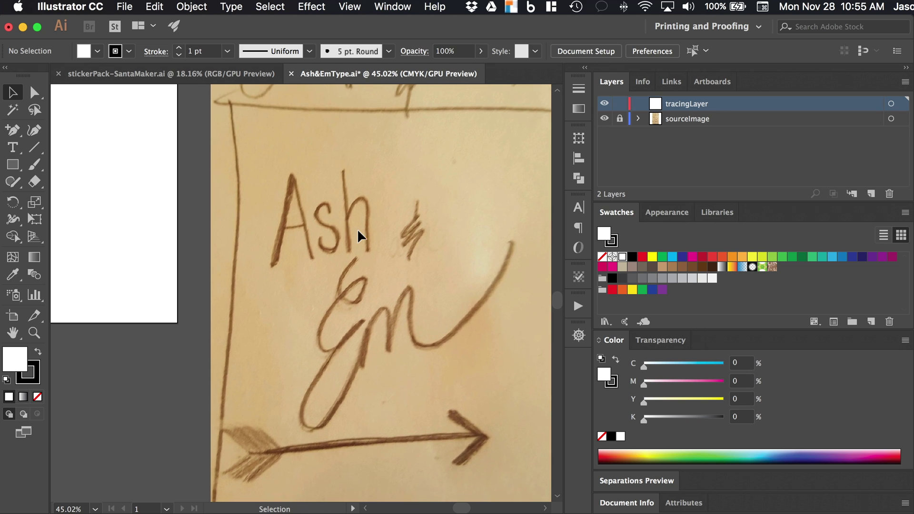
{"action": "left_click", "coordinate": [14, 135]}
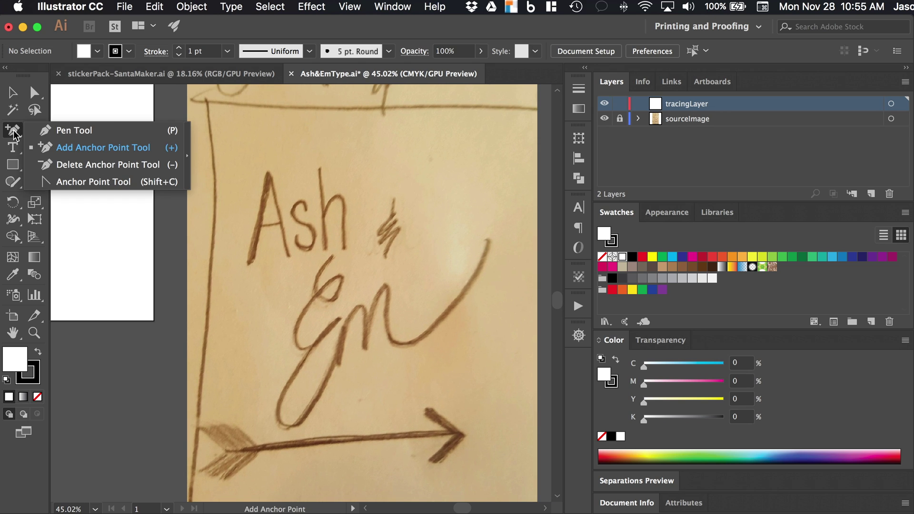
{"action": "left_click", "coordinate": [71, 131]}
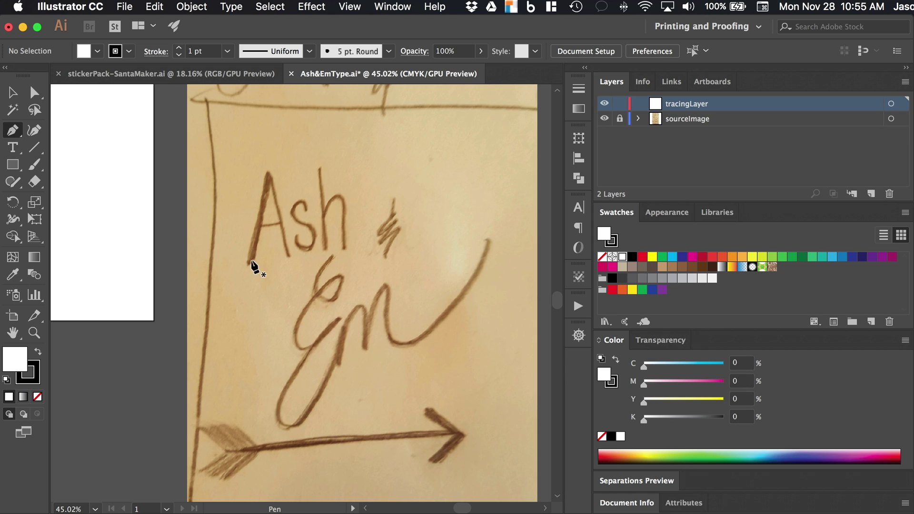
{"action": "left_click", "coordinate": [249, 262]}
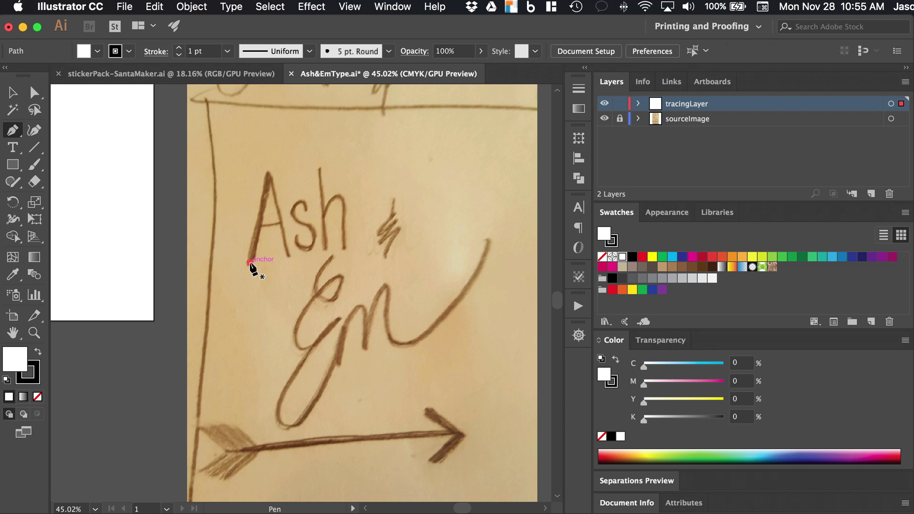
{"action": "left_click", "coordinate": [269, 175]}
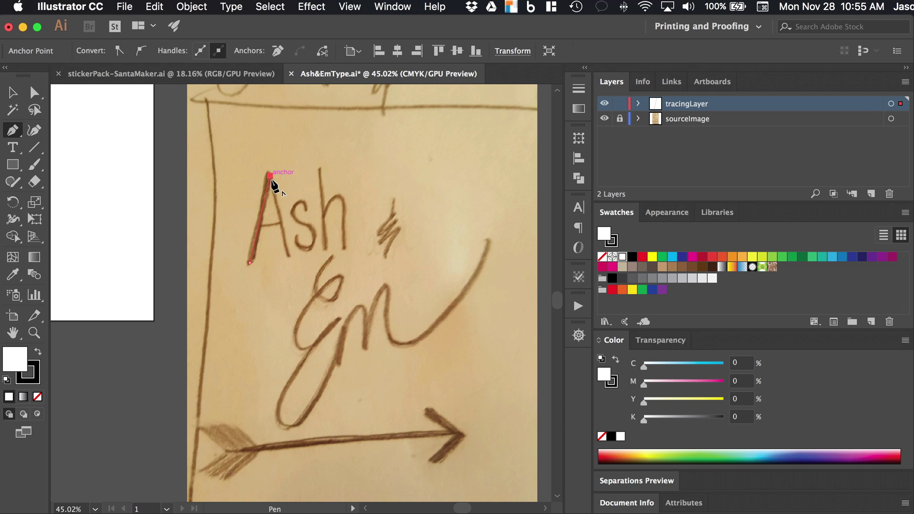
{"action": "left_click", "coordinate": [288, 258]}
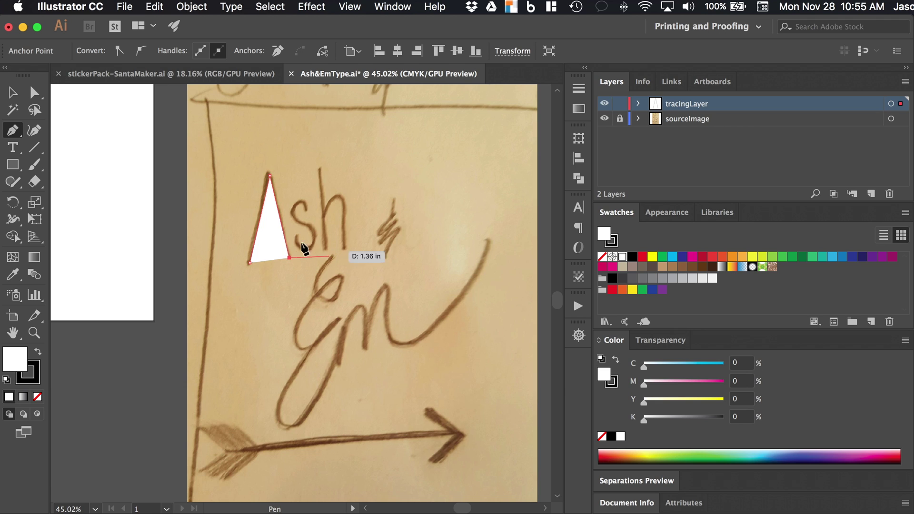
- Set the A path's fill and stroke to None and end it as an open path
{"action": "left_click", "coordinate": [602, 437]}
{"action": "left_click", "coordinate": [611, 381]}
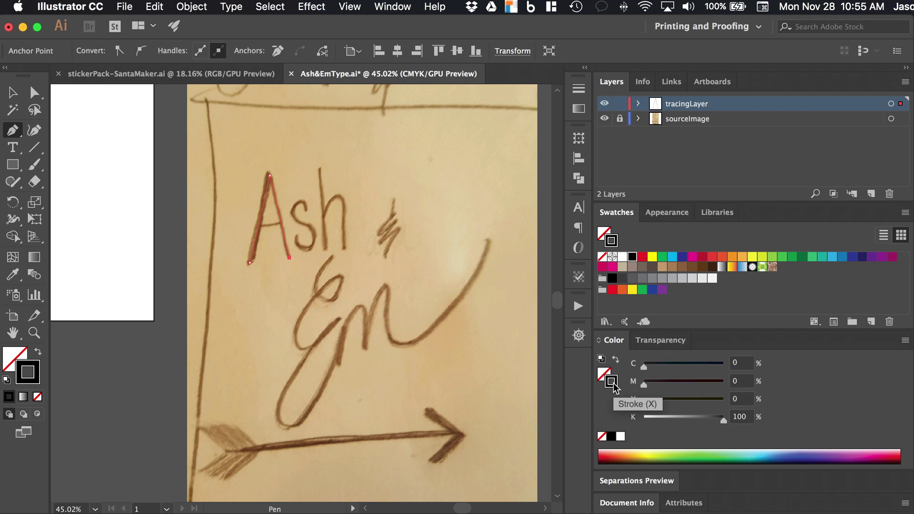
{"action": "left_click", "coordinate": [601, 438]}
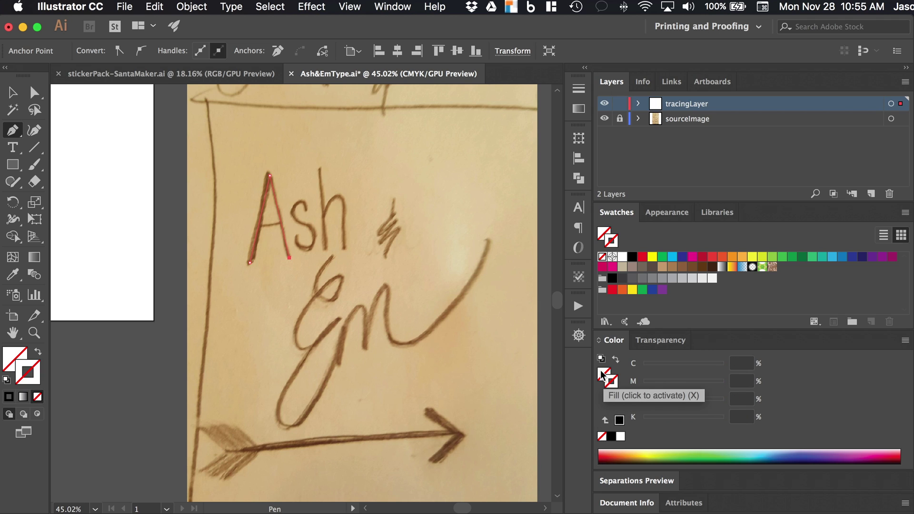
{"action": "left_click", "coordinate": [602, 376]}
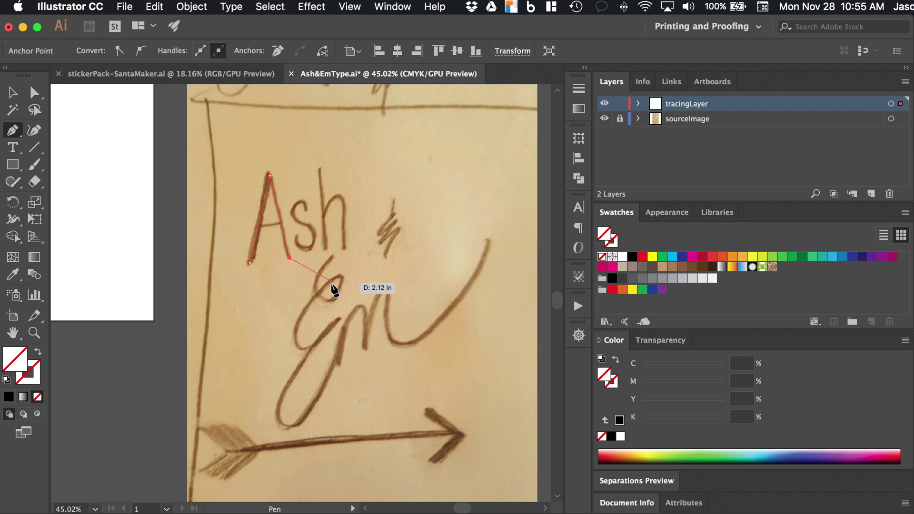
{"action": "key", "text": "Escape"}
- Draw the A's crossbar as a separate two-point straight path and clear its stray handle
{"action": "scroll", "coordinate": [270, 228], "scroll_direction": "up", "scroll_amount": 5}
{"action": "scroll", "coordinate": [267, 233], "scroll_direction": "up", "scroll_amount": 1}
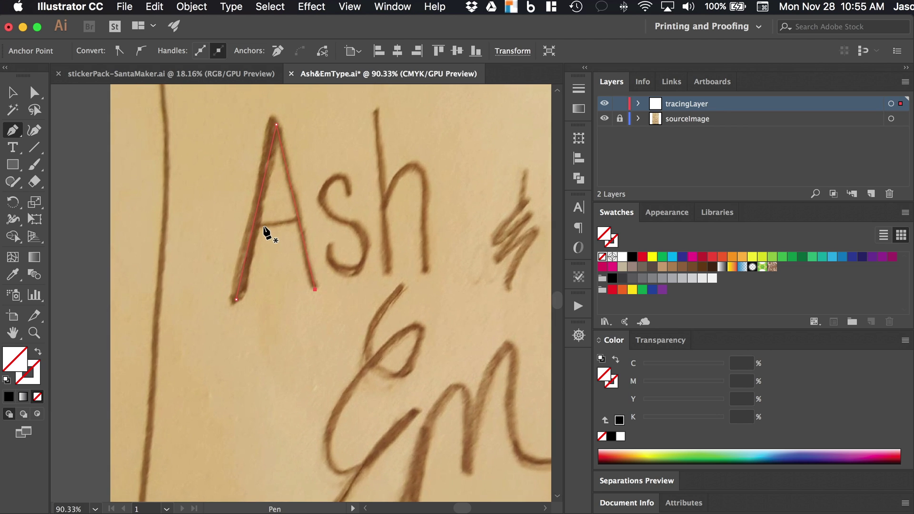
{"action": "left_click", "coordinate": [261, 225]}
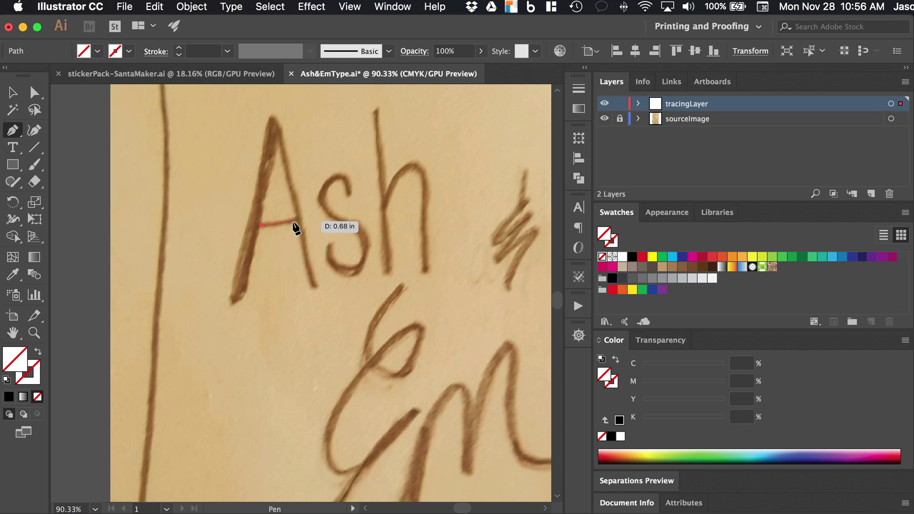
{"action": "left_click", "coordinate": [294, 222]}
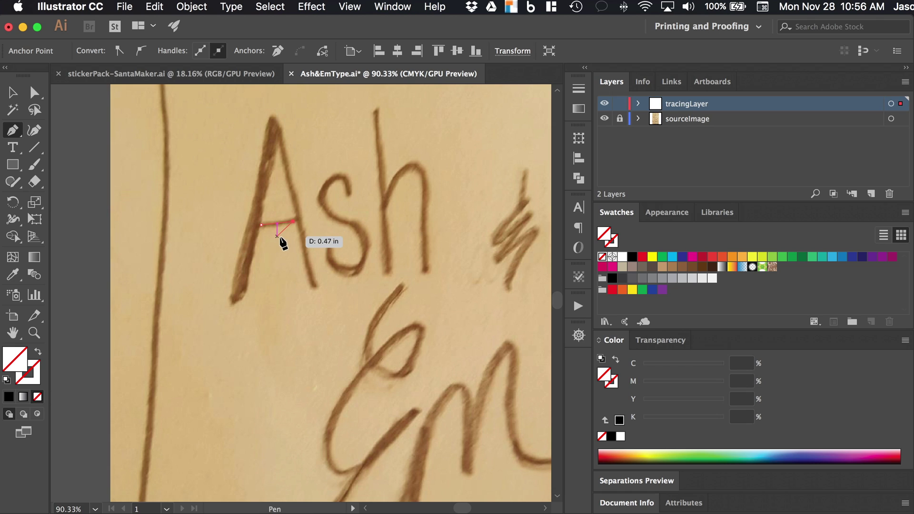
{"action": "key", "text": "Escape"}
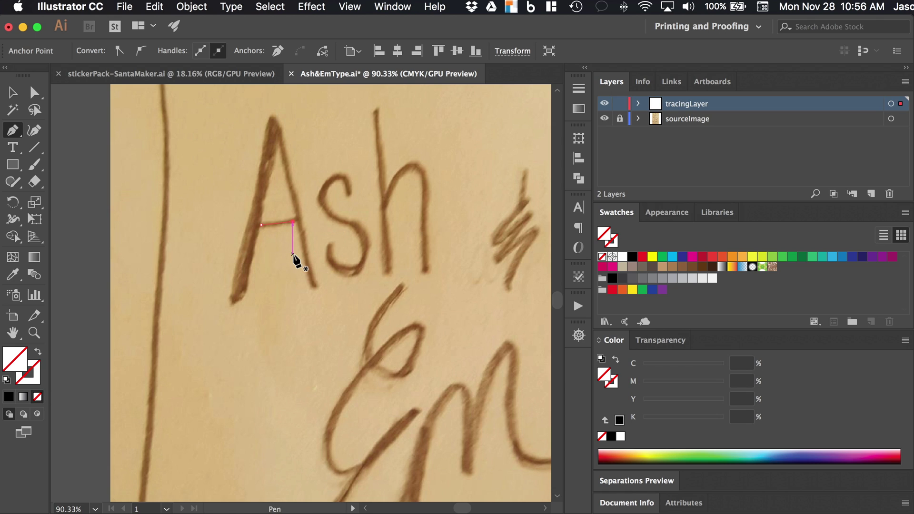
{"action": "left_click_drag", "start_coordinate": [292, 254], "coordinate": [291, 256]}
{"action": "key", "text": "a"}
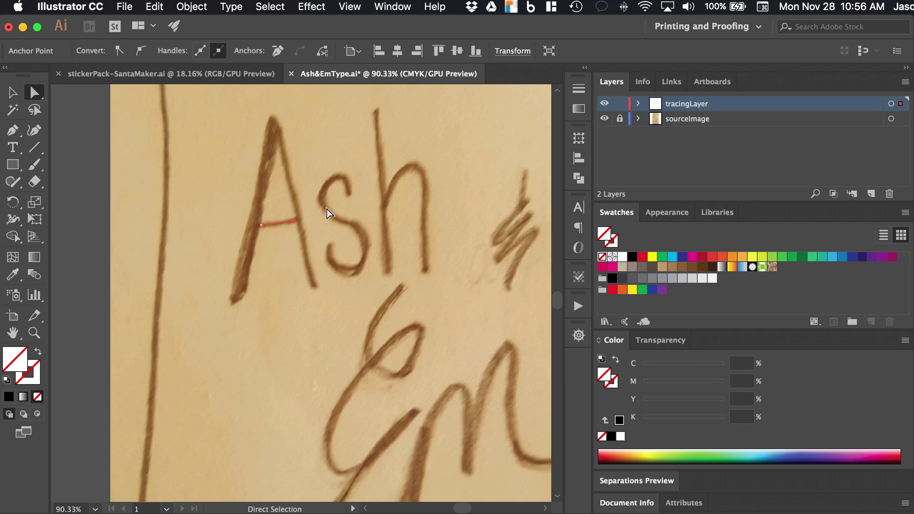
- Snap the crossbar's left end onto the A's left leg and extend the bar slightly right
{"action": "left_click", "coordinate": [261, 225]}
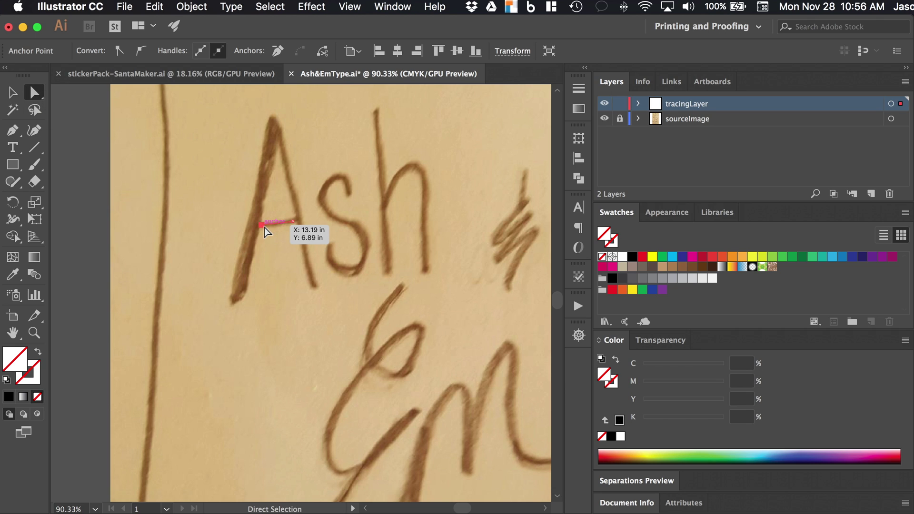
{"action": "left_click_drag", "start_coordinate": [264, 228], "coordinate": [253, 227]}
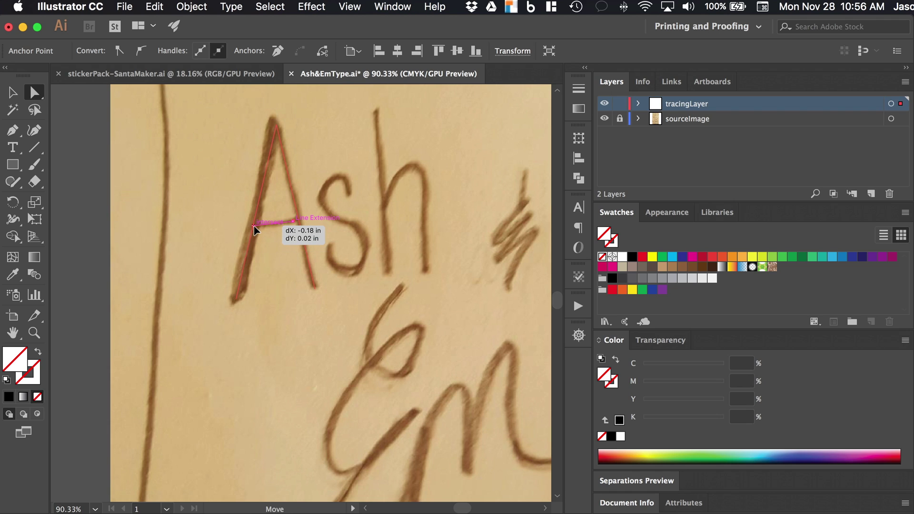
{"action": "left_click_drag", "start_coordinate": [253, 227], "coordinate": [253, 227]}
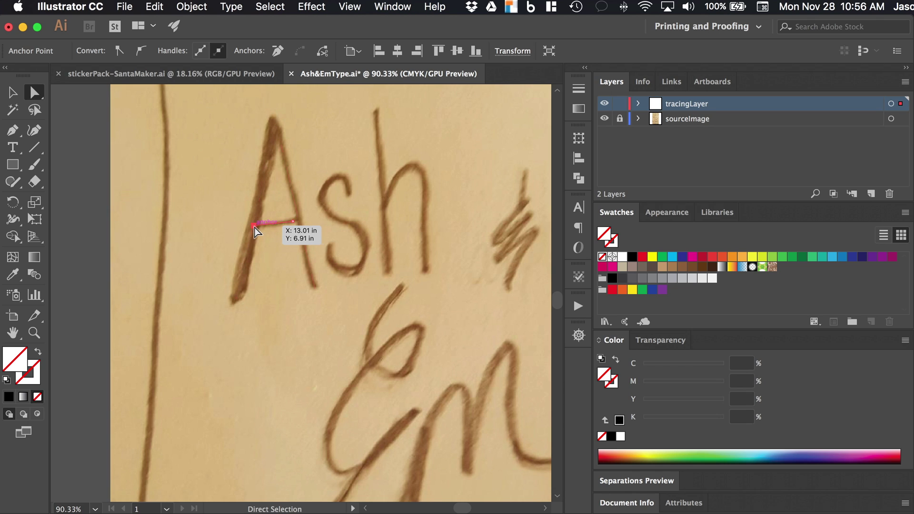
{"action": "left_click", "coordinate": [293, 222]}
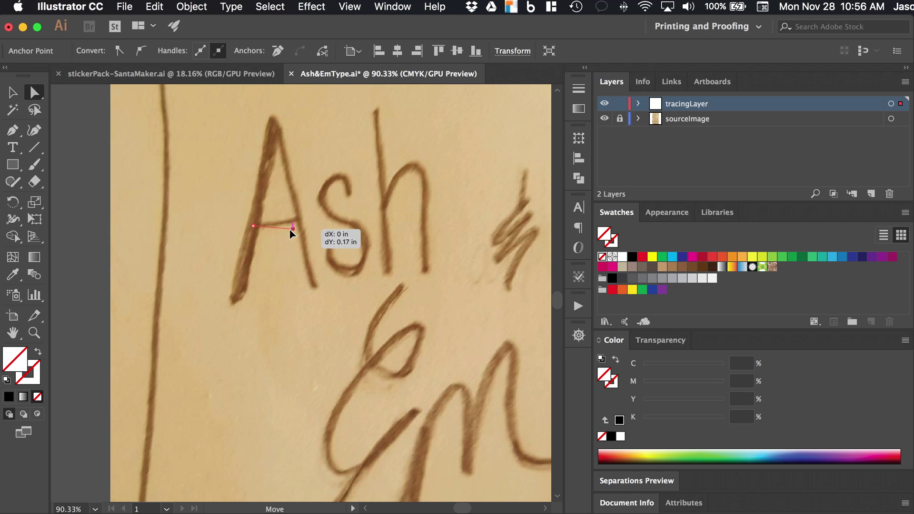
{"action": "mouse_move", "coordinate": [295, 227]}
{"action": "left_mouse_down"}
{"action": "mouse_move", "coordinate": [300, 219]}
{"action": "mouse_move", "coordinate": [294, 233]}
{"action": "mouse_move", "coordinate": [303, 223]}
{"action": "mouse_move", "coordinate": [284, 222]}
{"action": "left_mouse_up"}
{"action": "key", "text": "cmd+z"}
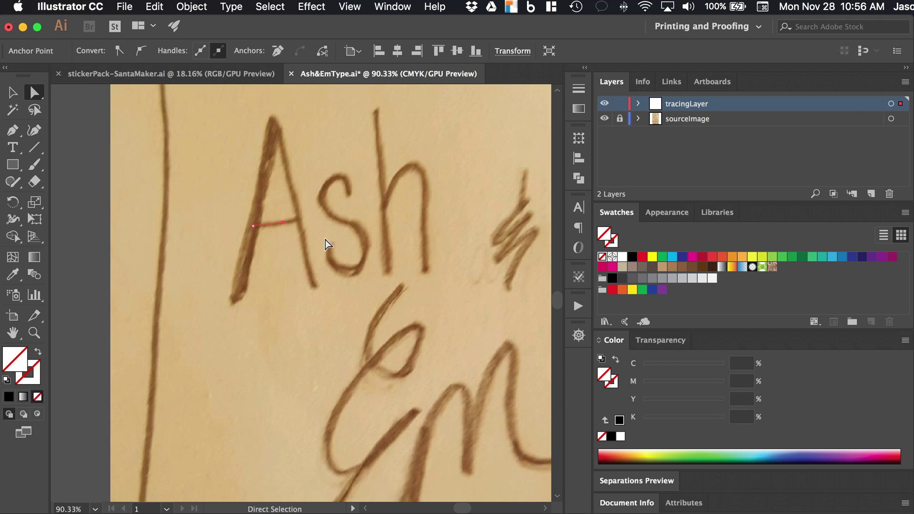
{"action": "key", "text": "super"}
{"action": "left_click_drag", "start_coordinate": [284, 224], "coordinate": [288, 222]}
- Move the crossbar's right end onto its intersection with the A's right leg
{"action": "left_click", "coordinate": [283, 223]}
{"action": "left_click_drag", "start_coordinate": [293, 195], "coordinate": [297, 209]}
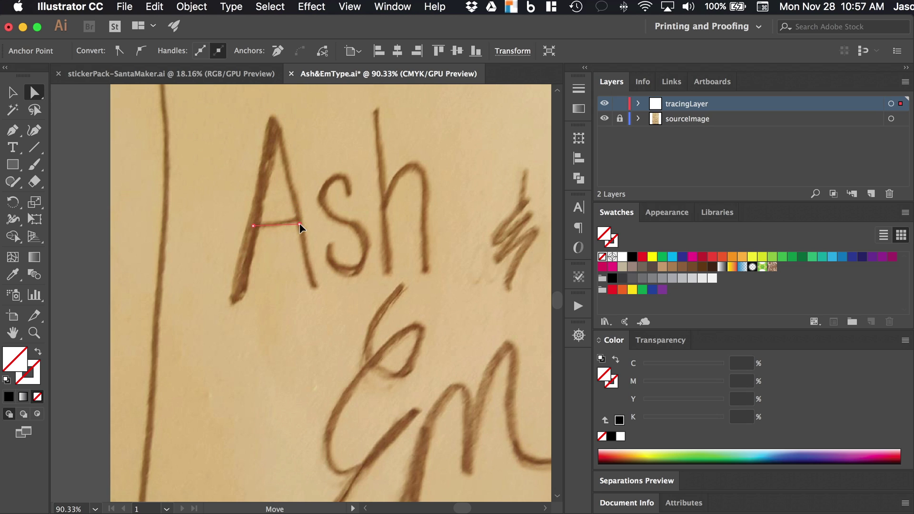
{"action": "left_click_drag", "start_coordinate": [299, 224], "coordinate": [295, 217]}
{"action": "scroll", "coordinate": [295, 222], "scroll_direction": "up", "scroll_amount": 5}
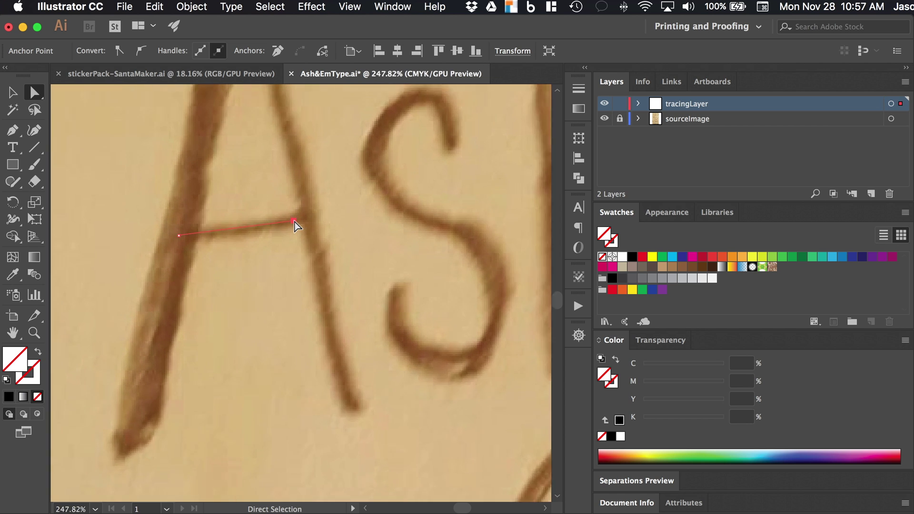
{"action": "left_click_drag", "start_coordinate": [294, 221], "coordinate": [313, 212]}
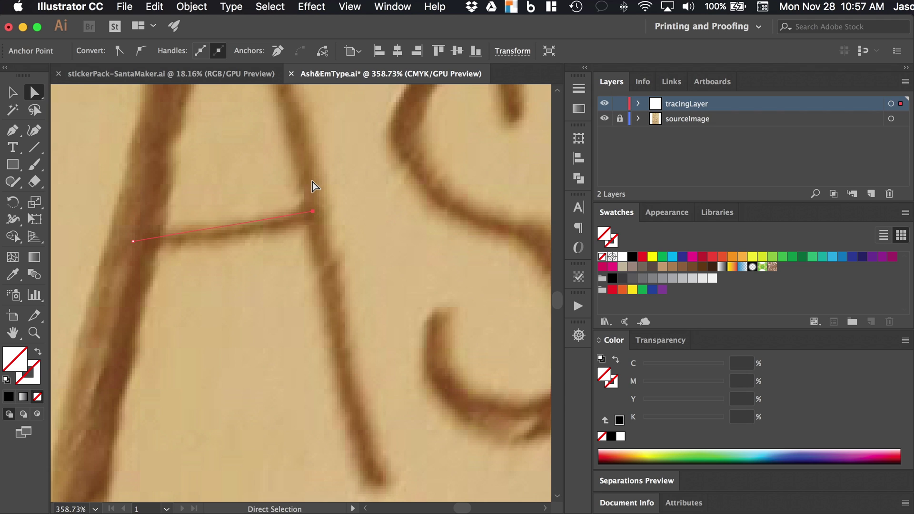
{"action": "left_click", "coordinate": [310, 183]}
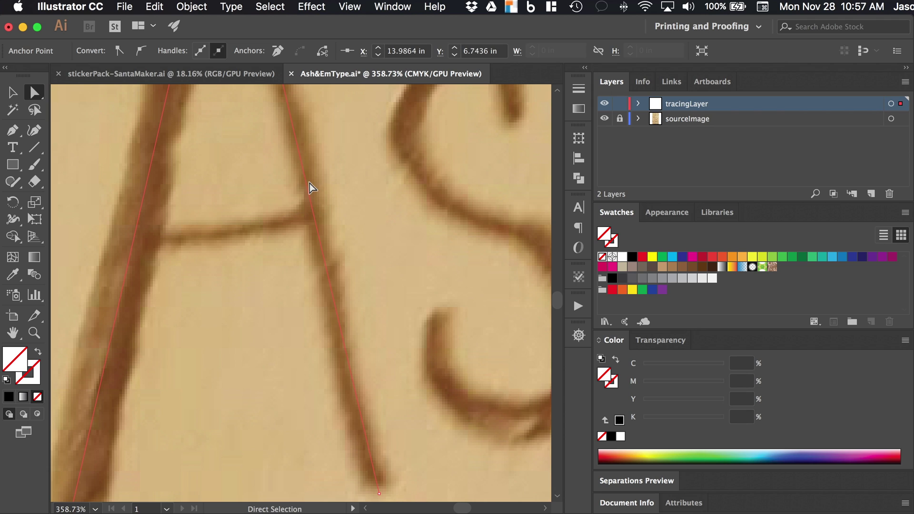
{"action": "left_click", "coordinate": [312, 214]}
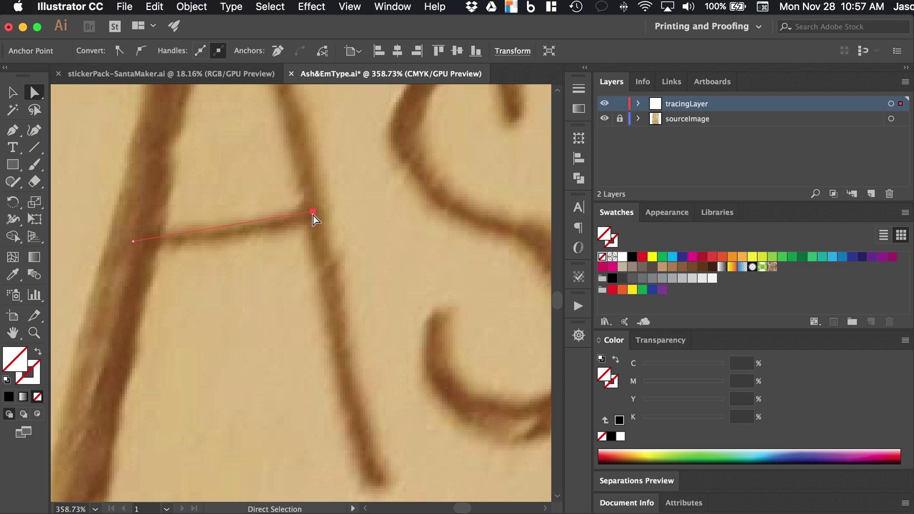
{"action": "key", "text": "ctrl"}
{"action": "mouse_move", "coordinate": [312, 215]}
{"action": "left_mouse_down"}
{"action": "mouse_move", "coordinate": [298, 218]}
{"action": "mouse_move", "coordinate": [312, 213]}
{"action": "left_mouse_up"}
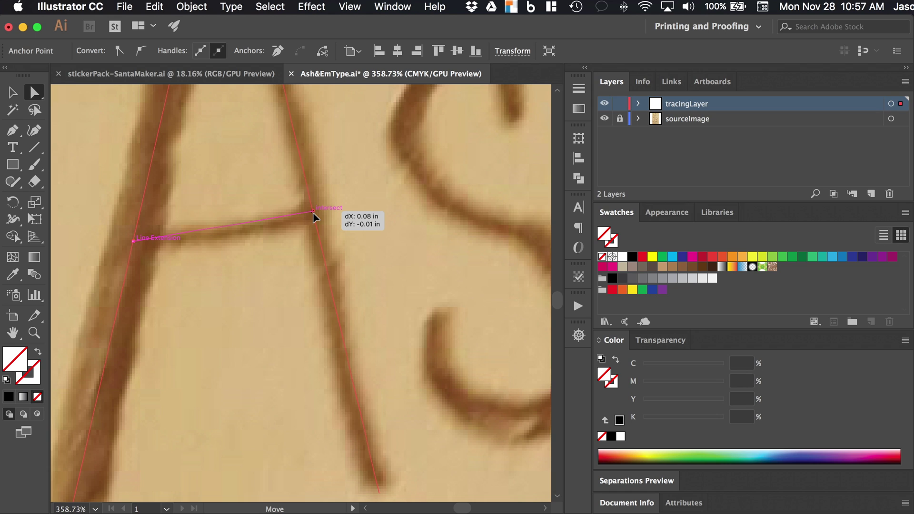
{"action": "left_click_drag", "start_coordinate": [313, 215], "coordinate": [313, 215]}
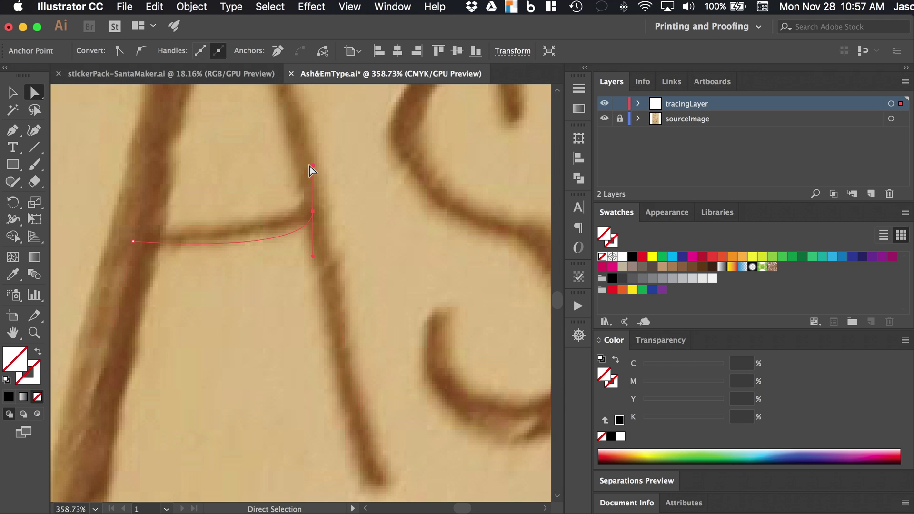
- Curve the crossbar with its direction handles to follow the sketch, and delete an unwanted selected element
{"action": "mouse_move", "coordinate": [313, 166]}
{"action": "left_mouse_down"}
{"action": "mouse_move", "coordinate": [328, 180]}
{"action": "mouse_move", "coordinate": [314, 214]}
{"action": "left_mouse_up"}
{"action": "left_click_drag", "start_coordinate": [312, 259], "coordinate": [262, 244]}
{"action": "left_click", "coordinate": [380, 491]}
{"action": "scroll", "coordinate": [380, 491], "scroll_direction": "down", "scroll_amount": 5}
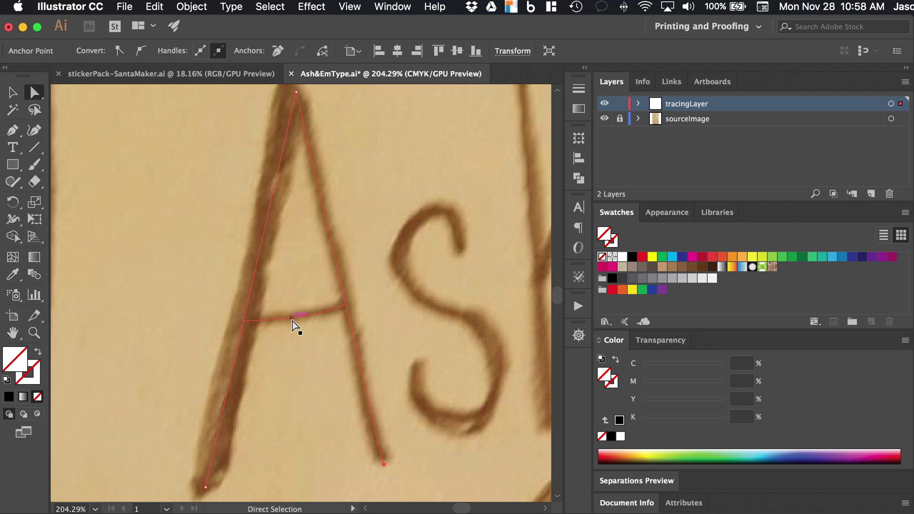
{"action": "left_click", "coordinate": [291, 318]}
{"action": "key", "text": "Delete"}
{"action": "scroll", "coordinate": [303, 287], "scroll_direction": "right", "scroll_amount": 5}
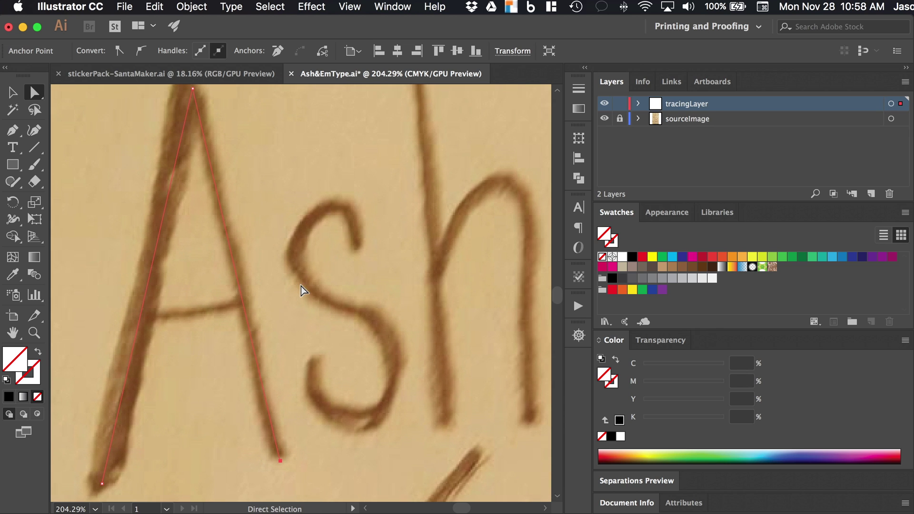
{"action": "key", "text": "p"}
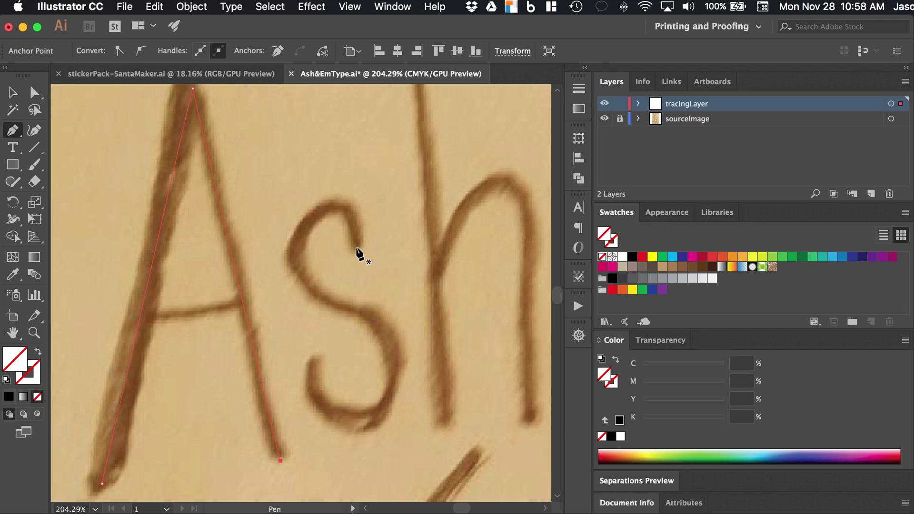
- Trace the S with six Pen anchors from its upper tail to its lower tail, leaving it open
{"action": "mouse_move", "coordinate": [356, 248]}
{"action": "left_mouse_down"}
{"action": "mouse_move", "coordinate": [351, 212]}
{"action": "mouse_move", "coordinate": [343, 224]}
{"action": "mouse_move", "coordinate": [359, 247]}
{"action": "left_mouse_up"}
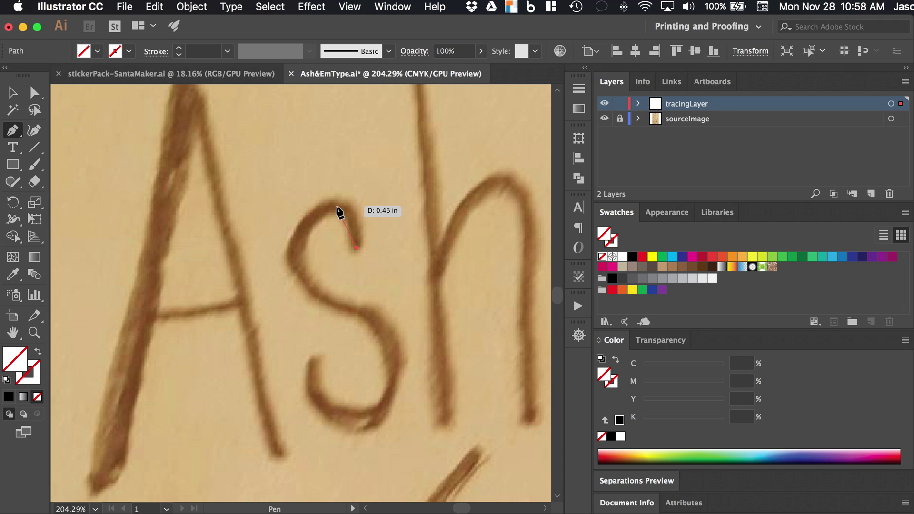
{"action": "left_click", "coordinate": [335, 206]}
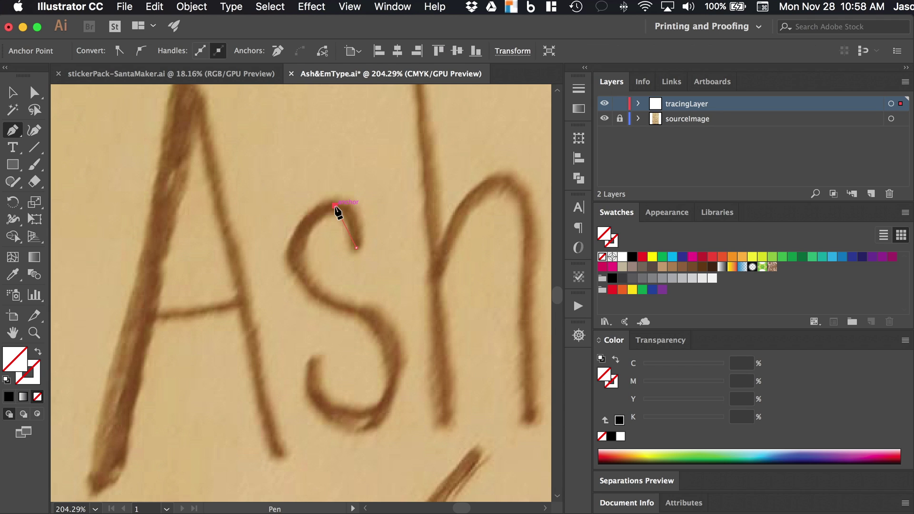
{"action": "left_click", "coordinate": [296, 256]}
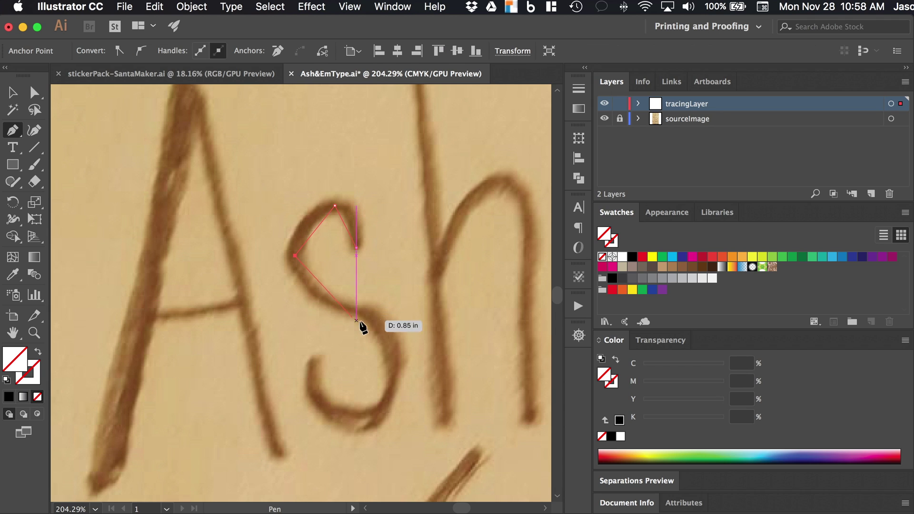
{"action": "left_click", "coordinate": [398, 356]}
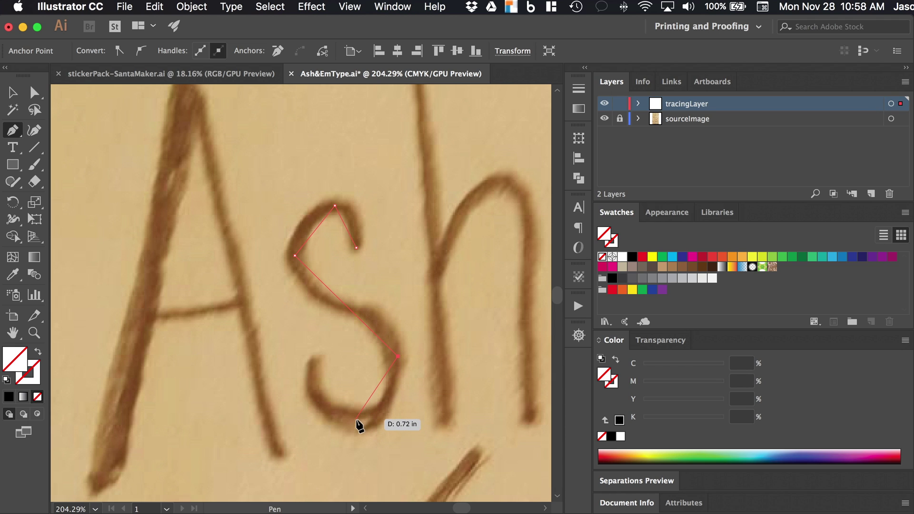
{"action": "left_click", "coordinate": [356, 420]}
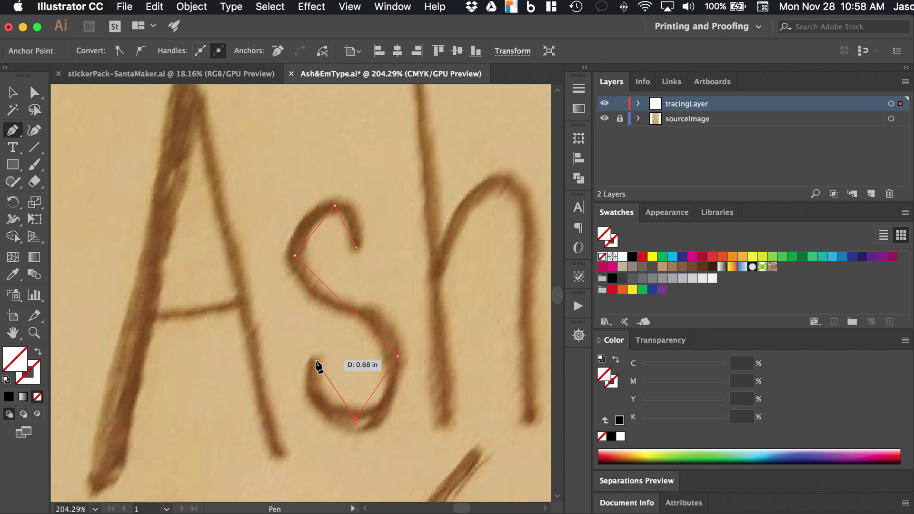
{"action": "left_click", "coordinate": [316, 360]}
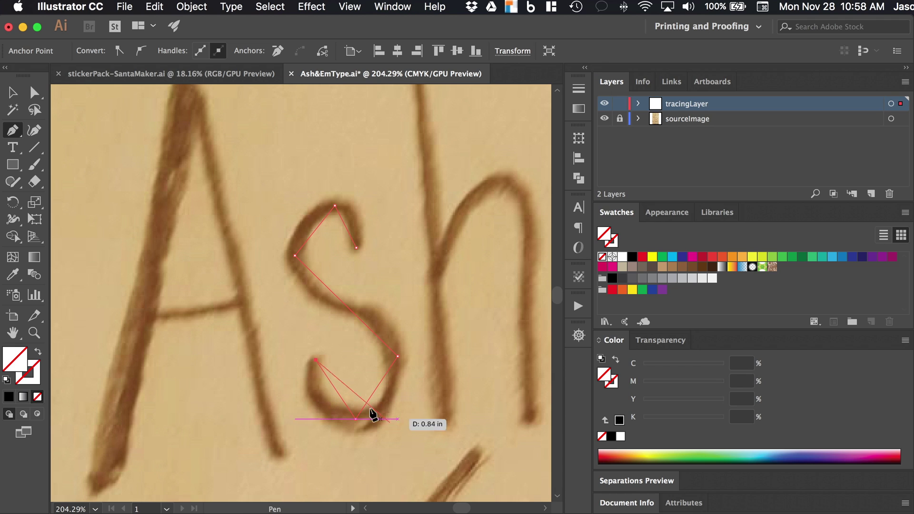
{"action": "key", "text": "Escape"}
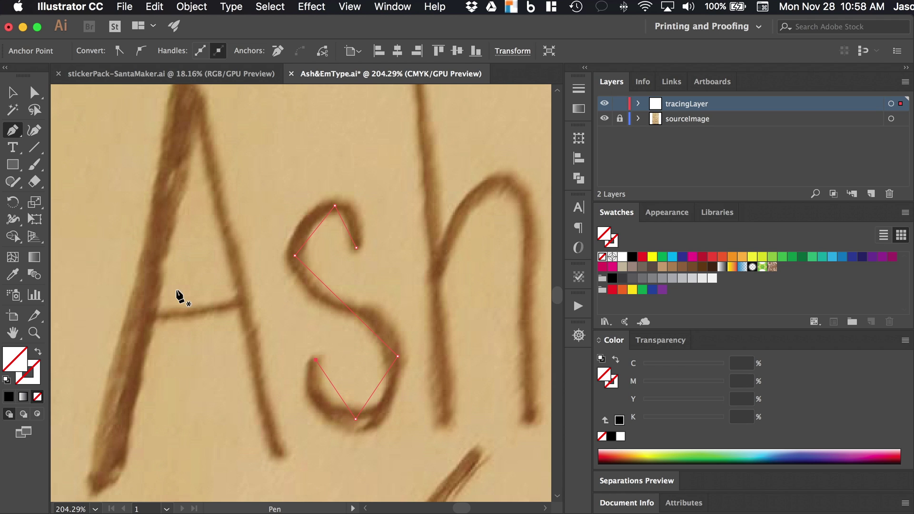
{"action": "left_click", "coordinate": [32, 94]}
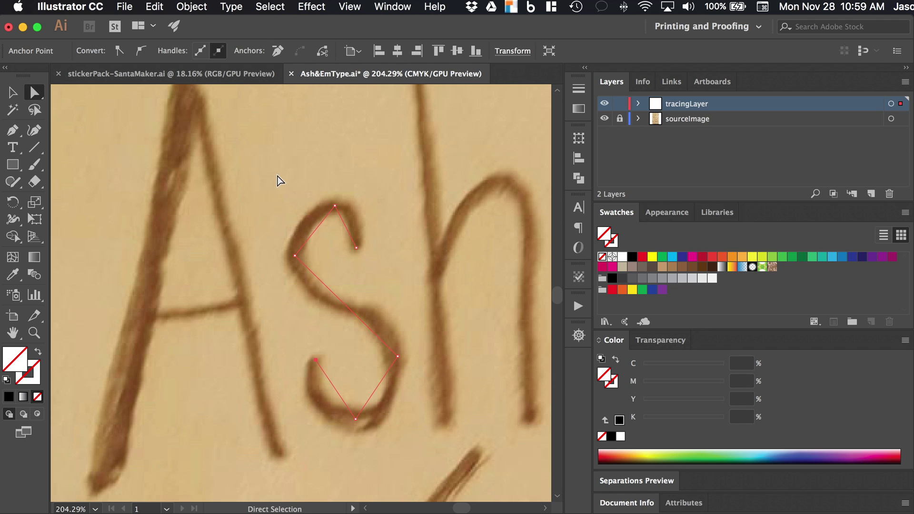
- Convert all the S anchors to smooth points and reshape the top curve to the sketch
{"action": "left_click_drag", "start_coordinate": [277, 175], "coordinate": [339, 283]}
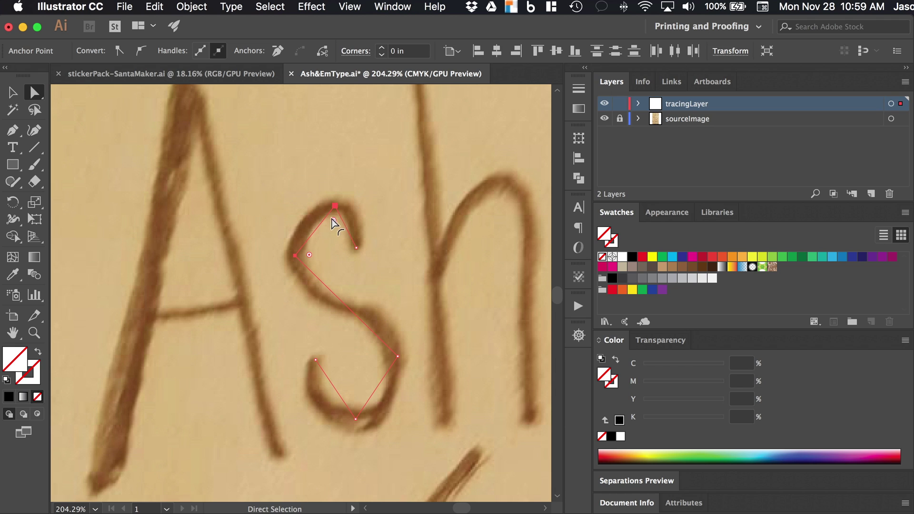
{"action": "left_click_drag", "start_coordinate": [425, 333], "coordinate": [344, 442]}
{"action": "left_click", "coordinate": [141, 52]}
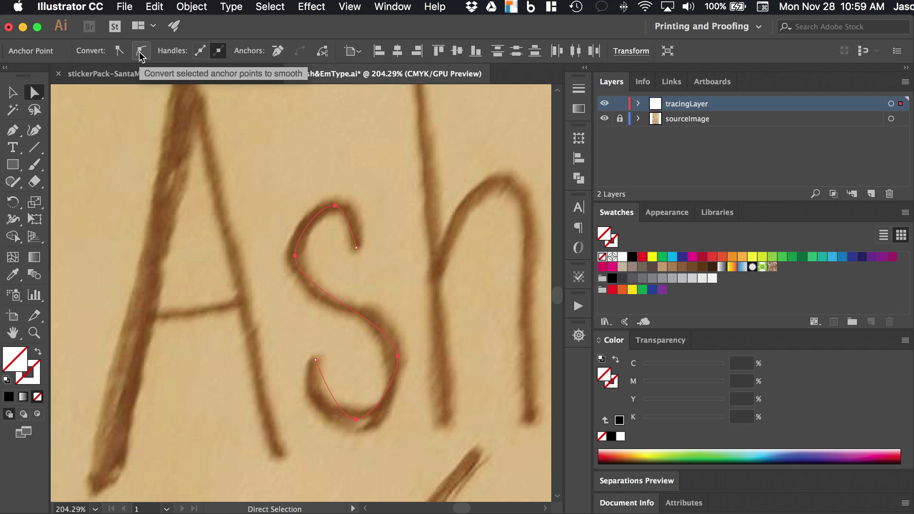
{"action": "left_click", "coordinate": [336, 206]}
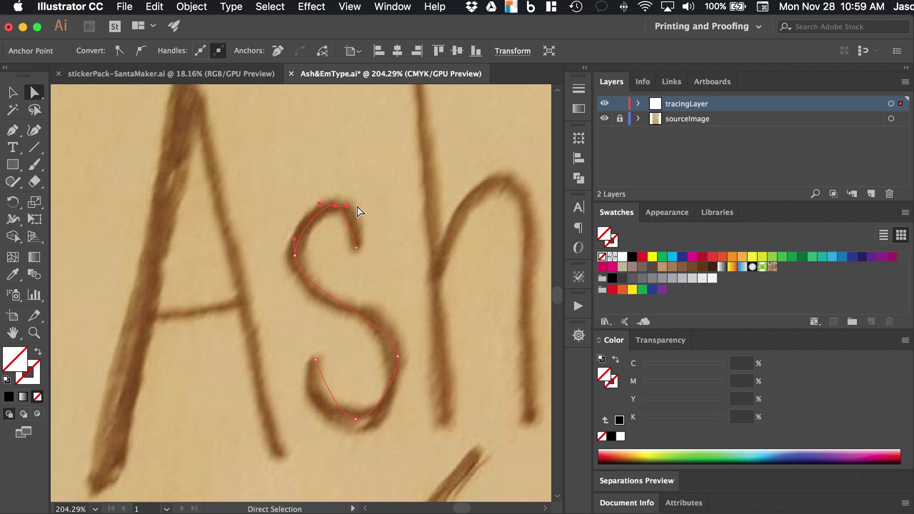
{"action": "left_click_drag", "start_coordinate": [348, 207], "coordinate": [353, 205]}
{"action": "left_click_drag", "start_coordinate": [362, 205], "coordinate": [313, 206]}
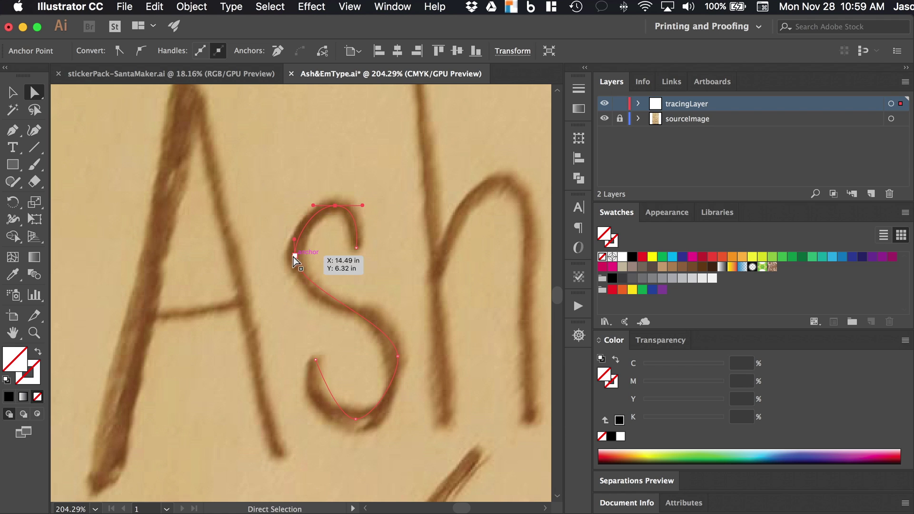
- Reshape the S's left curve and middle spine with their handles to match the letter
{"action": "left_click", "coordinate": [295, 256]}
{"action": "mouse_move", "coordinate": [297, 289]}
{"action": "left_mouse_down"}
{"action": "mouse_move", "coordinate": [288, 313]}
{"action": "mouse_move", "coordinate": [295, 302]}
{"action": "left_mouse_up"}
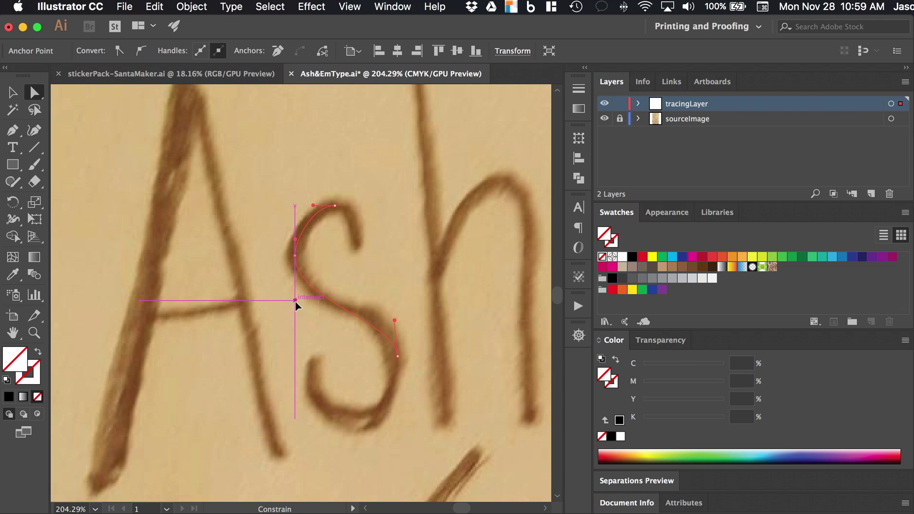
{"action": "left_click_drag", "start_coordinate": [296, 302], "coordinate": [296, 302]}
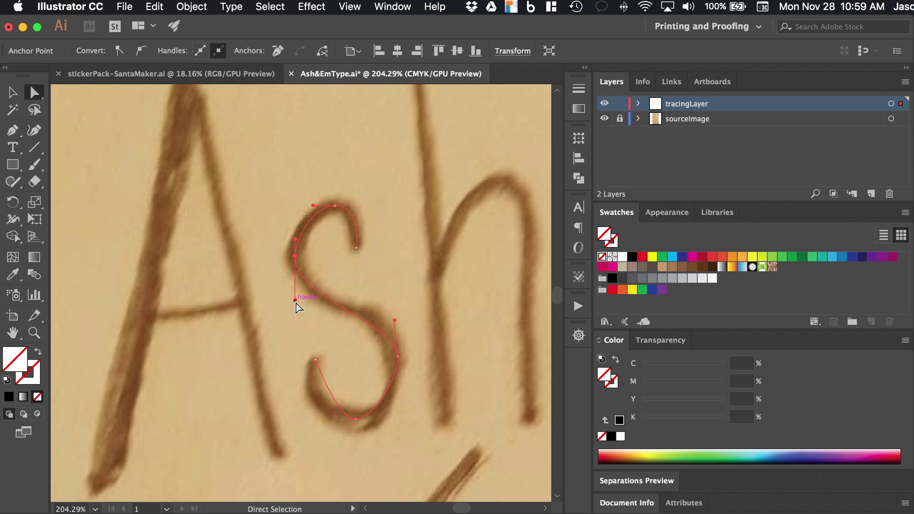
{"action": "left_click", "coordinate": [399, 357]}
{"action": "left_click_drag", "start_coordinate": [398, 357], "coordinate": [398, 360]}
{"action": "left_click_drag", "start_coordinate": [392, 323], "coordinate": [395, 295]}
{"action": "left_click_drag", "start_coordinate": [343, 300], "coordinate": [295, 316]}
{"action": "left_click_drag", "start_coordinate": [295, 255], "coordinate": [298, 258]}
- Lengthen the bottom anchor's handles to widen and round the base of the S
{"action": "left_click", "coordinate": [356, 419]}
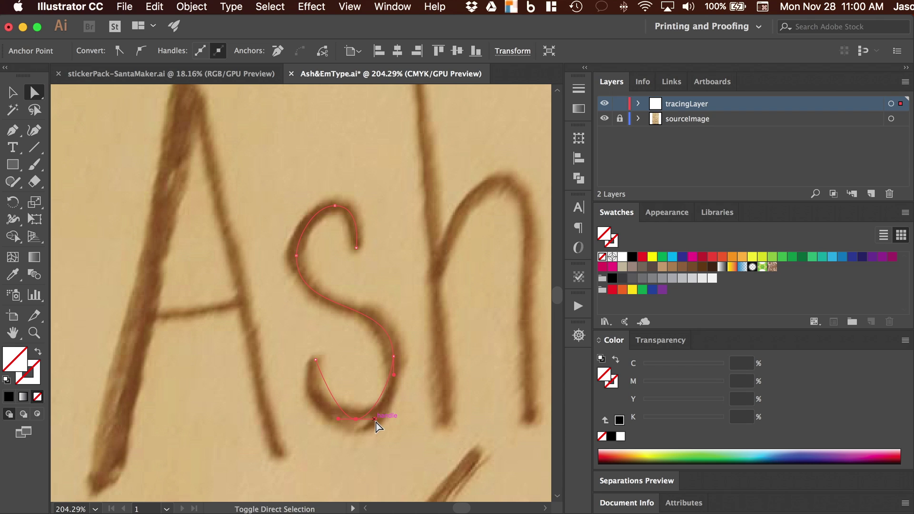
{"action": "left_click_drag", "start_coordinate": [375, 421], "coordinate": [395, 422]}
{"action": "left_click_drag", "start_coordinate": [338, 419], "coordinate": [296, 412]}
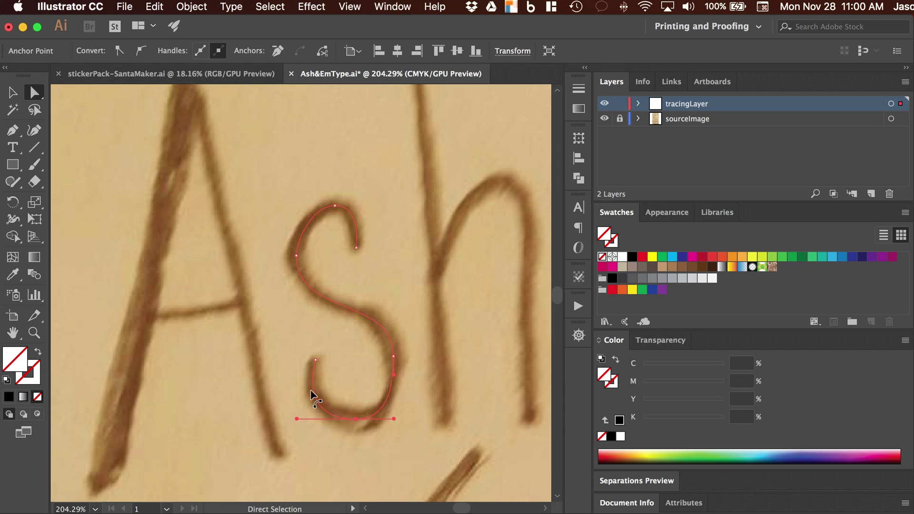
{"action": "scroll", "coordinate": [354, 230], "scroll_direction": "right", "scroll_amount": 3}
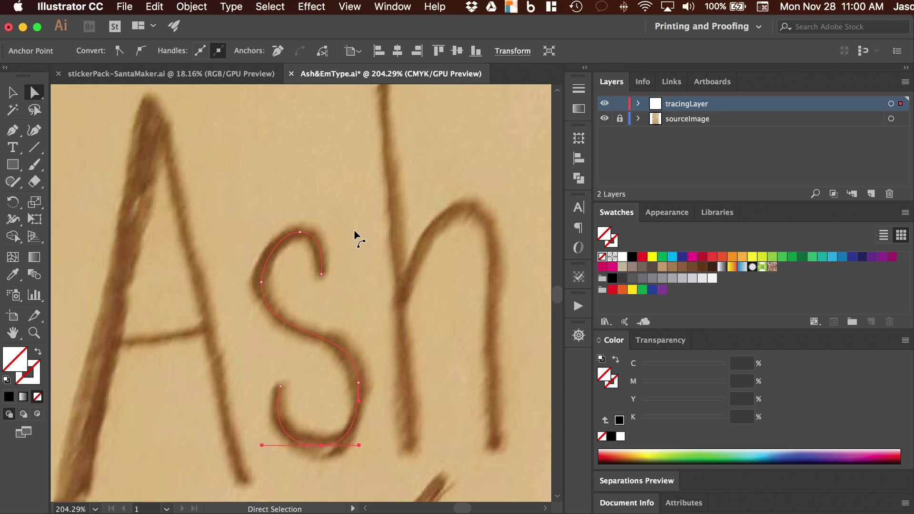
{"action": "scroll", "coordinate": [354, 236], "scroll_direction": "down", "scroll_amount": 2}
{"action": "scroll", "coordinate": [353, 223], "scroll_direction": "right", "scroll_amount": 2}
{"action": "scroll", "coordinate": [350, 210], "scroll_direction": "right", "scroll_amount": 2}
{"action": "scroll", "coordinate": [350, 211], "scroll_direction": "down", "scroll_amount": 1}
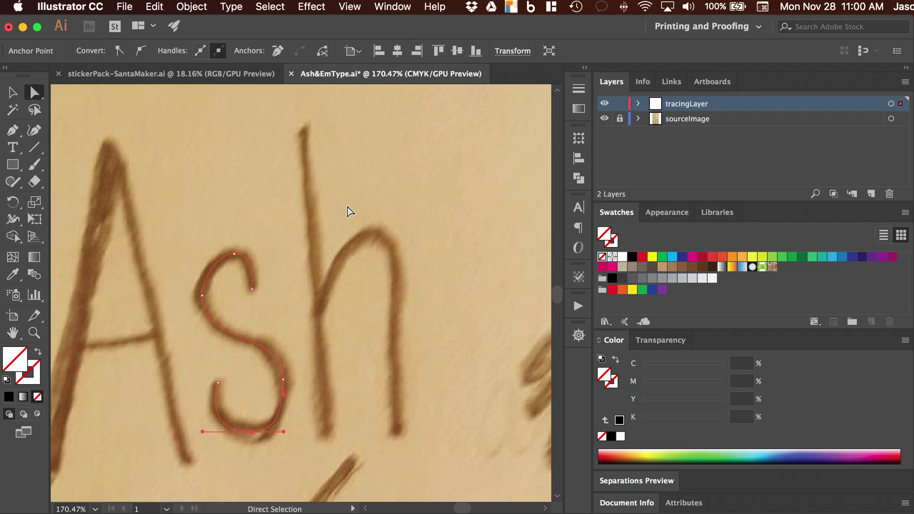
- Draw a straight Pen line down the h's tall stem
{"action": "key", "text": "p"}
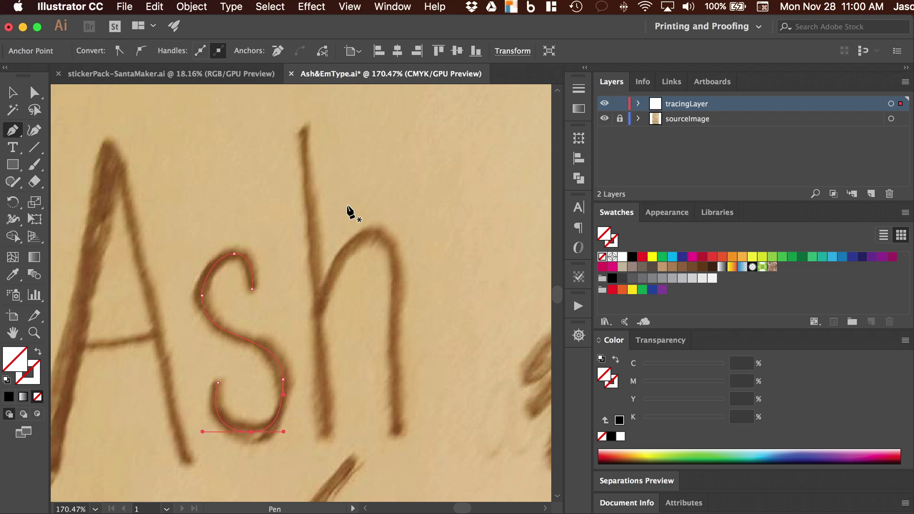
{"action": "left_click", "coordinate": [304, 130]}
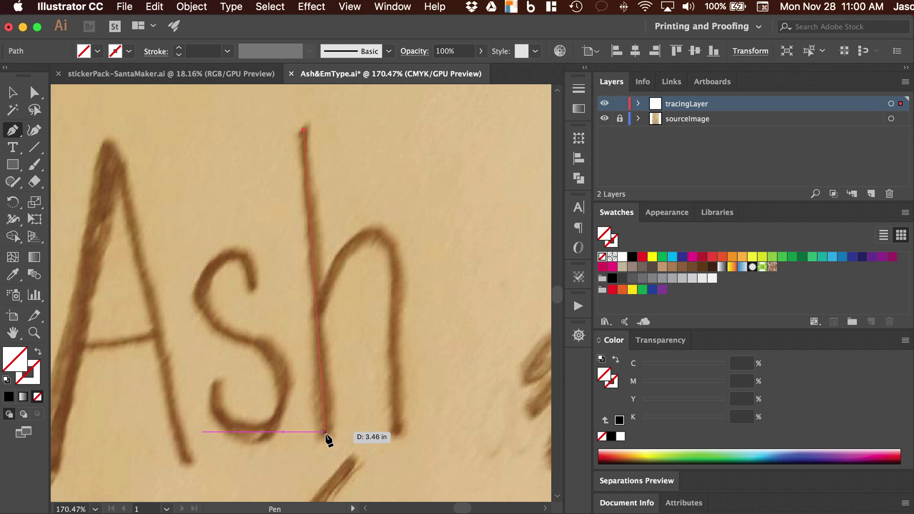
{"action": "left_click", "coordinate": [325, 432]}
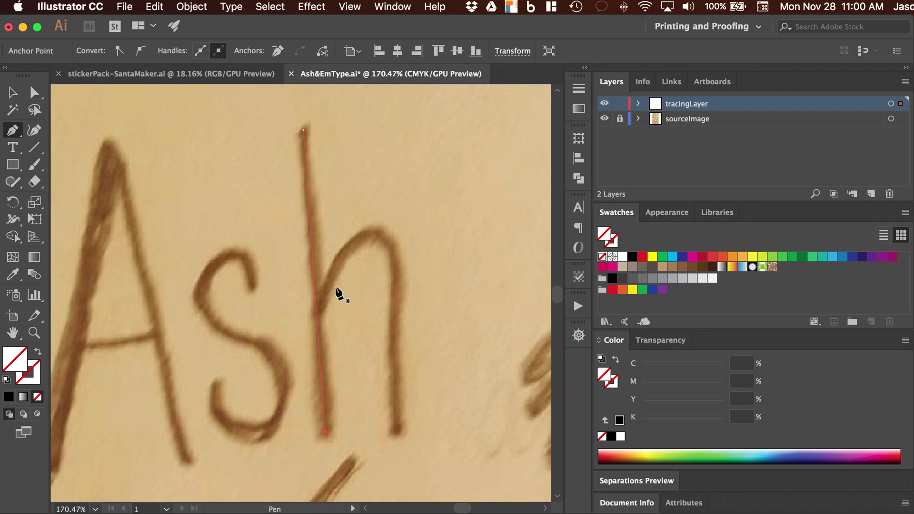
- Draw a second path from the h's right leg bottom over the arch to the stem
{"action": "left_click", "coordinate": [398, 432]}
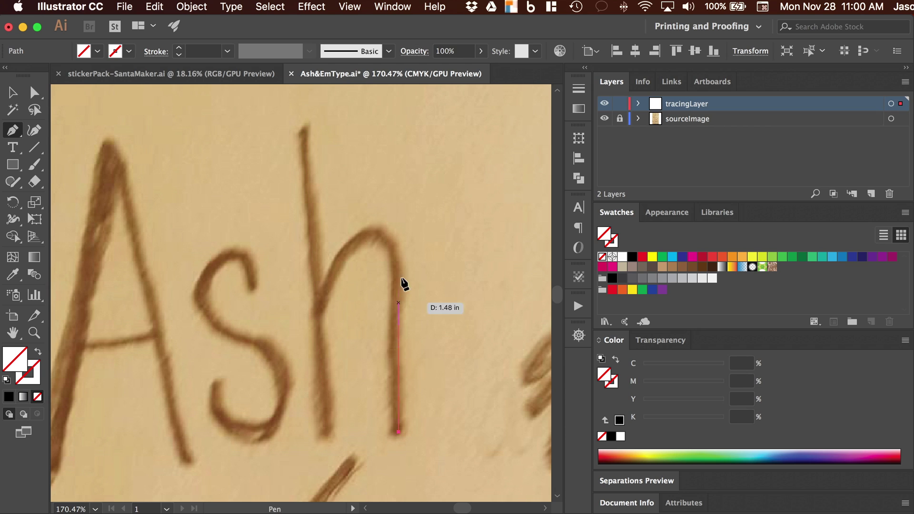
{"action": "left_click", "coordinate": [374, 232]}
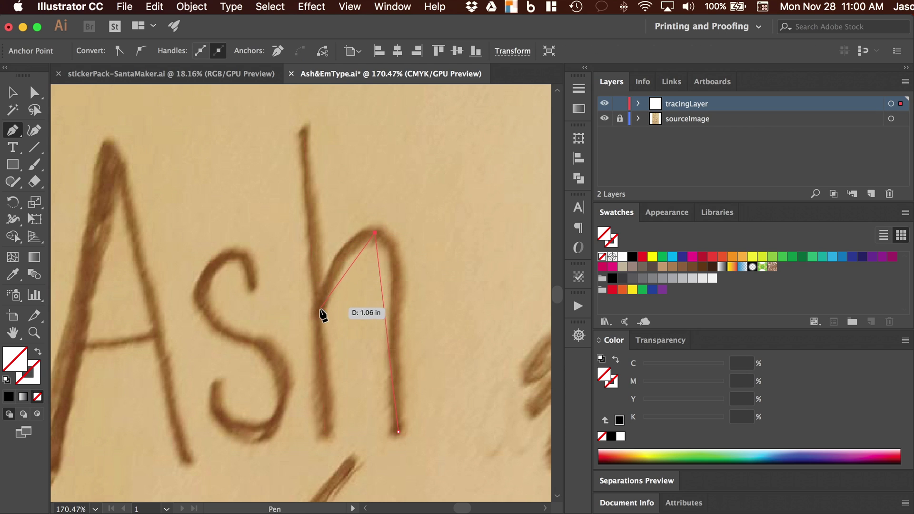
{"action": "left_click", "coordinate": [325, 289]}
{"action": "key", "text": "a"}
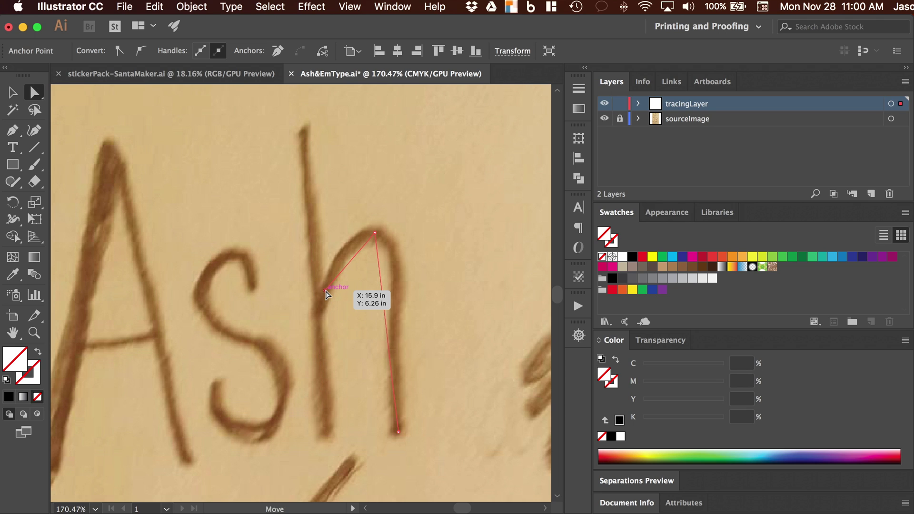
- Snap the h arch's end onto the stem and smooth its top anchor with level handles
{"action": "left_click_drag", "start_coordinate": [326, 289], "coordinate": [318, 312]}
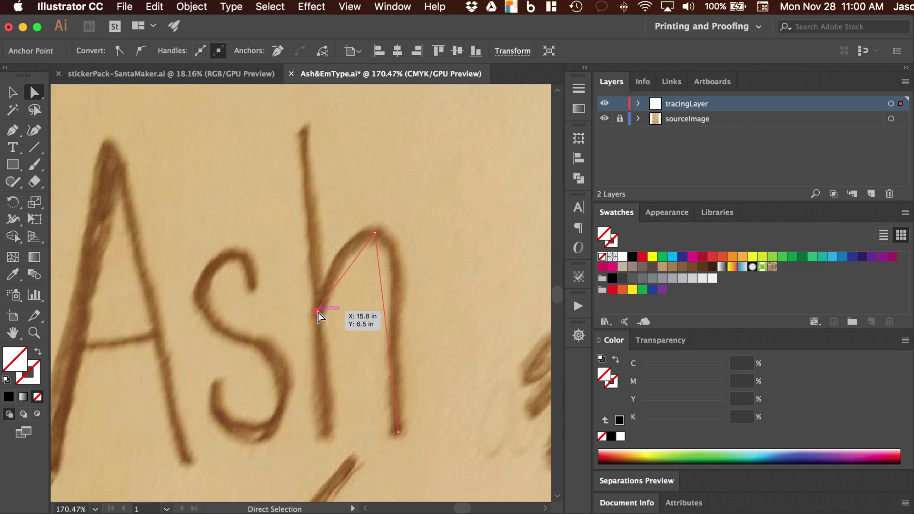
{"action": "left_click", "coordinate": [378, 236]}
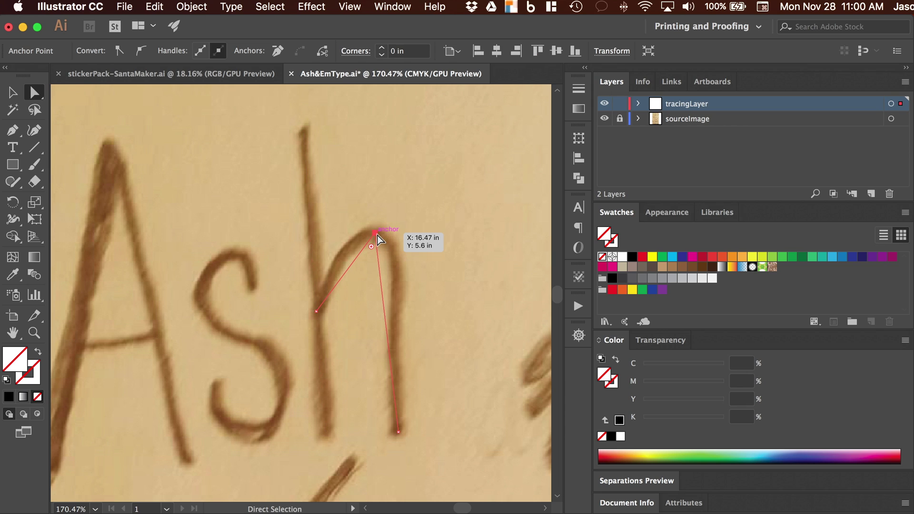
{"action": "left_click", "coordinate": [140, 51]}
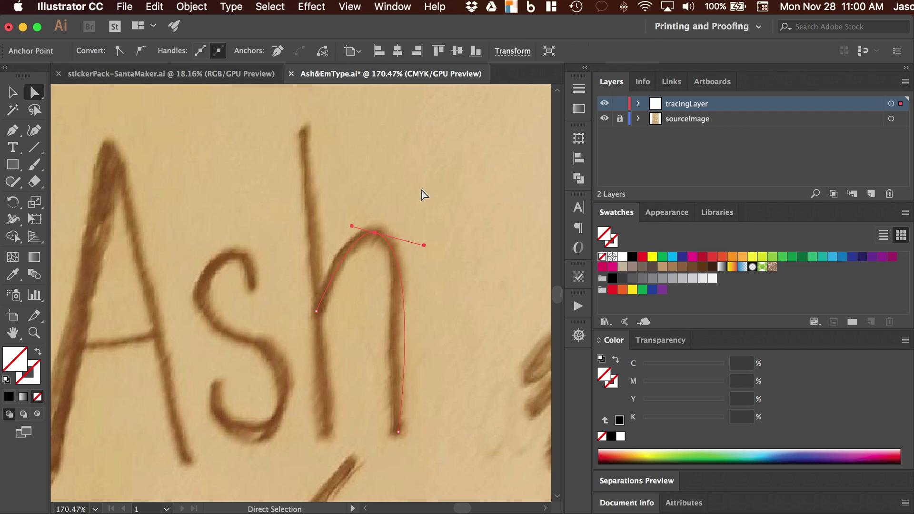
{"action": "left_click_drag", "start_coordinate": [351, 226], "coordinate": [342, 231]}
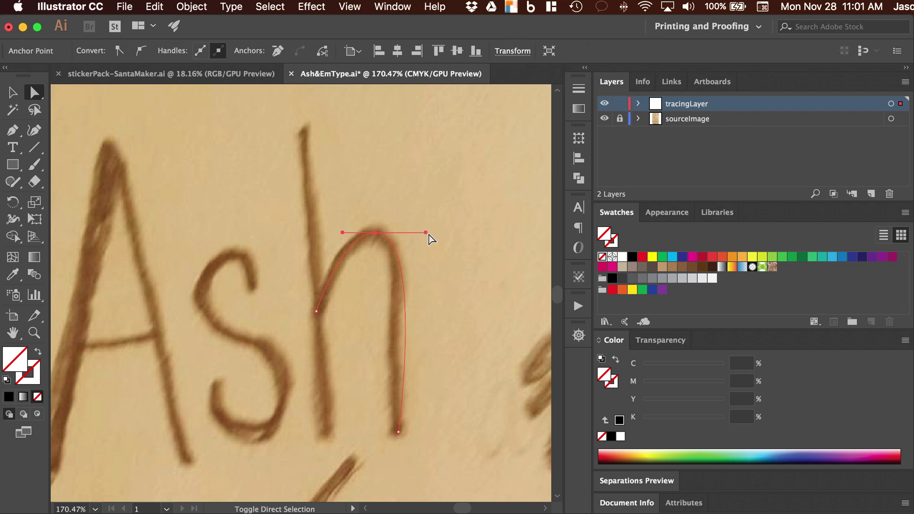
{"action": "mouse_move", "coordinate": [429, 233]}
{"action": "left_mouse_down"}
{"action": "mouse_move", "coordinate": [375, 232]}
{"action": "mouse_move", "coordinate": [435, 237]}
{"action": "mouse_move", "coordinate": [417, 235]}
{"action": "left_mouse_up"}
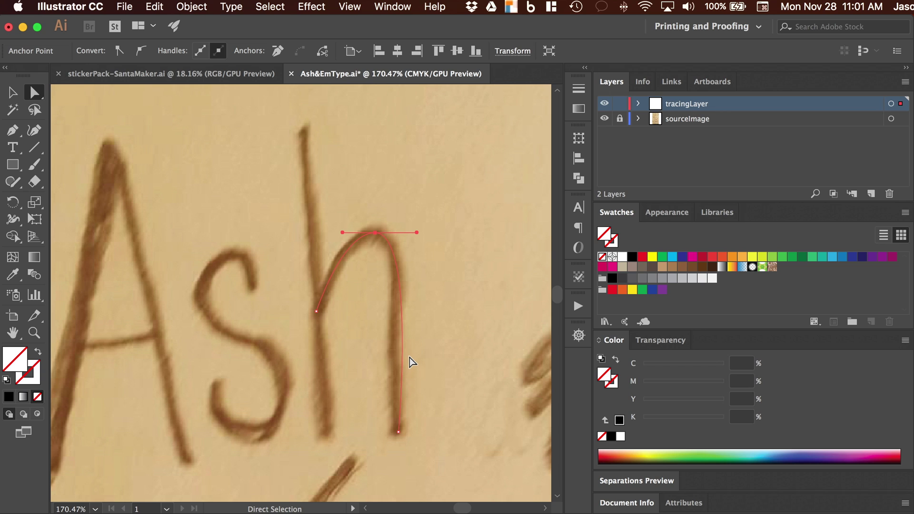
{"action": "scroll", "coordinate": [407, 367], "scroll_direction": "down", "scroll_amount": 2}
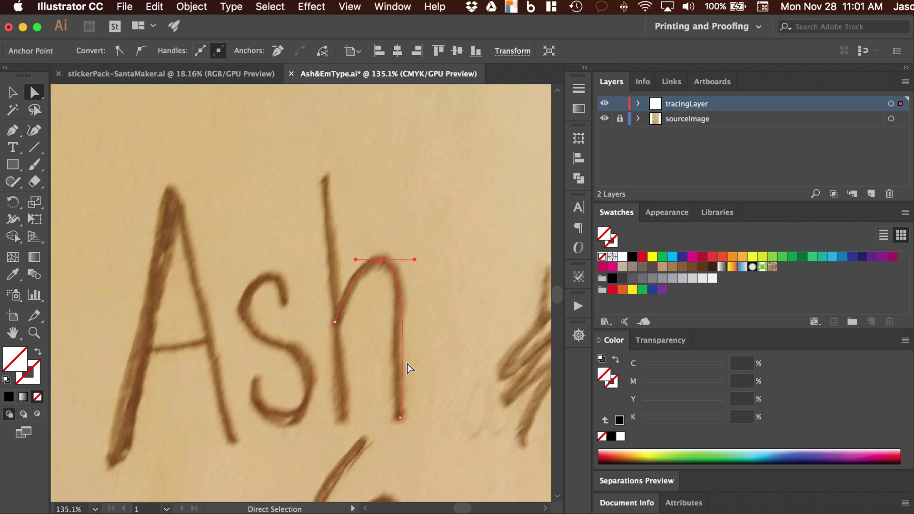
- Combine the h's stem and arch paths into one object
{"action": "key", "text": "v"}
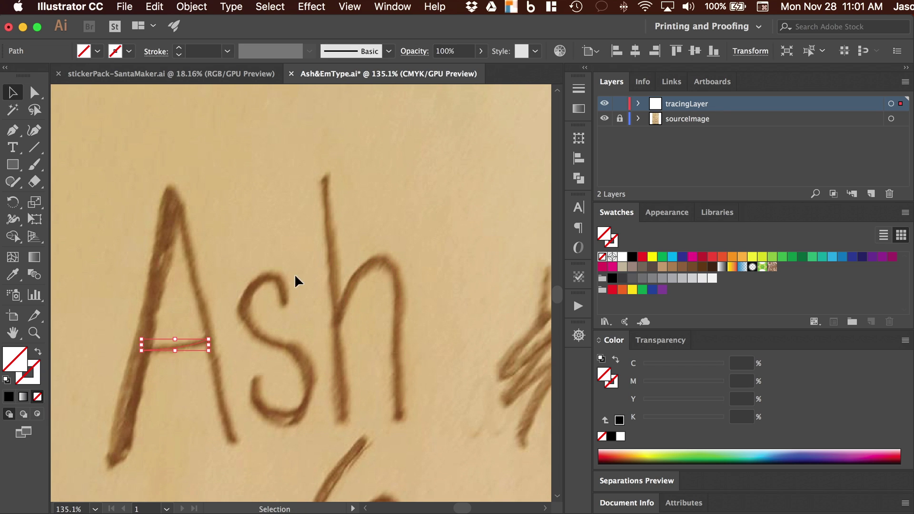
{"action": "left_click", "coordinate": [291, 288]}
{"action": "left_click", "coordinate": [350, 285]}
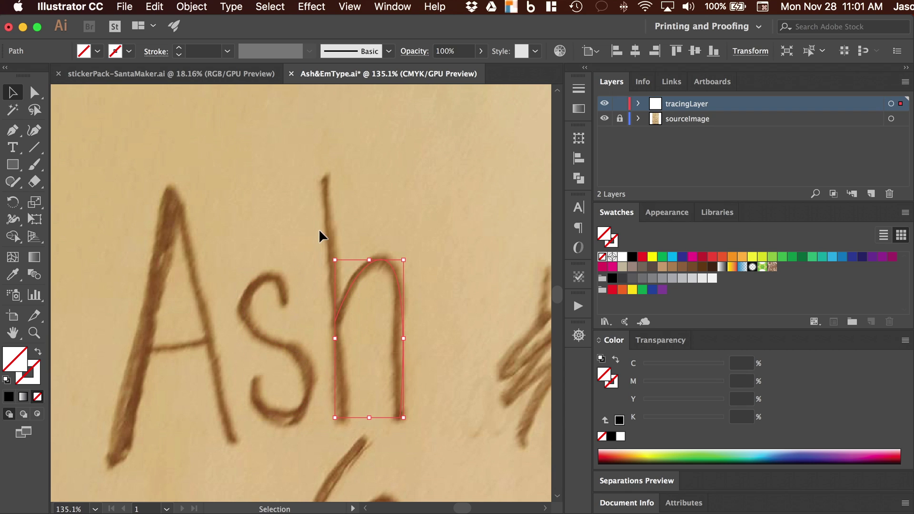
{"action": "key", "text": "super+z"}
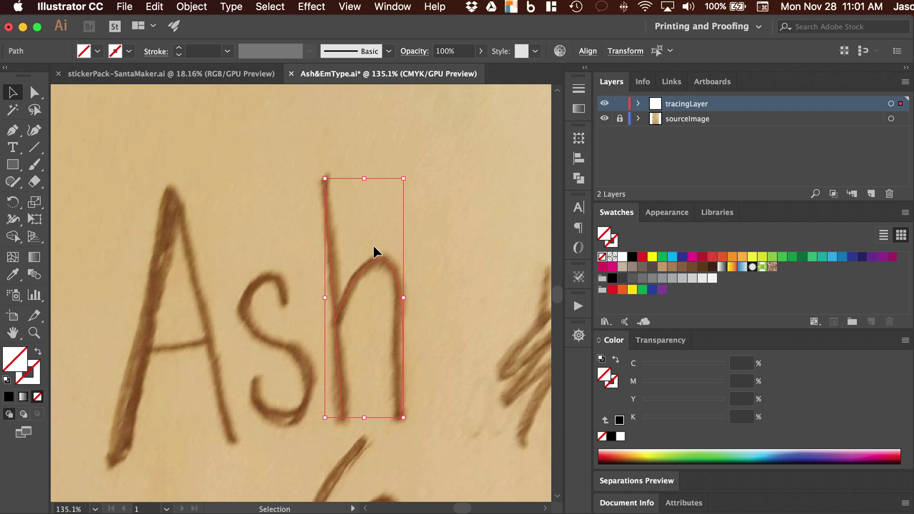
{"action": "key", "text": "a"}
{"action": "key", "text": "v"}
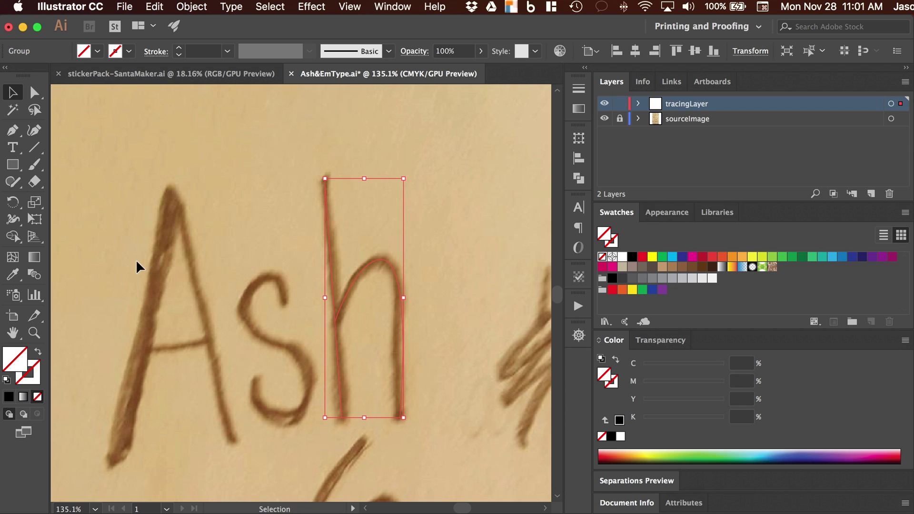
- Group the A's traced strokes together and scroll over to the ampersand
{"action": "left_click", "coordinate": [192, 398]}
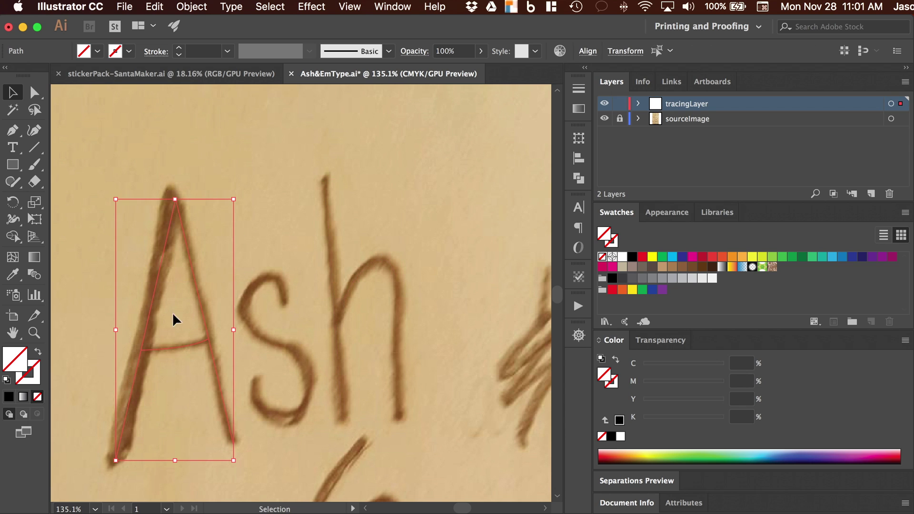
{"action": "key", "text": "super+g"}
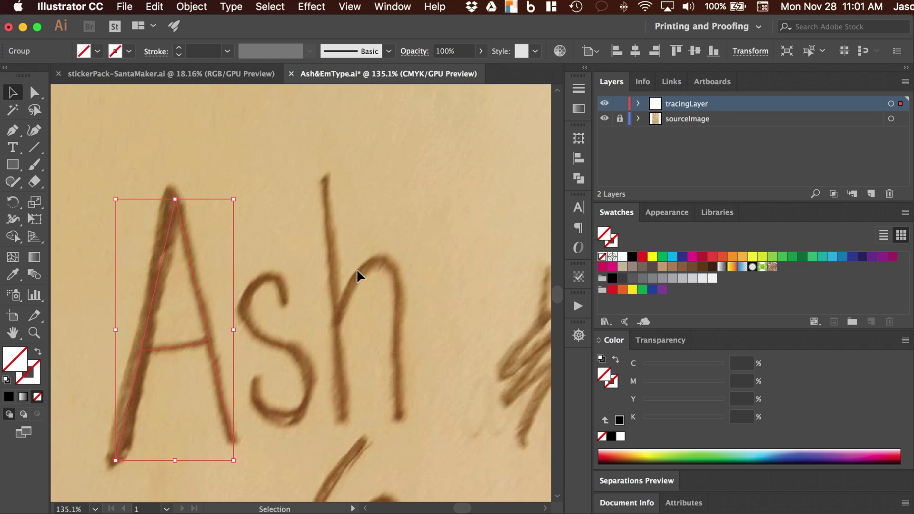
{"action": "scroll", "coordinate": [356, 269], "scroll_direction": "down", "scroll_amount": 5}
{"action": "scroll", "coordinate": [356, 268], "scroll_direction": "right", "scroll_amount": 6}
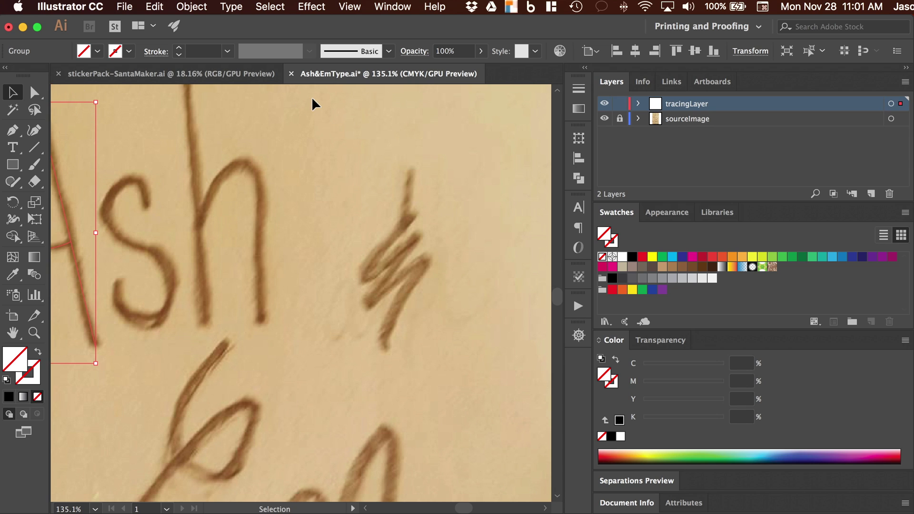
- Pen-trace the ampersand's zigzag with six straight-segment points, from its top to its lower tail
{"action": "left_click", "coordinate": [13, 131]}
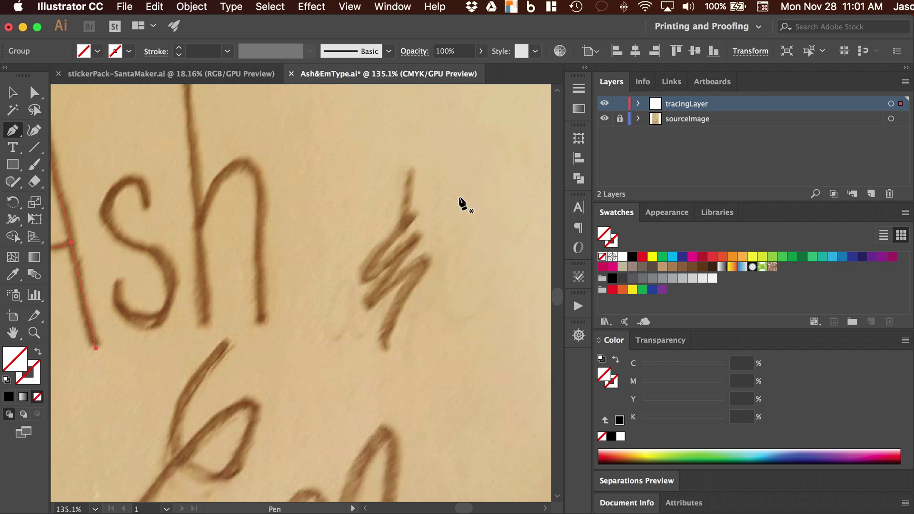
{"action": "left_click", "coordinate": [410, 171]}
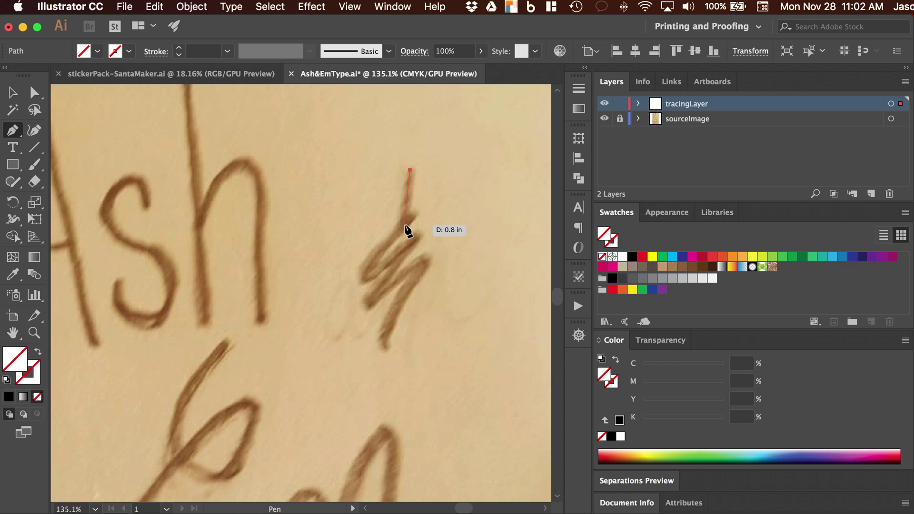
{"action": "left_click", "coordinate": [404, 224]}
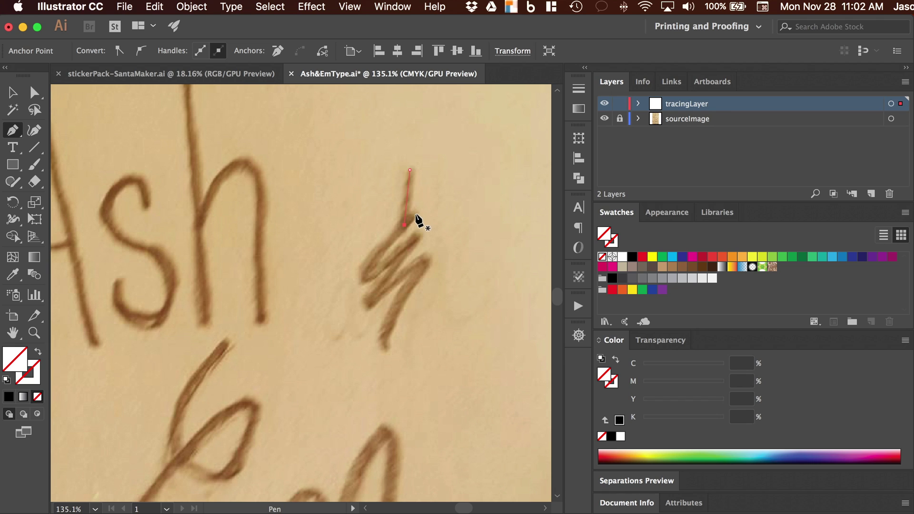
{"action": "left_click", "coordinate": [362, 277]}
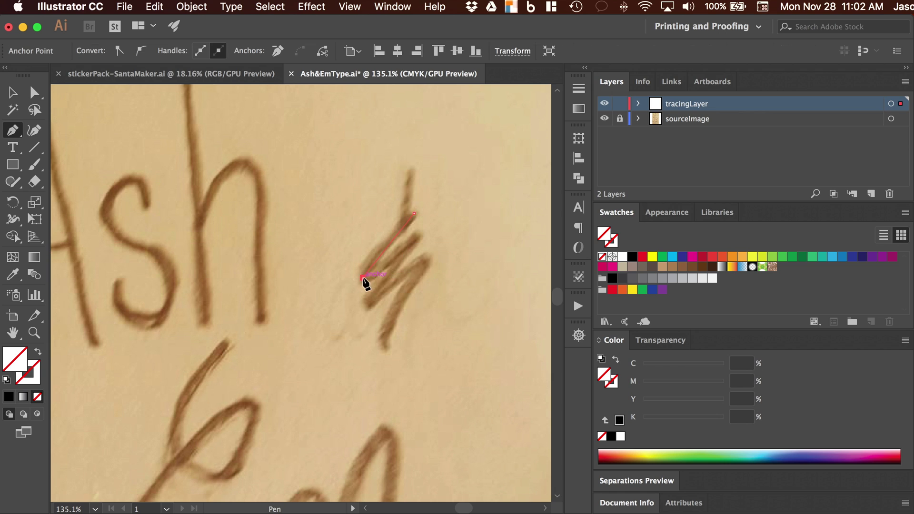
{"action": "left_click", "coordinate": [414, 237]}
{"action": "left_click", "coordinate": [425, 262]}
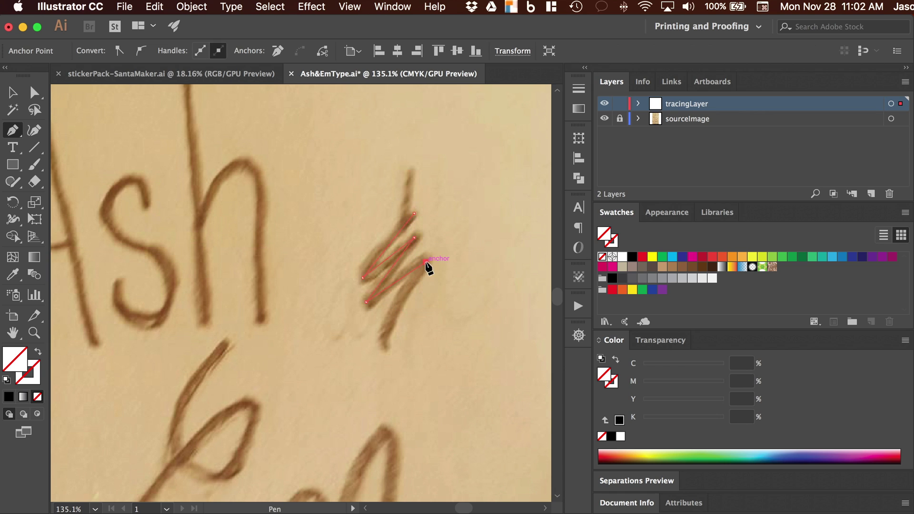
{"action": "left_click", "coordinate": [385, 347]}
- Convert the ampersand path's two left and two right corner anchors to smooth curves
{"action": "key", "text": "a"}
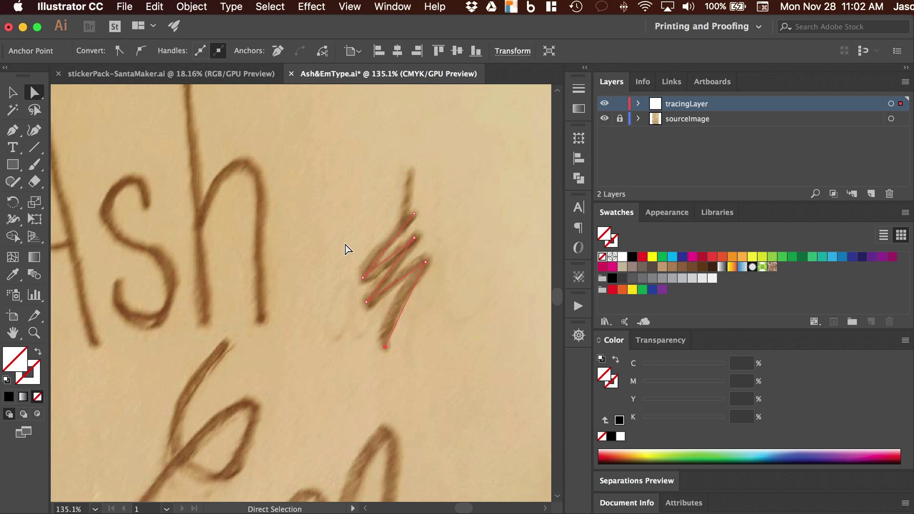
{"action": "left_click_drag", "start_coordinate": [344, 244], "coordinate": [378, 321]}
{"action": "left_click", "coordinate": [140, 51]}
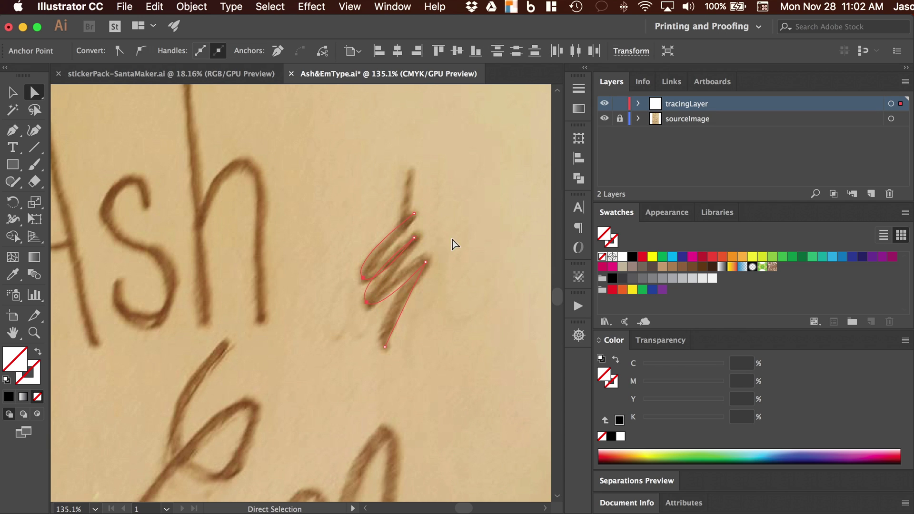
{"action": "left_click_drag", "start_coordinate": [453, 233], "coordinate": [412, 276]}
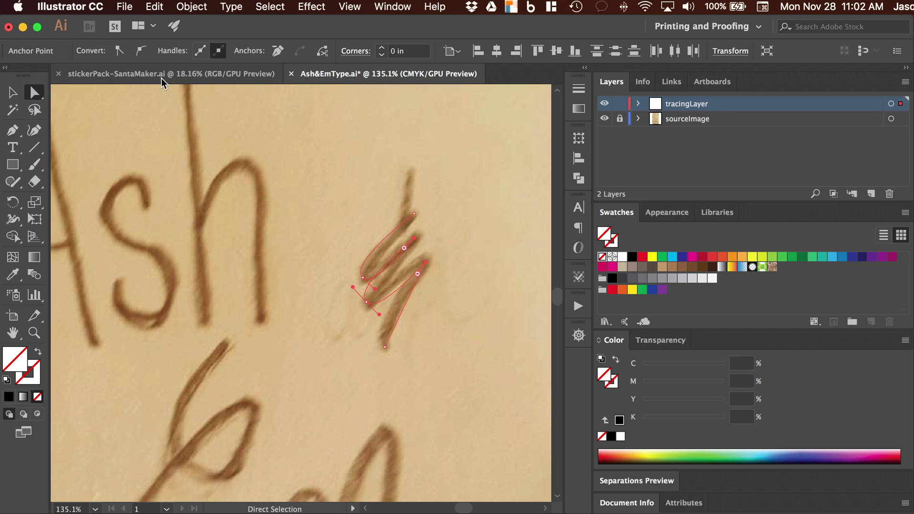
{"action": "left_click", "coordinate": [141, 51]}
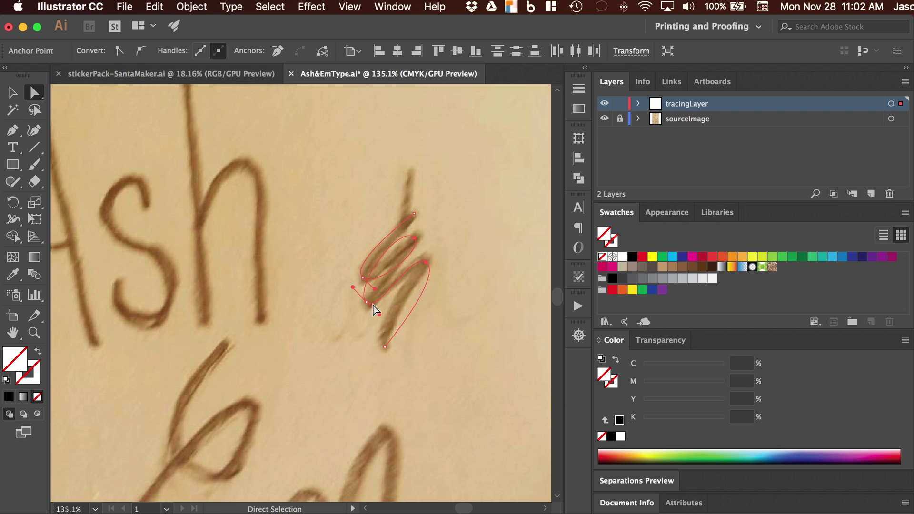
{"action": "scroll", "coordinate": [373, 309], "scroll_direction": "up", "scroll_amount": 5}
{"action": "scroll", "coordinate": [371, 314], "scroll_direction": "up", "scroll_amount": 1}
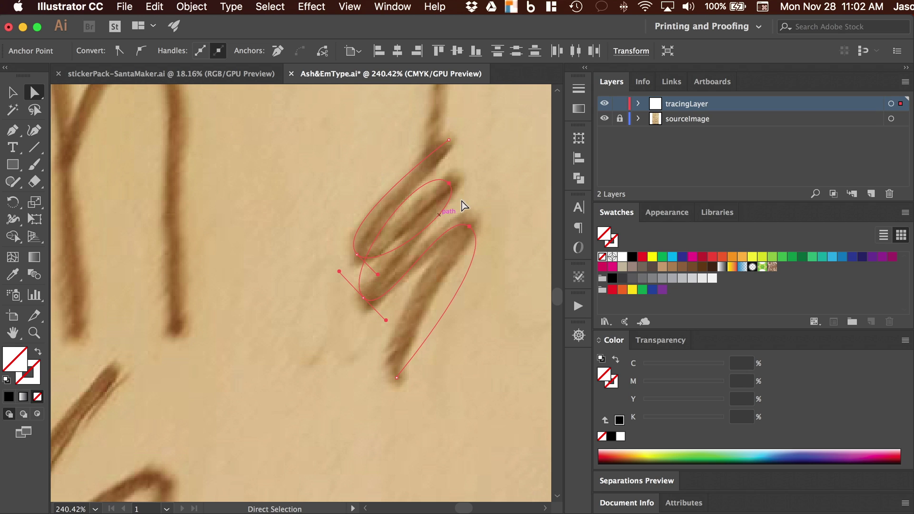
- Adjust the upper, lower and right anchors' handles so the curves hug the brown strokes
{"action": "left_click", "coordinate": [449, 184]}
{"action": "left_click", "coordinate": [449, 186]}
{"action": "left_click", "coordinate": [447, 184]}
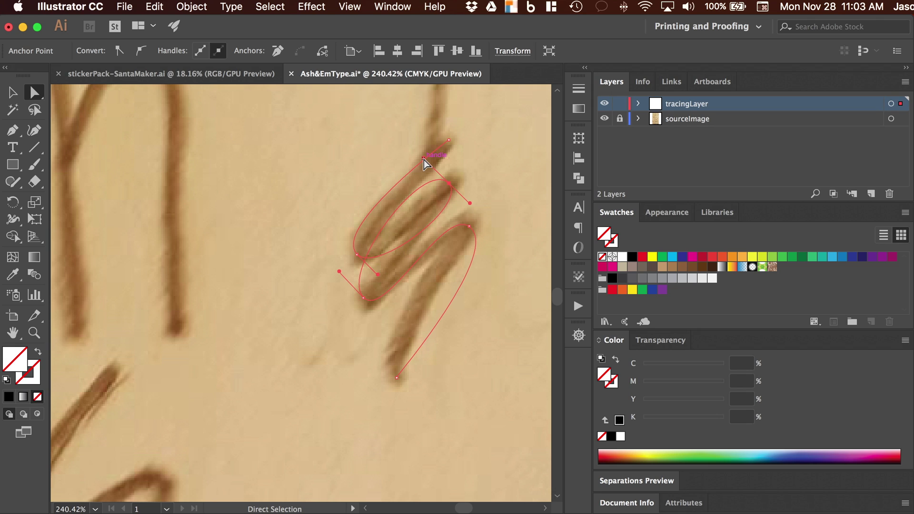
{"action": "left_click_drag", "start_coordinate": [424, 159], "coordinate": [462, 195]}
{"action": "left_click_drag", "start_coordinate": [426, 164], "coordinate": [448, 191]}
{"action": "mouse_move", "coordinate": [363, 298]}
{"action": "left_mouse_down"}
{"action": "mouse_move", "coordinate": [371, 298]}
{"action": "mouse_move", "coordinate": [364, 307]}
{"action": "mouse_move", "coordinate": [373, 293]}
{"action": "mouse_move", "coordinate": [361, 281]}
{"action": "left_mouse_up"}
{"action": "left_click_drag", "start_coordinate": [395, 313], "coordinate": [384, 305]}
{"action": "left_click_drag", "start_coordinate": [469, 227], "coordinate": [451, 214]}
{"action": "left_click_drag", "start_coordinate": [505, 250], "coordinate": [486, 237]}
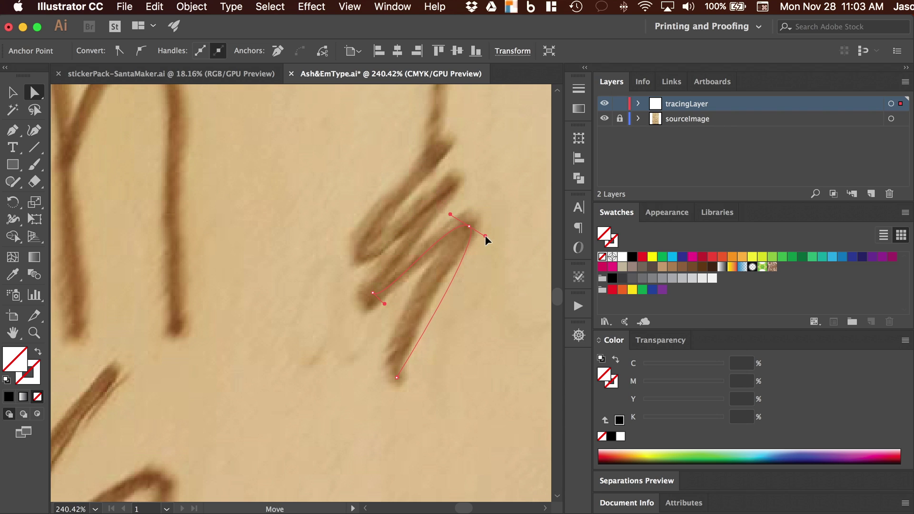
- Make the ampersand's bottom anchor smooth and reshape the tail with its handles
{"action": "left_click", "coordinate": [397, 377]}
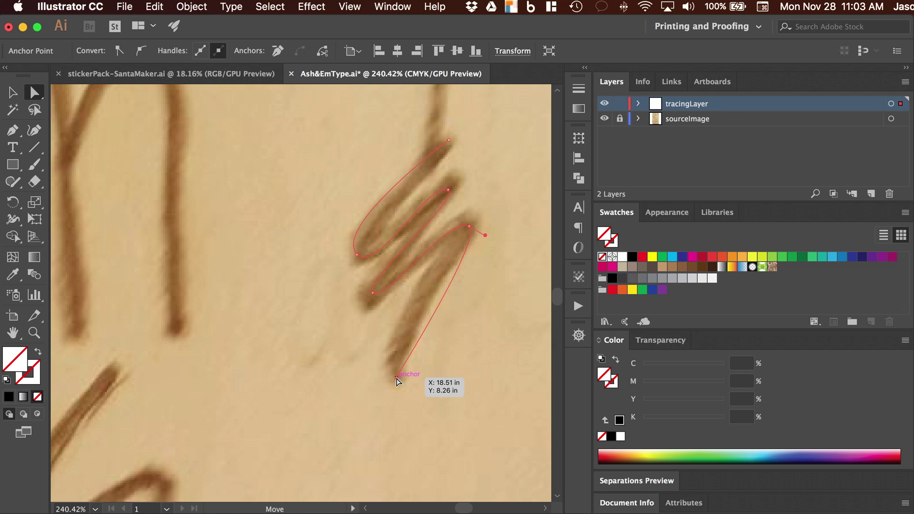
{"action": "left_click", "coordinate": [147, 53]}
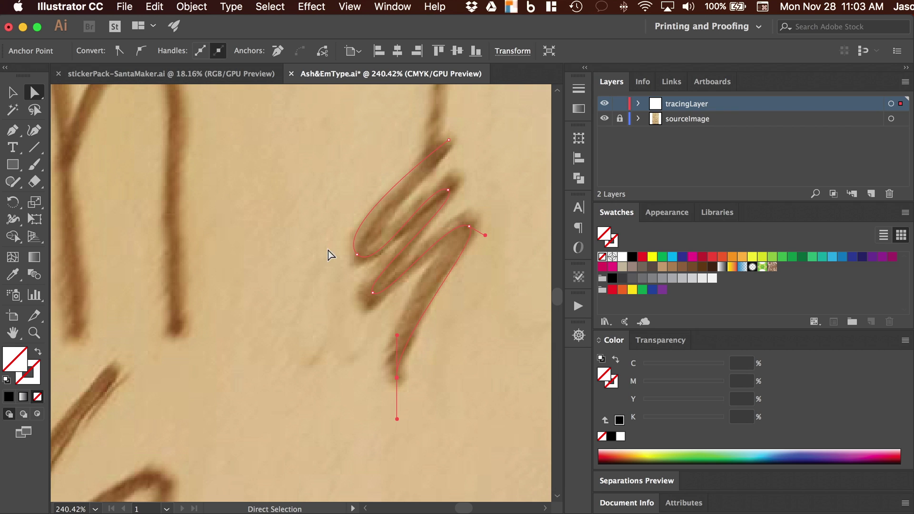
{"action": "left_click_drag", "start_coordinate": [397, 419], "coordinate": [397, 378]}
{"action": "left_click_drag", "start_coordinate": [390, 336], "coordinate": [402, 283]}
- Tighten the left loop's curve and move the upper anchor up along the stroke
{"action": "left_click", "coordinate": [357, 255]}
{"action": "left_click_drag", "start_coordinate": [332, 229], "coordinate": [346, 243]}
{"action": "left_click_drag", "start_coordinate": [376, 276], "coordinate": [374, 269]}
{"action": "left_click_drag", "start_coordinate": [431, 179], "coordinate": [449, 196]}
{"action": "left_click_drag", "start_coordinate": [450, 196], "coordinate": [467, 183]}
{"action": "mouse_move", "coordinate": [373, 292]}
{"action": "left_mouse_down"}
{"action": "mouse_move", "coordinate": [371, 306]}
{"action": "mouse_move", "coordinate": [364, 286]}
{"action": "mouse_move", "coordinate": [351, 294]}
{"action": "mouse_move", "coordinate": [374, 298]}
{"action": "left_mouse_up"}
- Refine the right anchor's handles and pull the top anchor down to the stroke's tip
{"action": "left_click", "coordinate": [468, 228]}
{"action": "left_click_drag", "start_coordinate": [449, 215], "coordinate": [470, 220]}
{"action": "left_click_drag", "start_coordinate": [435, 224], "coordinate": [441, 224]}
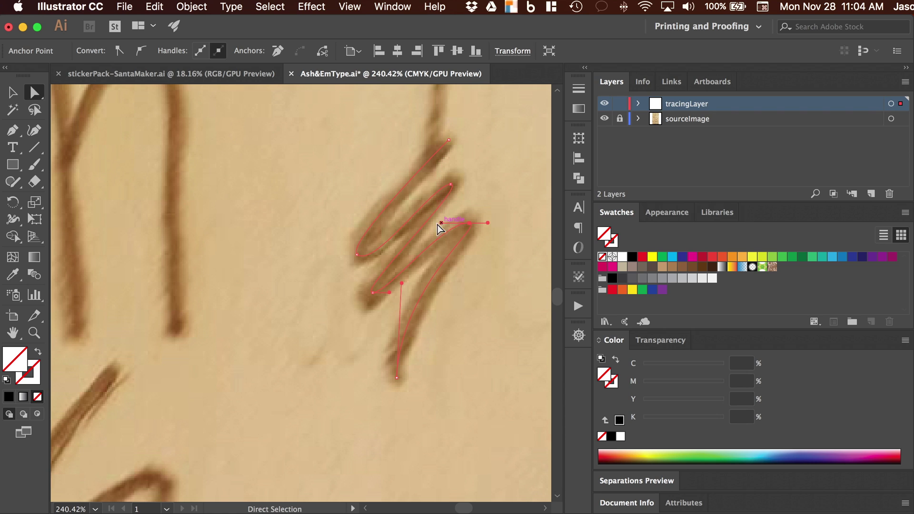
{"action": "left_click_drag", "start_coordinate": [359, 257], "coordinate": [359, 255]}
{"action": "key", "text": "ctrl+z"}
{"action": "key", "text": "ctrl+z"}
{"action": "key", "text": "ctrl+z"}
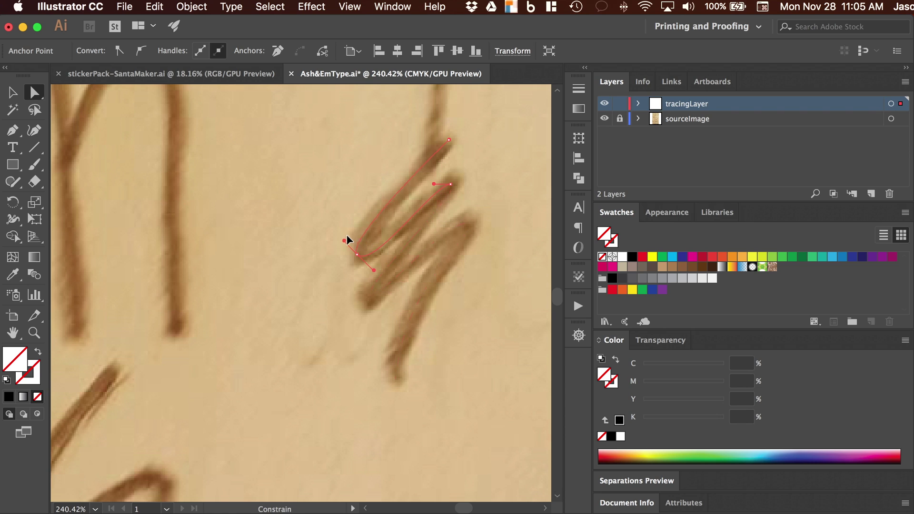
{"action": "key", "text": "super+shift+z"}
{"action": "key", "text": "super+shift+z"}
{"action": "key", "text": "super+shift+z"}
{"action": "scroll", "coordinate": [434, 158], "scroll_direction": "up", "scroll_amount": 2}
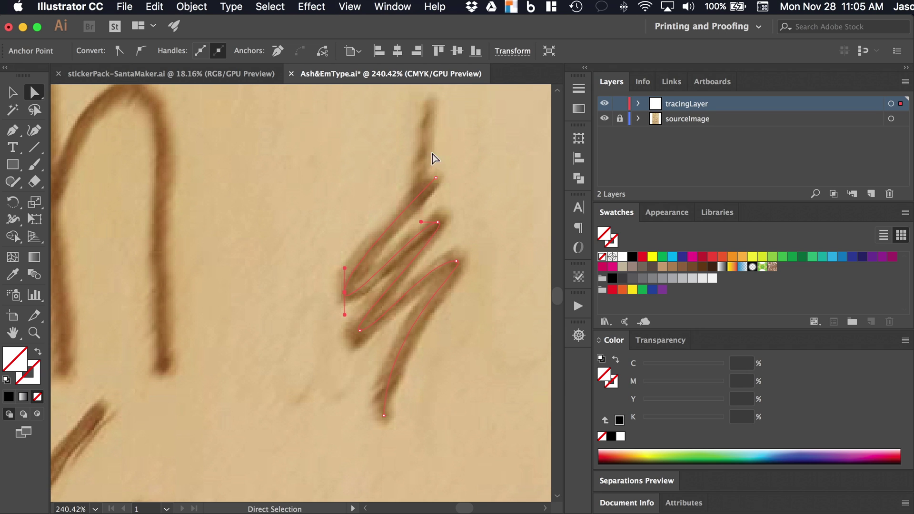
{"action": "left_click_drag", "start_coordinate": [421, 170], "coordinate": [418, 196]}
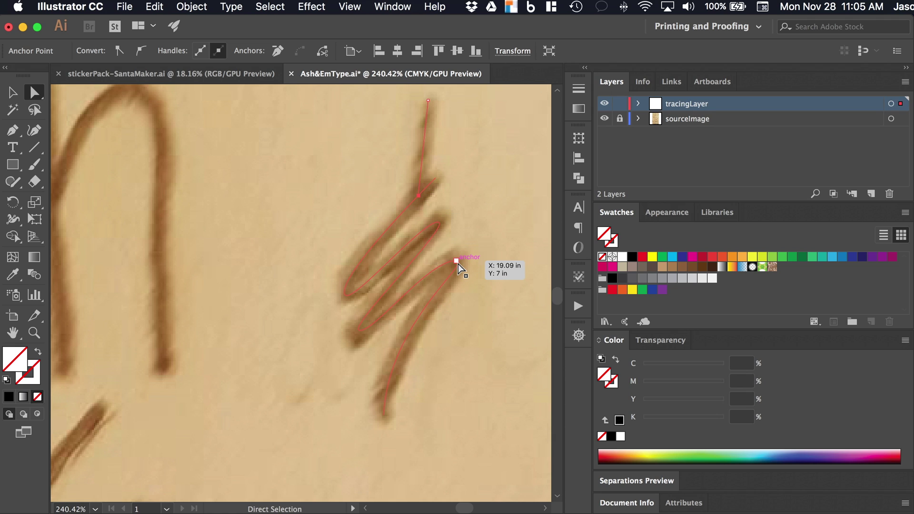
- Group the ampersand's traced paths into one object
{"action": "key", "text": "BackSpace"}
{"action": "key", "text": "v"}
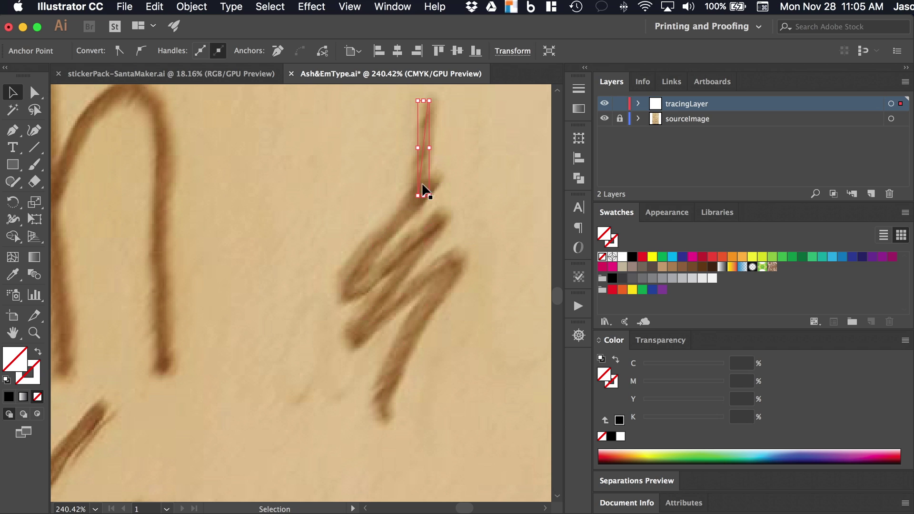
{"action": "left_click_drag", "start_coordinate": [464, 346], "coordinate": [471, 395]}
{"action": "key", "text": "a"}
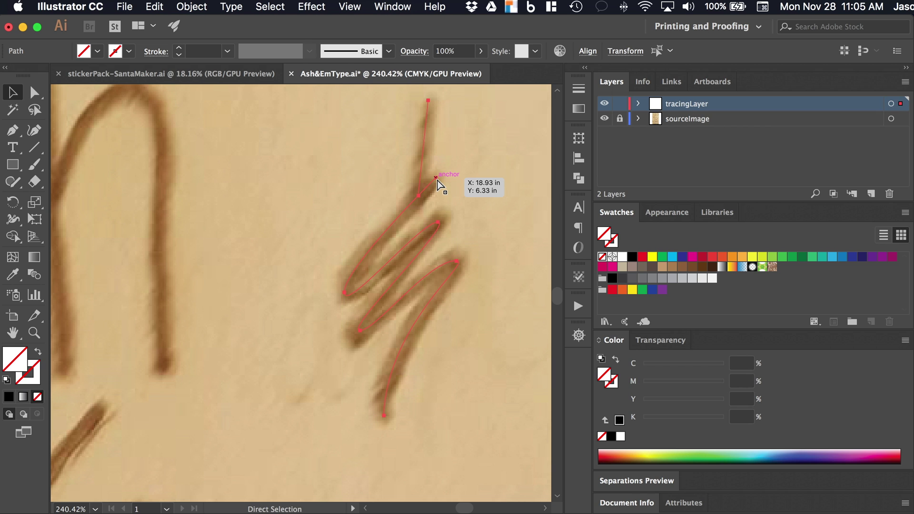
{"action": "key", "text": "v"}
{"action": "key", "text": "super+g"}
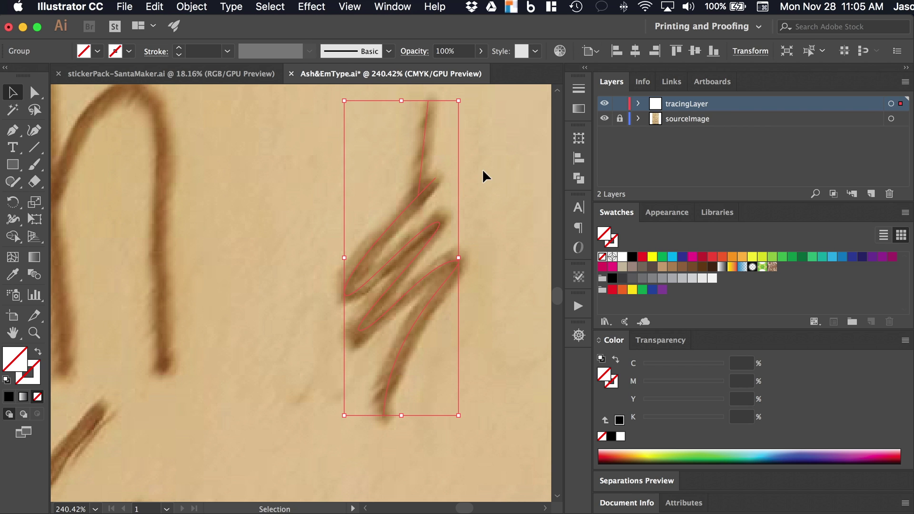
- Pan the view to bring the sketched Em lettering on screen
{"action": "scroll", "coordinate": [482, 168], "scroll_direction": "down", "scroll_amount": 6}
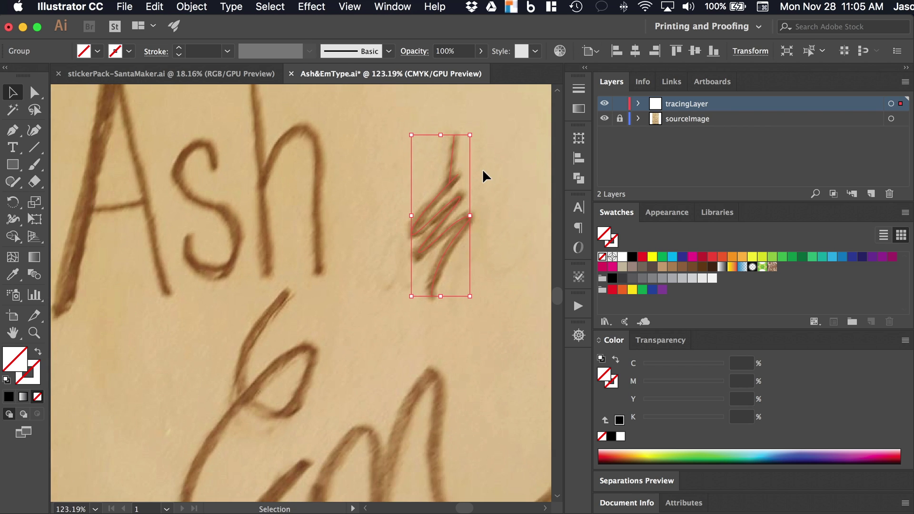
{"action": "scroll", "coordinate": [481, 153], "scroll_direction": "down", "scroll_amount": 1}
{"action": "scroll", "coordinate": [480, 153], "scroll_direction": "right", "scroll_amount": 2}
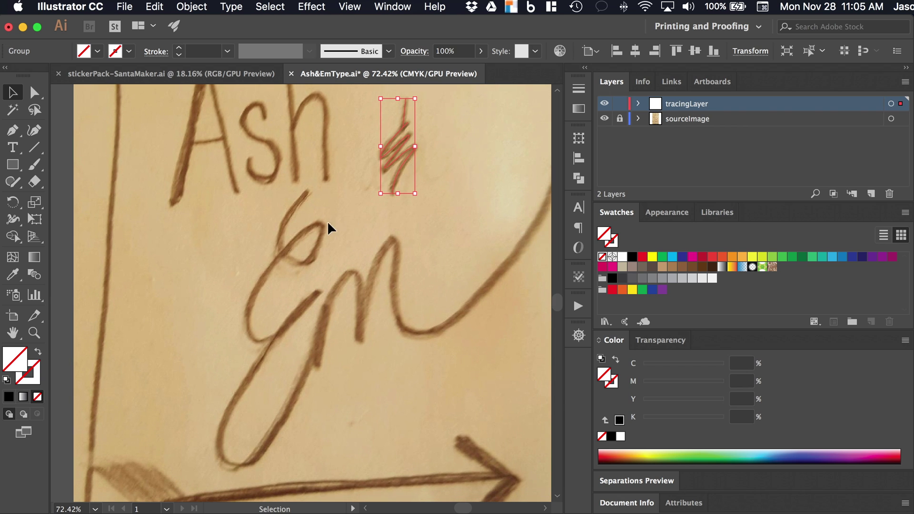
{"action": "scroll", "coordinate": [345, 221], "scroll_direction": "right", "scroll_amount": 3}
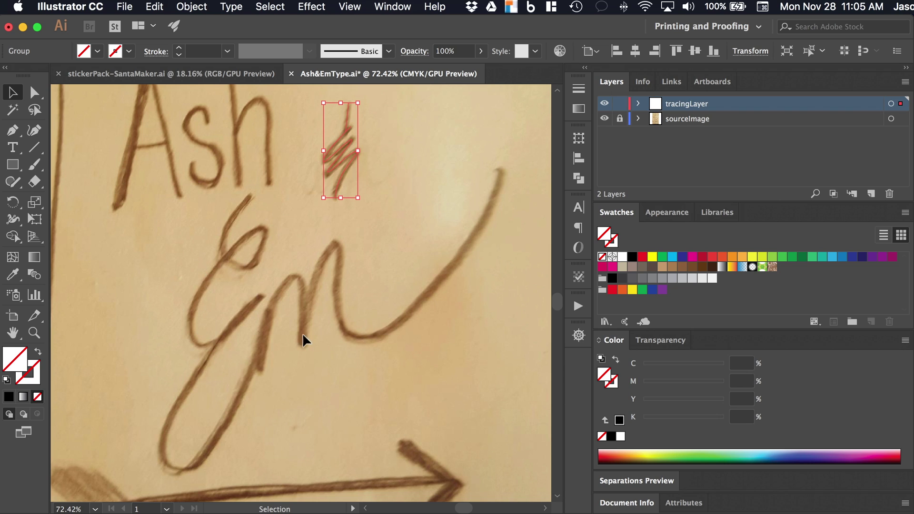
- Pen-trace the E with straight segments, from its top through the loop to its bottom tail
{"action": "left_click", "coordinate": [12, 129]}
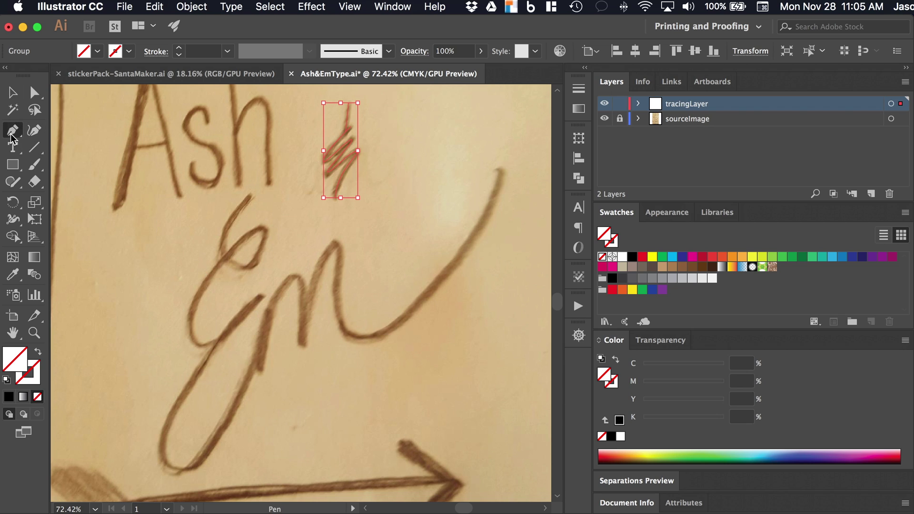
{"action": "left_click", "coordinate": [249, 195]}
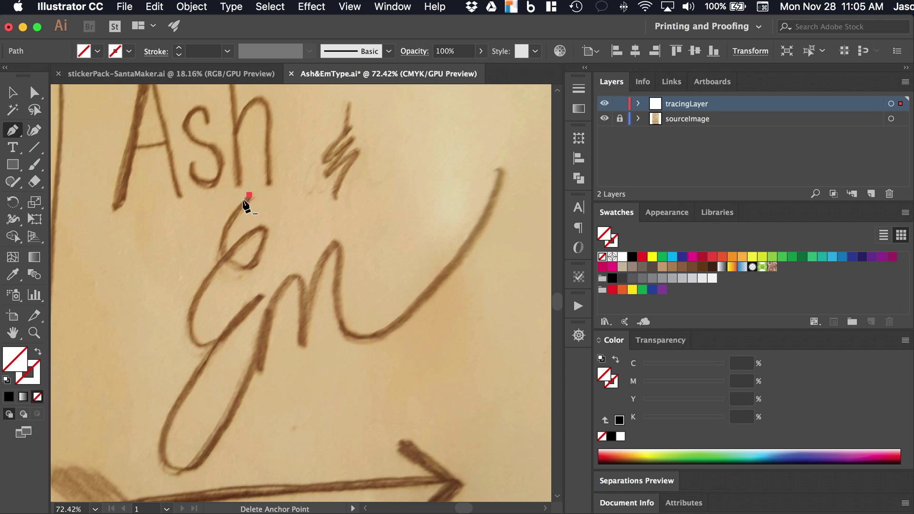
{"action": "left_click", "coordinate": [221, 246]}
{"action": "left_click", "coordinate": [245, 270]}
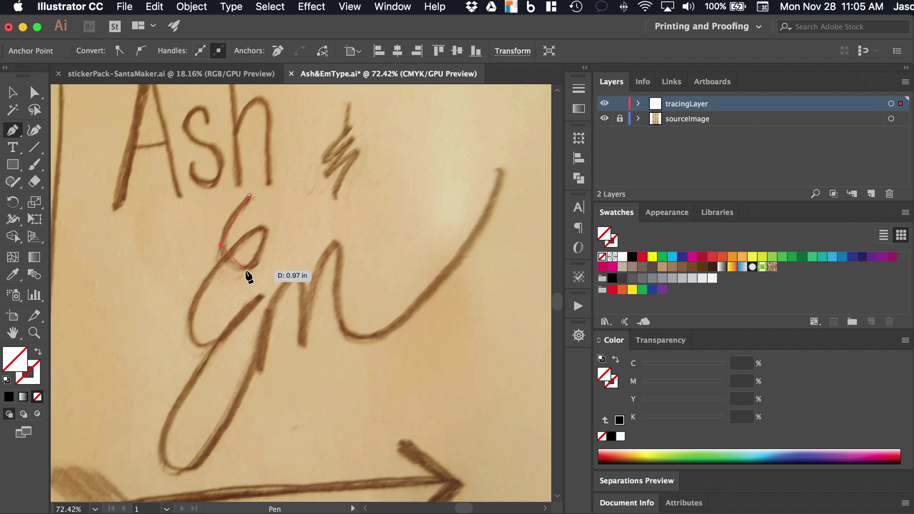
{"action": "left_click", "coordinate": [262, 229]}
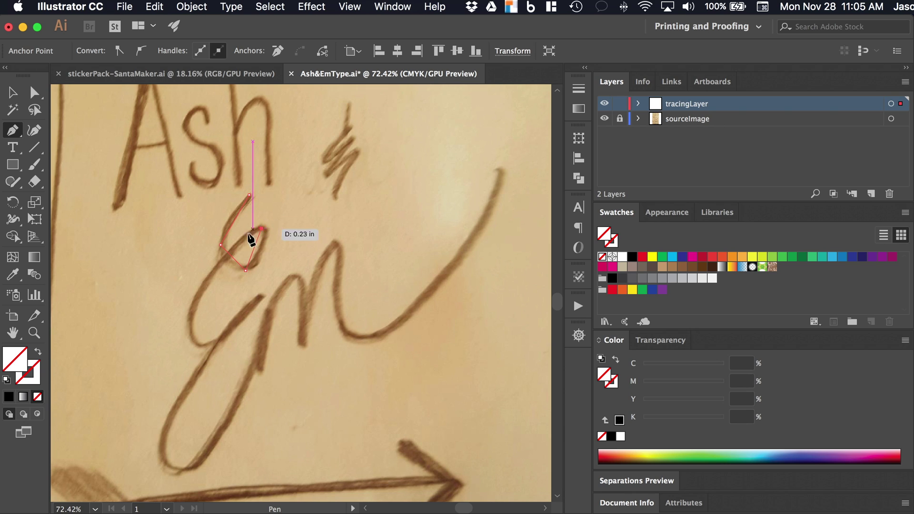
{"action": "left_click", "coordinate": [190, 315]}
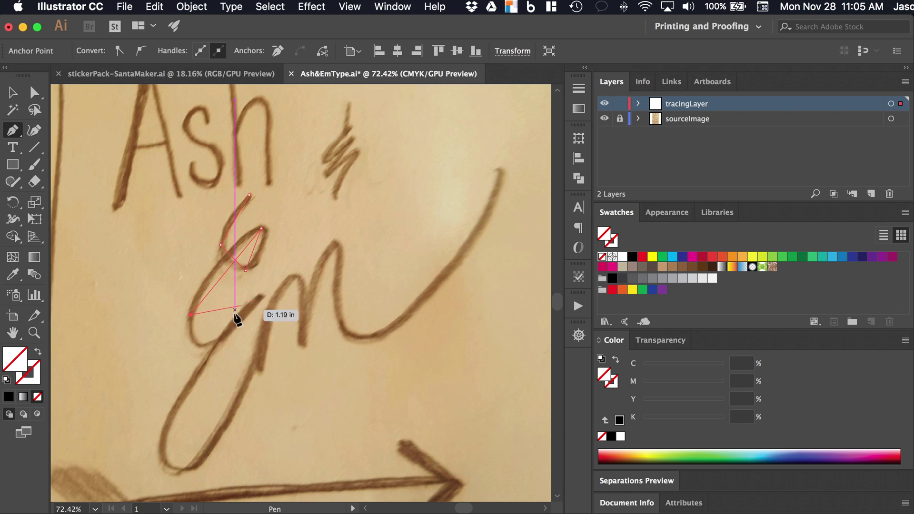
{"action": "left_click", "coordinate": [198, 345]}
{"action": "left_click", "coordinate": [261, 296]}
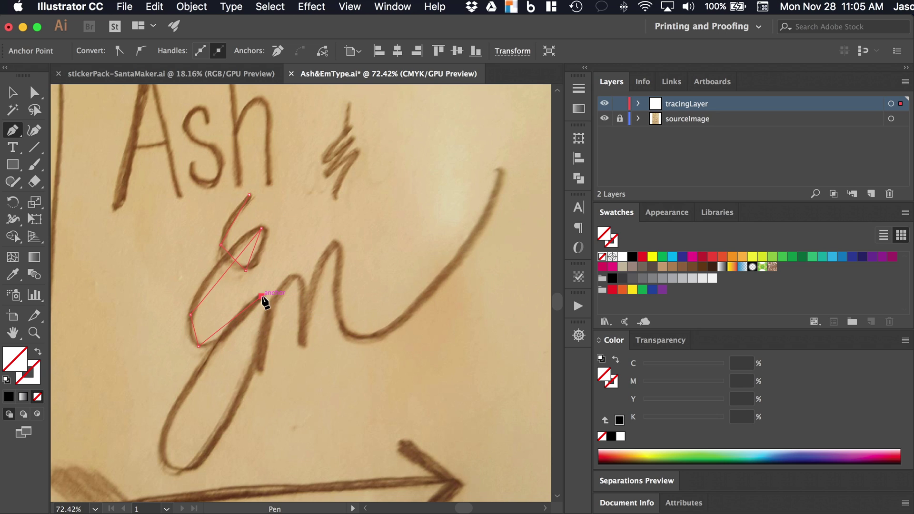
{"action": "left_click", "coordinate": [162, 443]}
{"action": "left_click", "coordinate": [181, 469]}
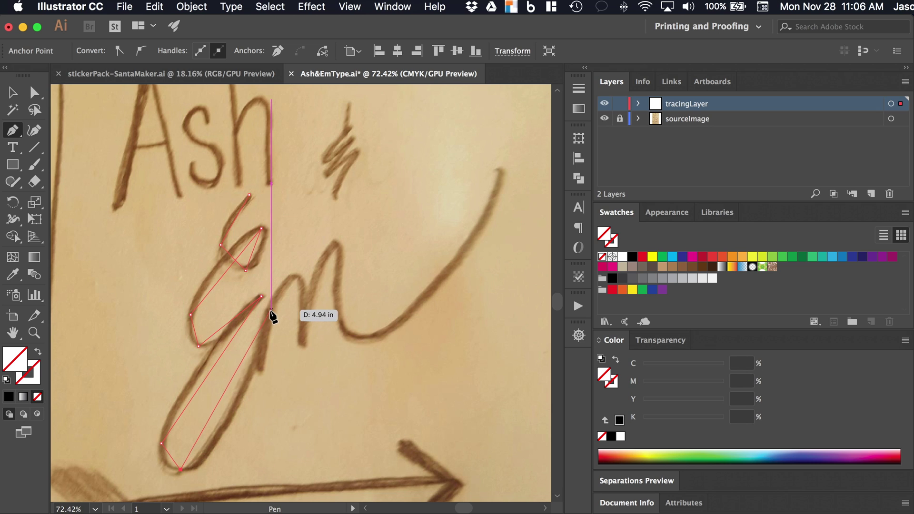
- Continue the path through the m's humps and valleys up to its tail's end
{"action": "left_click", "coordinate": [261, 348]}
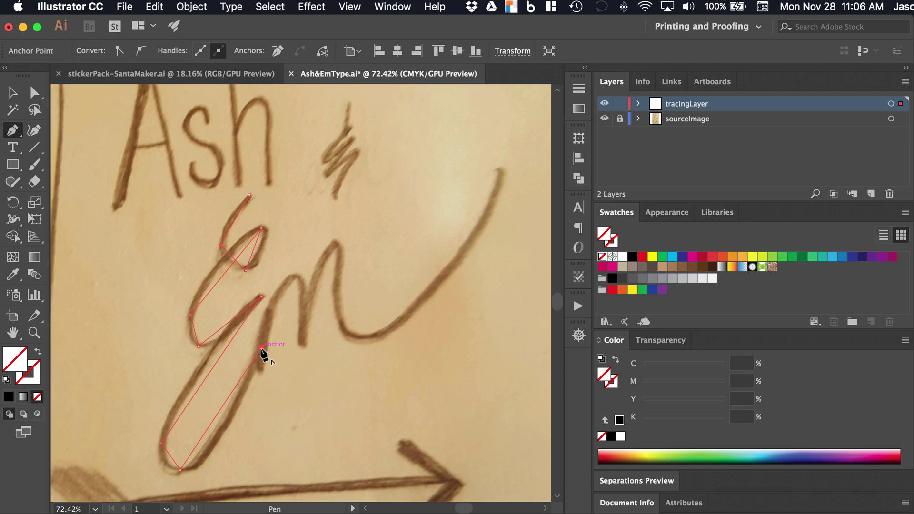
{"action": "left_click", "coordinate": [302, 340]}
{"action": "left_click", "coordinate": [335, 245]}
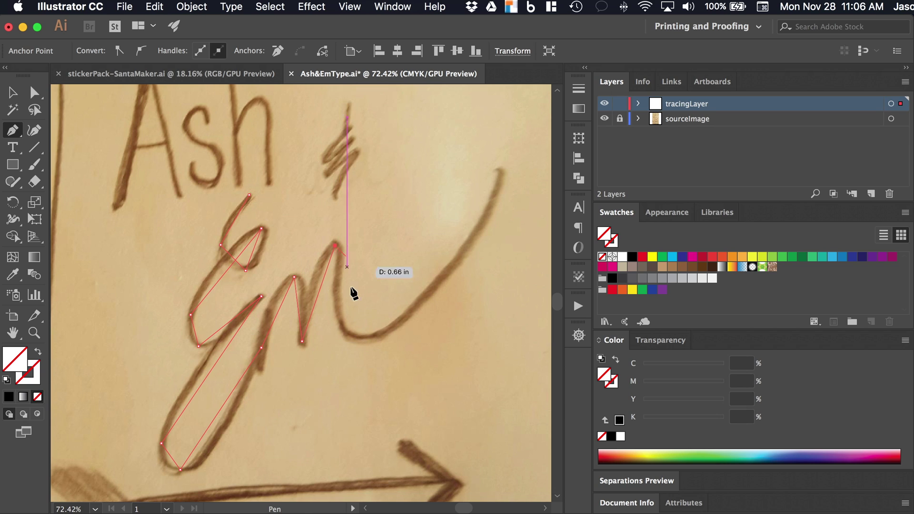
{"action": "left_click", "coordinate": [361, 337]}
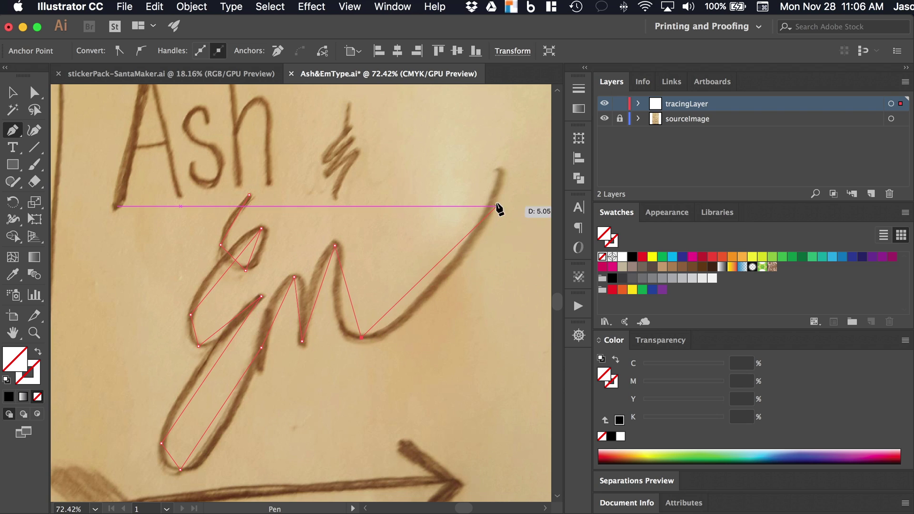
{"action": "left_click", "coordinate": [500, 171]}
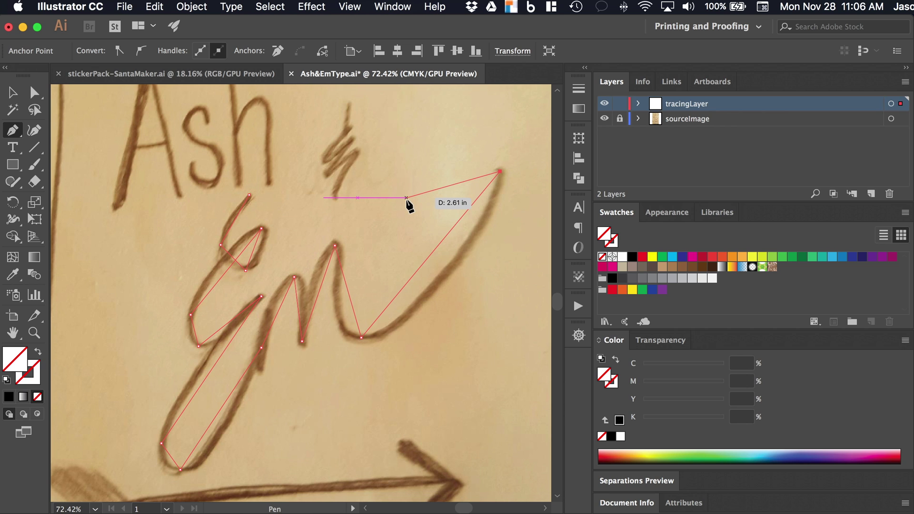
{"action": "scroll", "coordinate": [323, 245], "scroll_direction": "up", "scroll_amount": 5}
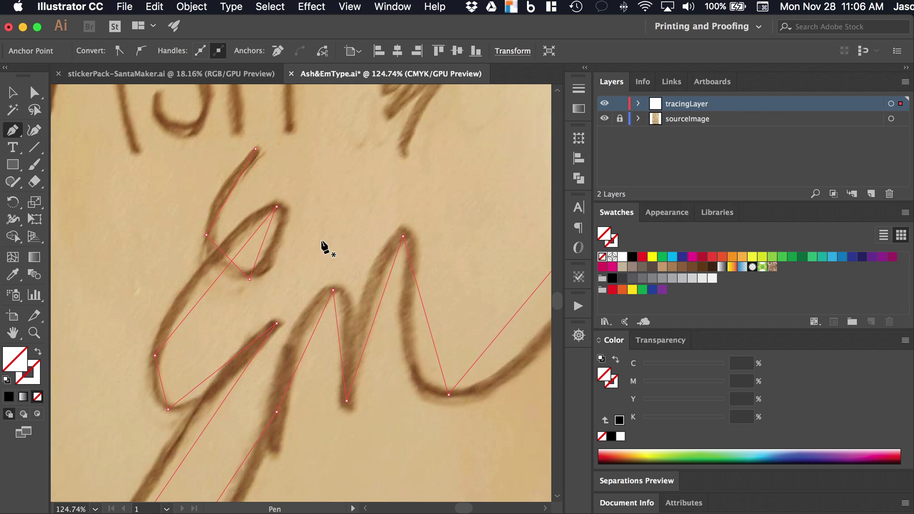
- Move the E trace's left anchor onto the loop and convert the E's corner anchors to smooth
{"action": "left_click", "coordinate": [33, 92]}
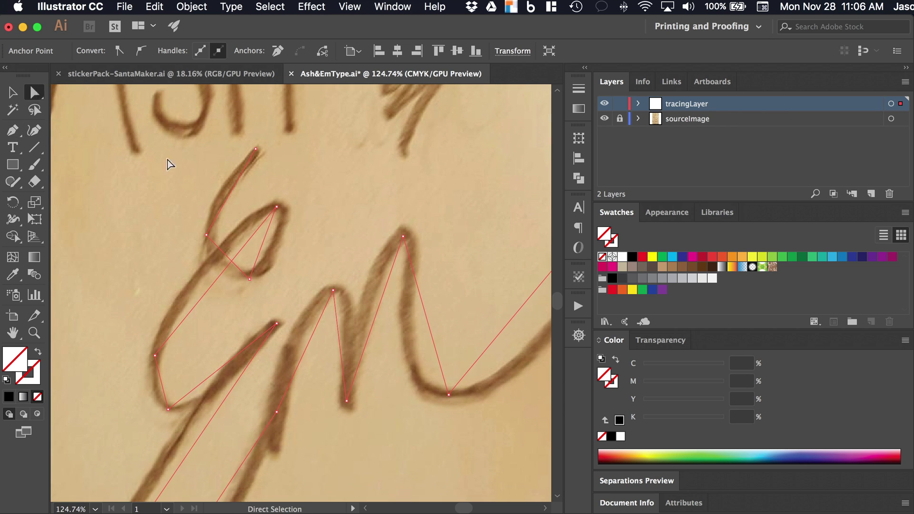
{"action": "left_click", "coordinate": [206, 236]}
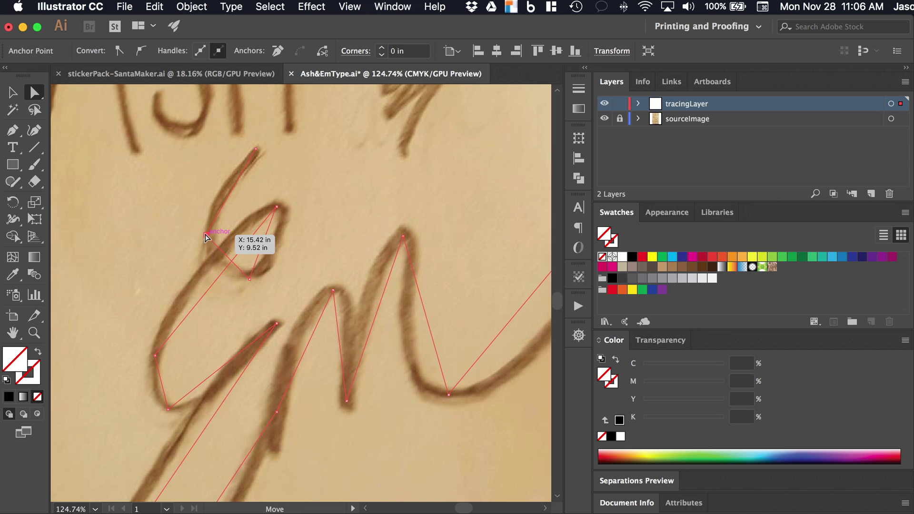
{"action": "left_click_drag", "start_coordinate": [206, 235], "coordinate": [211, 223]}
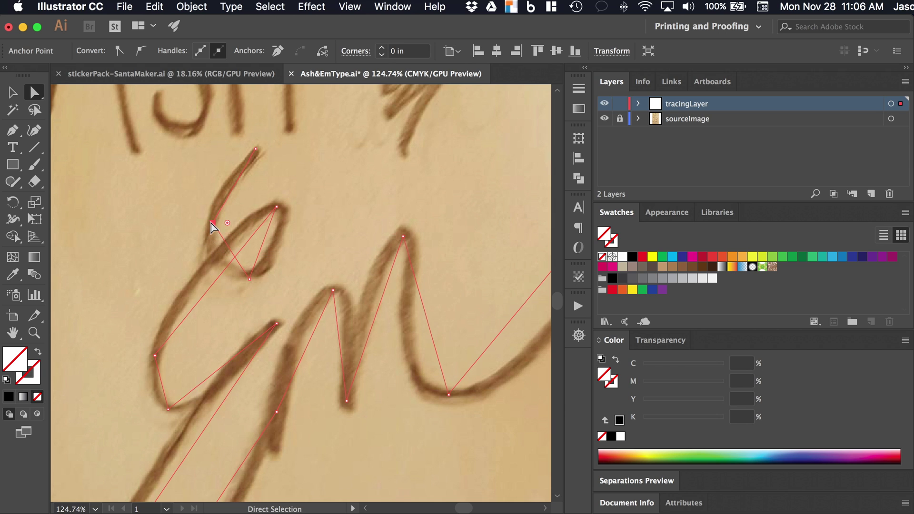
{"action": "scroll", "coordinate": [127, 183], "scroll_direction": "down", "scroll_amount": 5}
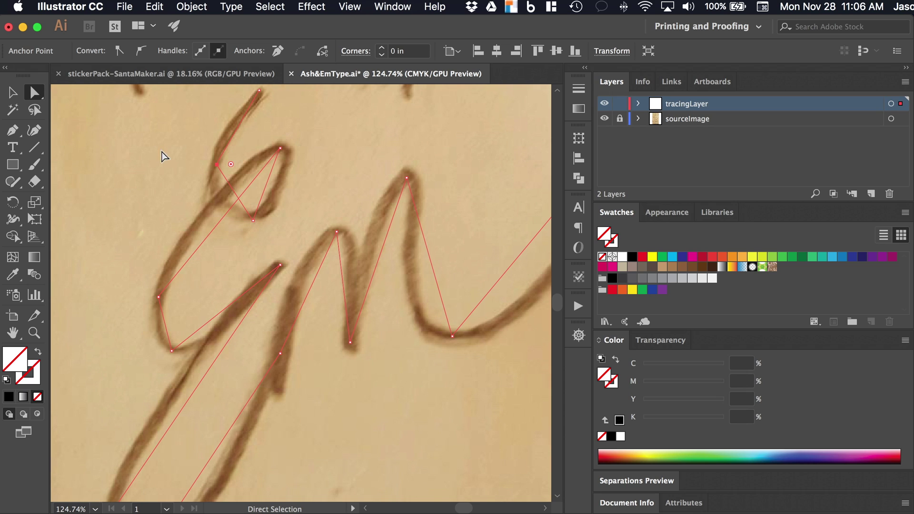
{"action": "left_click_drag", "start_coordinate": [119, 125], "coordinate": [292, 184]}
{"action": "left_click_drag", "start_coordinate": [475, 230], "coordinate": [478, 241]}
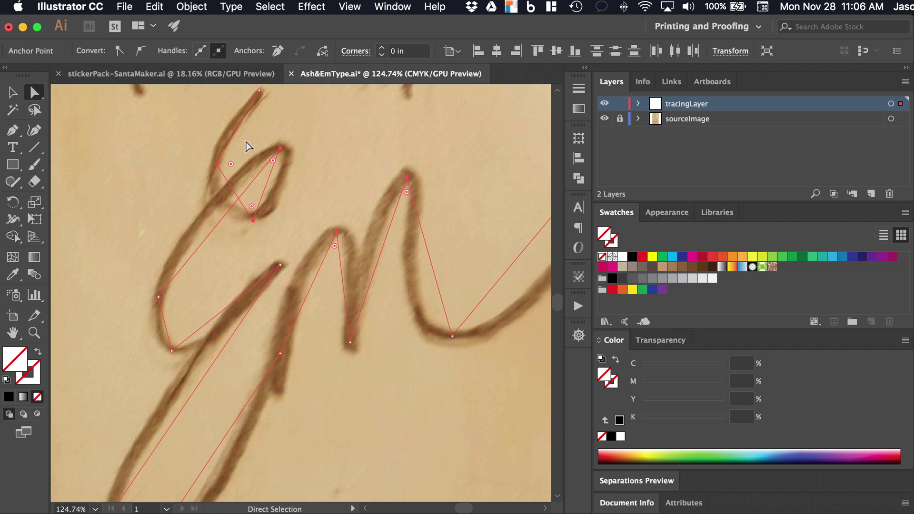
{"action": "left_click", "coordinate": [141, 51]}
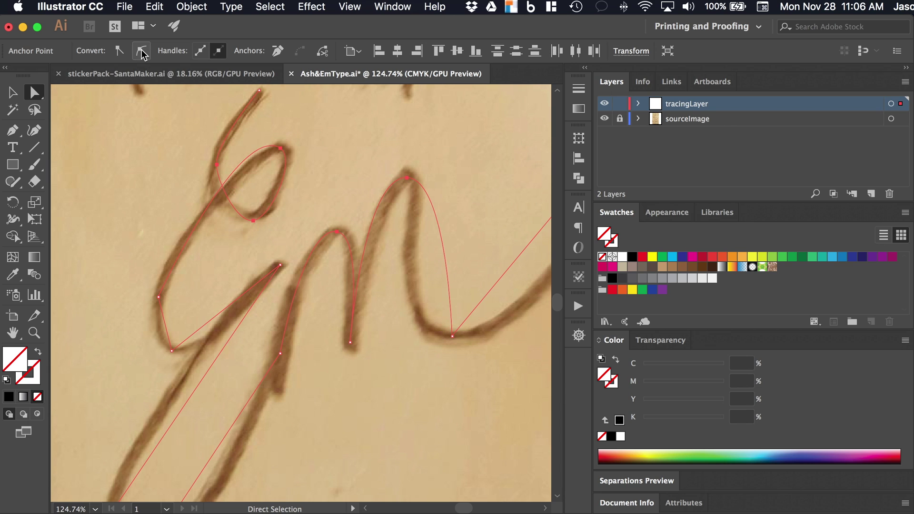
- Reshape the E loop by nudging its anchor and levelling the top and right handles
{"action": "left_click", "coordinate": [217, 165]}
{"action": "left_click_drag", "start_coordinate": [214, 170], "coordinate": [212, 139]}
{"action": "left_click_drag", "start_coordinate": [213, 191], "coordinate": [279, 216]}
{"action": "left_click", "coordinate": [253, 221]}
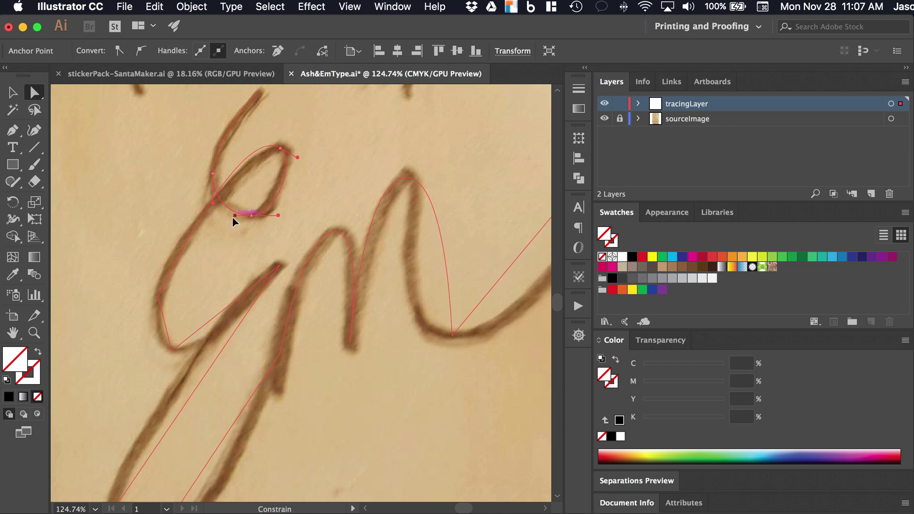
{"action": "left_click_drag", "start_coordinate": [240, 122], "coordinate": [241, 141]}
{"action": "left_click_drag", "start_coordinate": [299, 149], "coordinate": [299, 150]}
- Smooth the two lower-left anchors and fit their curve onto the sketched line
{"action": "left_click_drag", "start_coordinate": [184, 370], "coordinate": [183, 371]}
{"action": "left_click", "coordinate": [140, 50]}
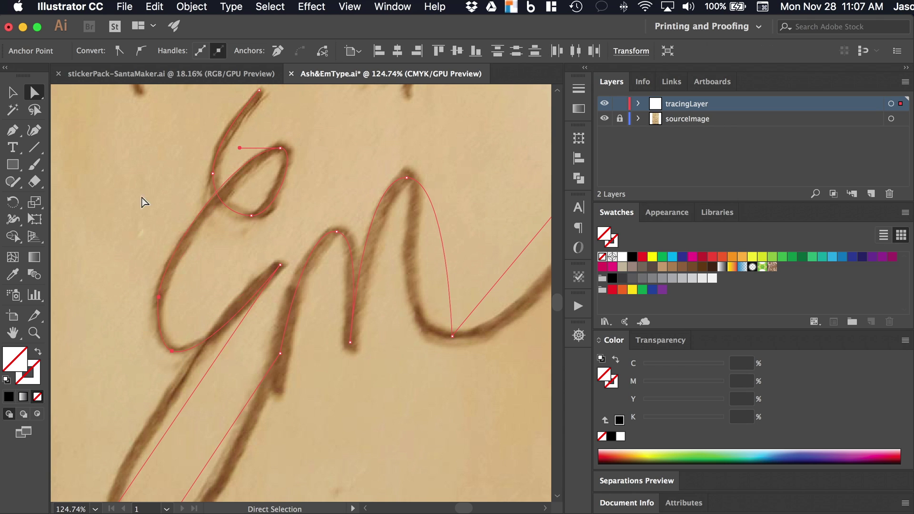
{"action": "left_click", "coordinate": [157, 296]}
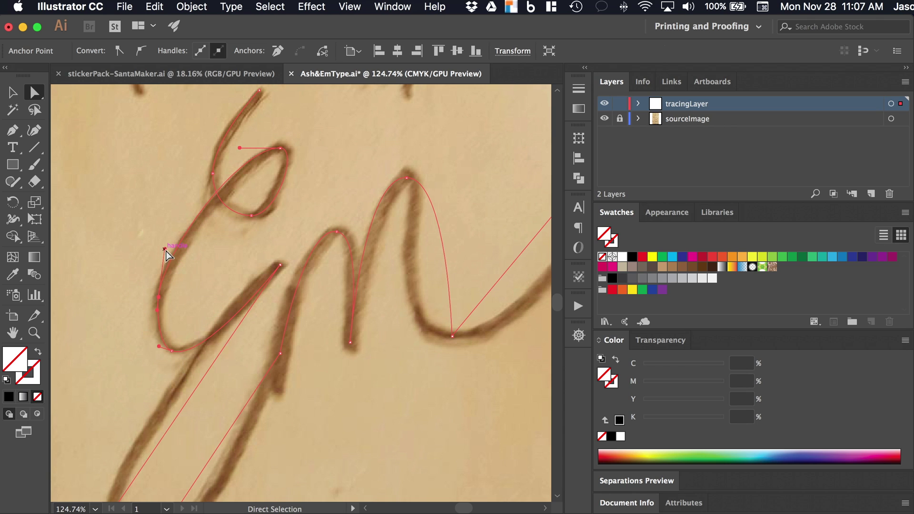
{"action": "left_click_drag", "start_coordinate": [165, 251], "coordinate": [157, 268]}
{"action": "left_click_drag", "start_coordinate": [172, 351], "coordinate": [217, 350]}
{"action": "left_click", "coordinate": [158, 346]}
{"action": "left_click_drag", "start_coordinate": [280, 265], "coordinate": [281, 266]}
- Round the descender's bottom corner with a vertical left handle and horizontal bottom handle
{"action": "scroll", "coordinate": [265, 278], "scroll_direction": "down", "scroll_amount": 6}
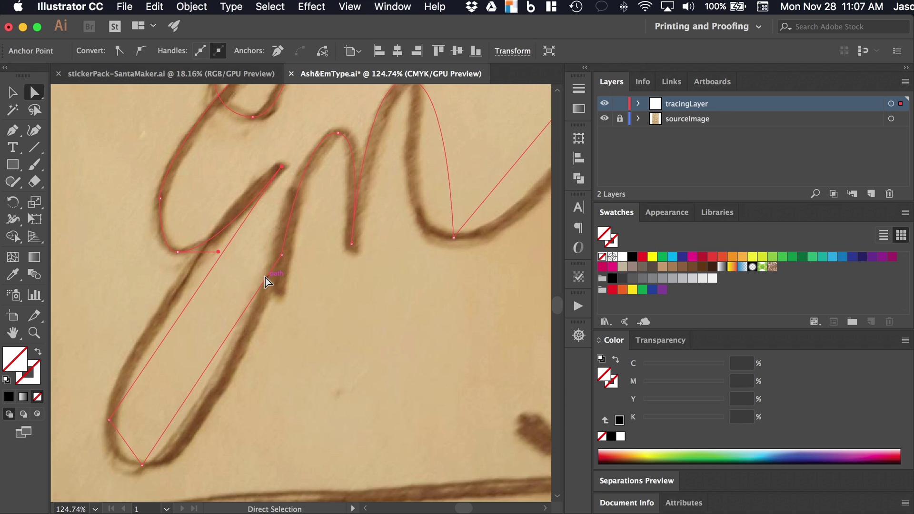
{"action": "left_click_drag", "start_coordinate": [146, 415], "coordinate": [227, 445]}
{"action": "left_click", "coordinate": [141, 51]}
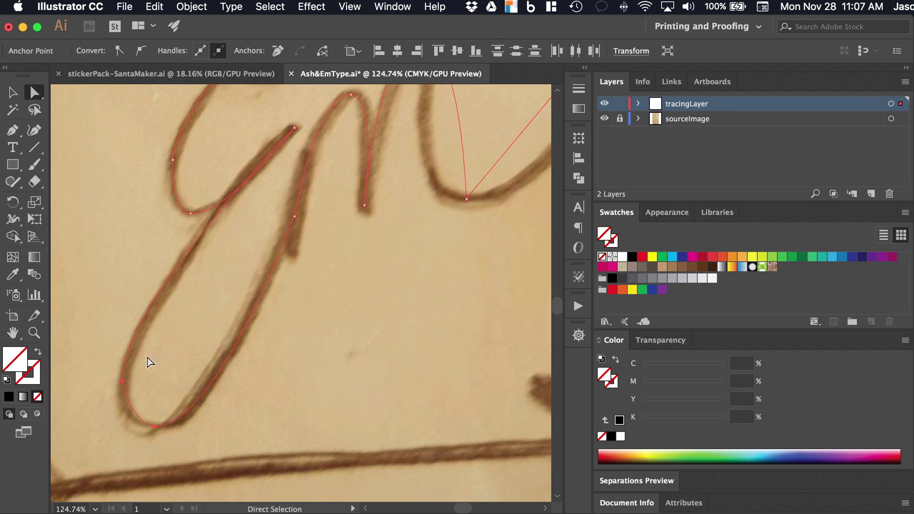
{"action": "left_click_drag", "start_coordinate": [122, 381], "coordinate": [122, 320]}
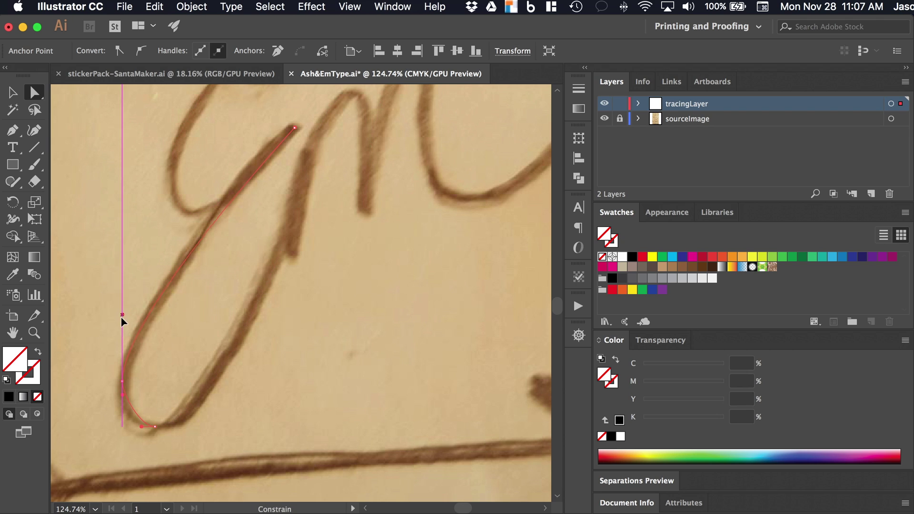
{"action": "left_click_drag", "start_coordinate": [149, 425], "coordinate": [126, 427]}
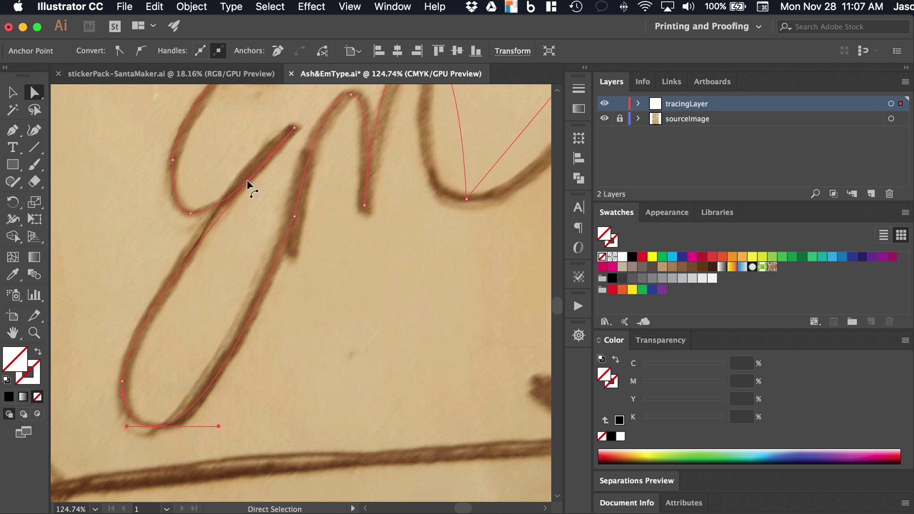
- Smooth the descender's top anchor with a 45° handle and shortened right handle
{"action": "left_click", "coordinate": [296, 129]}
{"action": "left_click", "coordinate": [141, 51]}
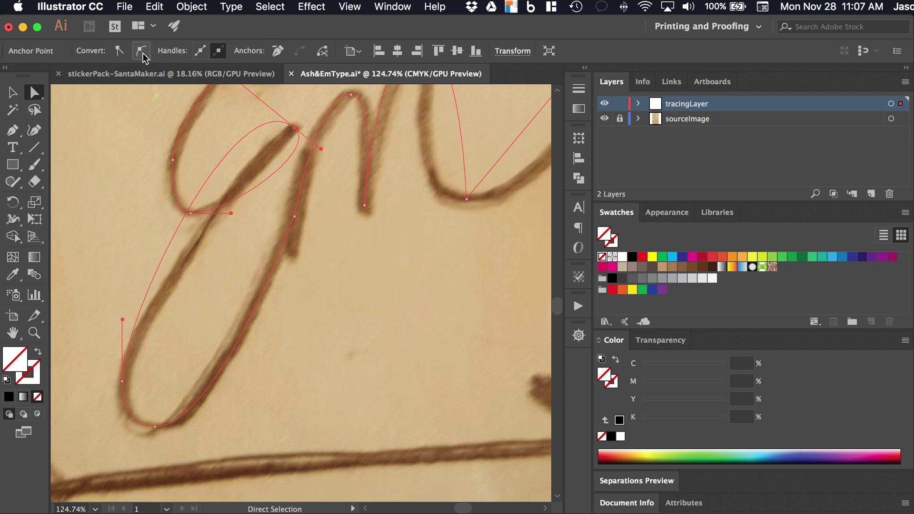
{"action": "scroll", "coordinate": [264, 124], "scroll_direction": "up", "scroll_amount": 2}
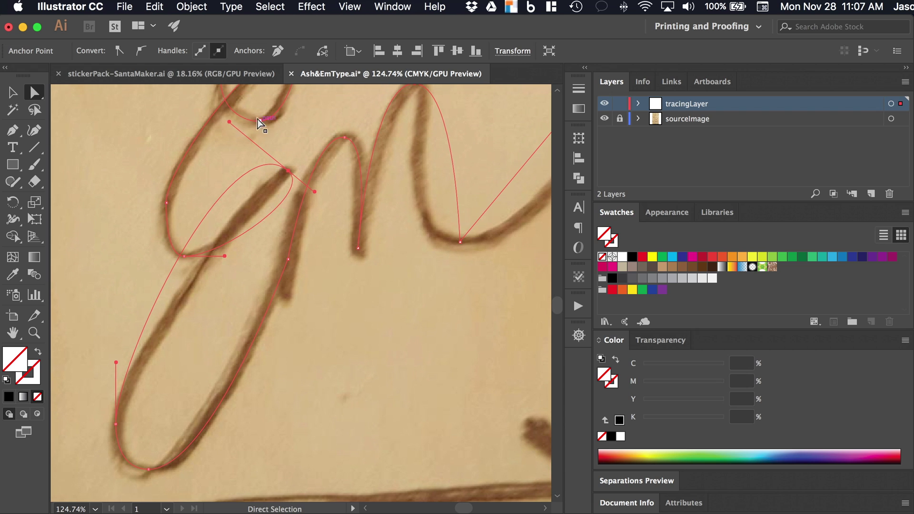
{"action": "left_click_drag", "start_coordinate": [231, 122], "coordinate": [261, 152]}
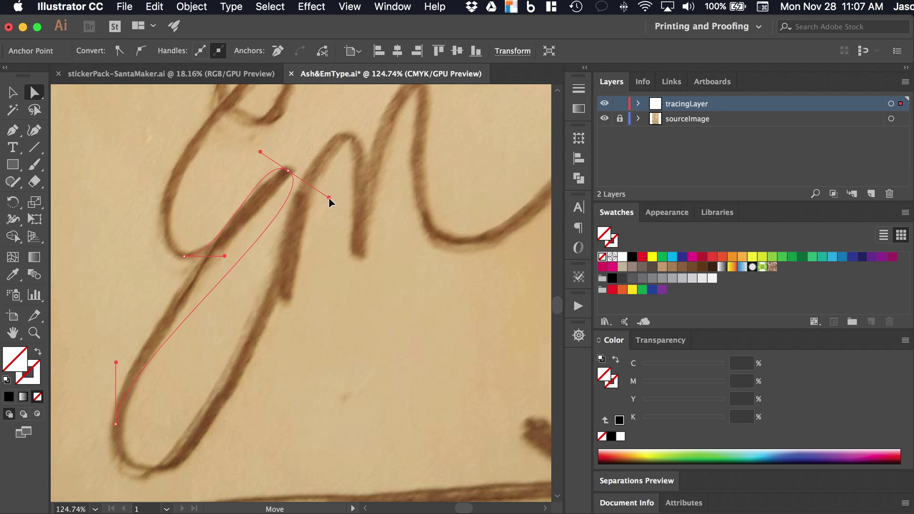
{"action": "left_click_drag", "start_coordinate": [328, 197], "coordinate": [326, 195]}
{"action": "left_click_drag", "start_coordinate": [330, 196], "coordinate": [261, 170]}
{"action": "left_click_drag", "start_coordinate": [322, 172], "coordinate": [265, 172]}
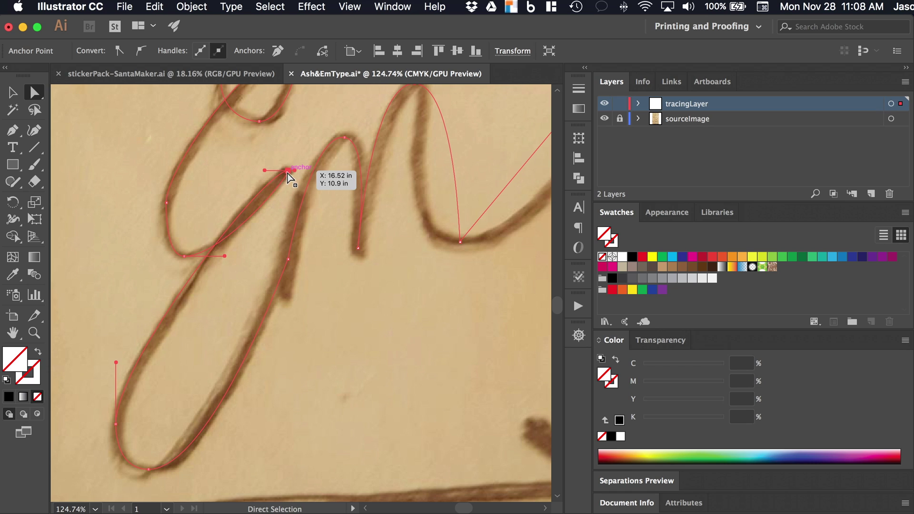
{"action": "mouse_move", "coordinate": [287, 173]}
{"action": "left_mouse_down"}
{"action": "mouse_move", "coordinate": [266, 175]}
{"action": "mouse_move", "coordinate": [285, 179]}
{"action": "left_mouse_up"}
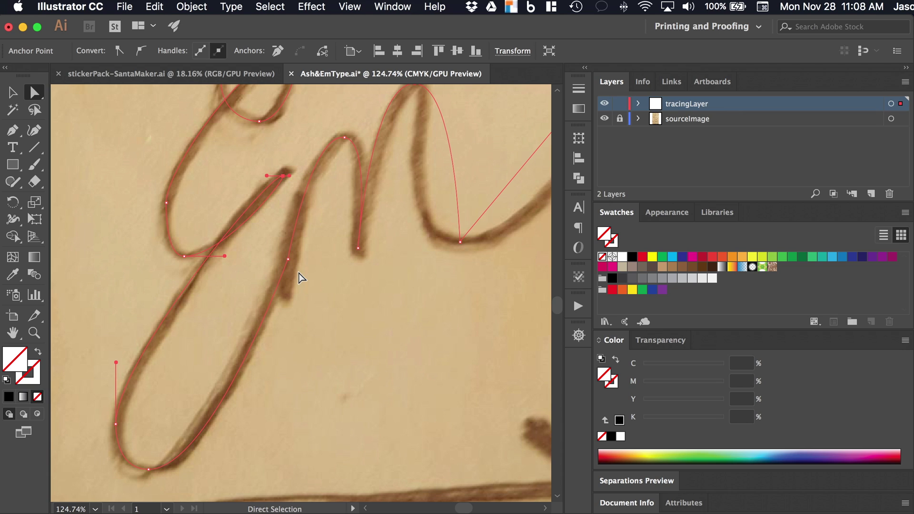
- Level and shorten the handles at the m's first hump
{"action": "left_click", "coordinate": [288, 261]}
{"action": "mouse_move", "coordinate": [311, 131]}
{"action": "left_mouse_down"}
{"action": "mouse_move", "coordinate": [298, 139]}
{"action": "mouse_move", "coordinate": [315, 139]}
{"action": "left_mouse_up"}
{"action": "left_click_drag", "start_coordinate": [373, 137], "coordinate": [373, 138]}
- Trace the m's short downstroke as a two-point straight path and nudge its ends onto the stroke
{"action": "left_click", "coordinate": [18, 137]}
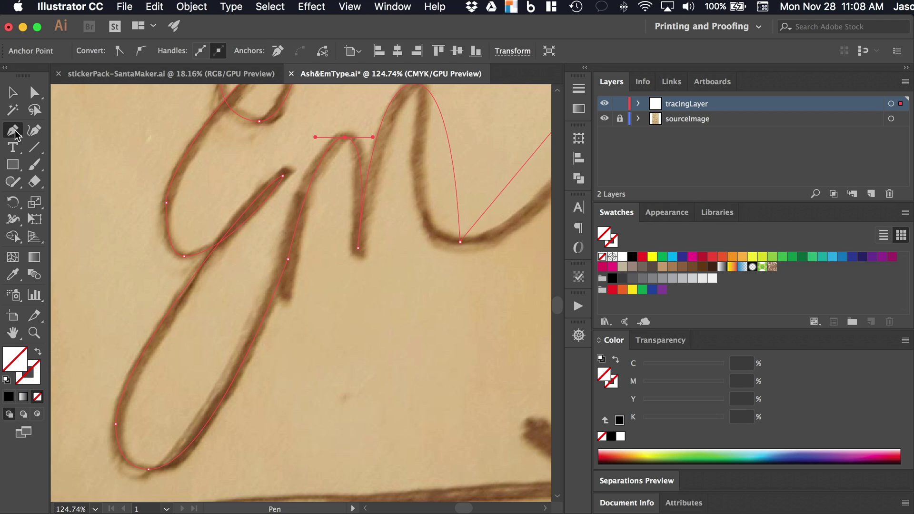
{"action": "left_click", "coordinate": [300, 198]}
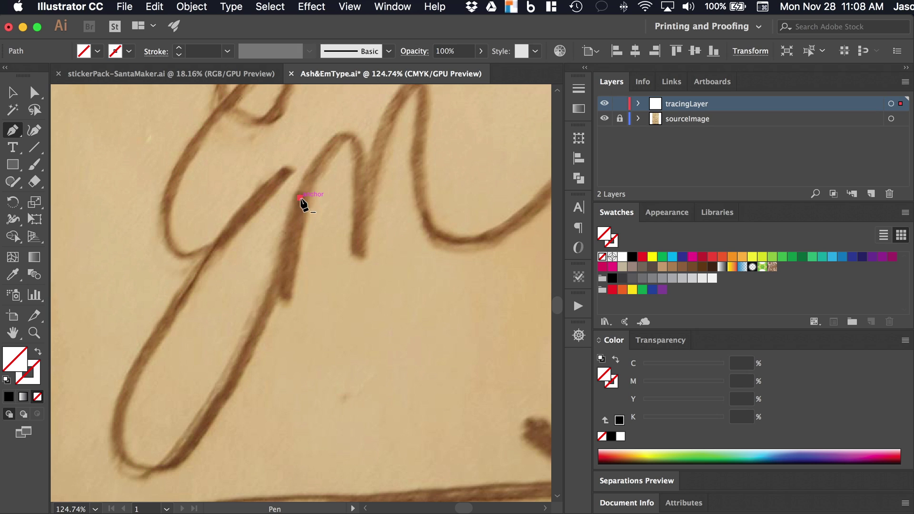
{"action": "left_click", "coordinate": [286, 297]}
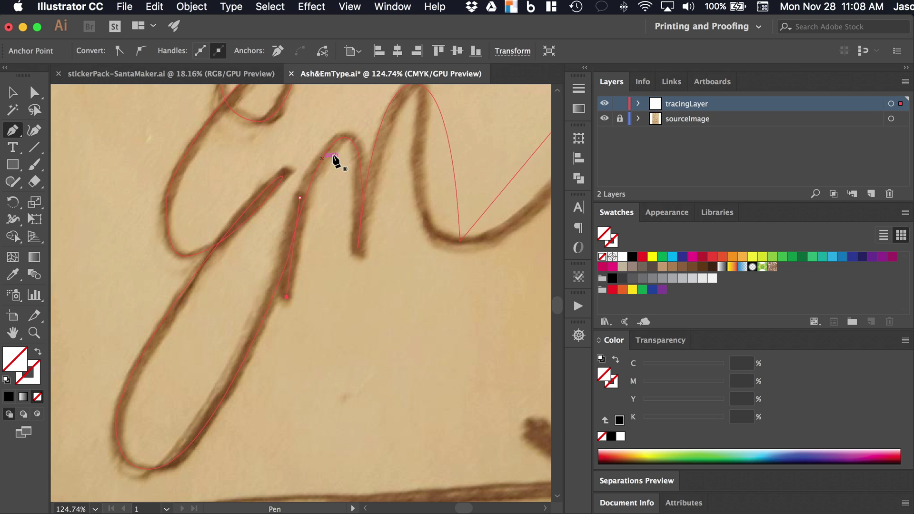
{"action": "key", "text": "Escape"}
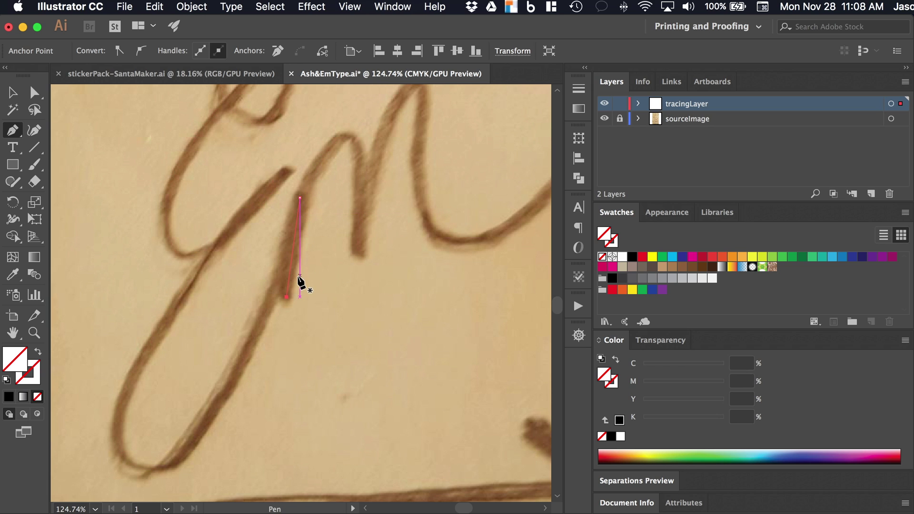
{"action": "key", "text": "a"}
{"action": "left_click_drag", "start_coordinate": [286, 303], "coordinate": [286, 299]}
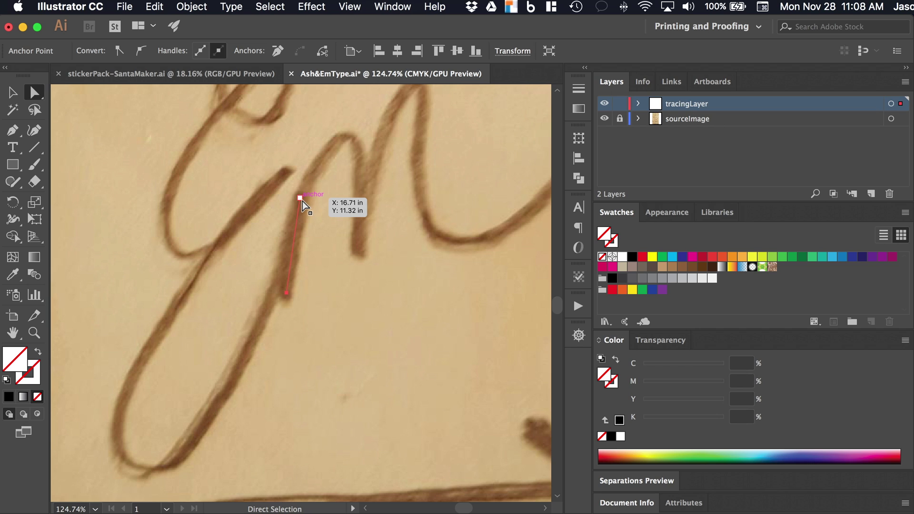
{"action": "left_click_drag", "start_coordinate": [302, 200], "coordinate": [303, 204]}
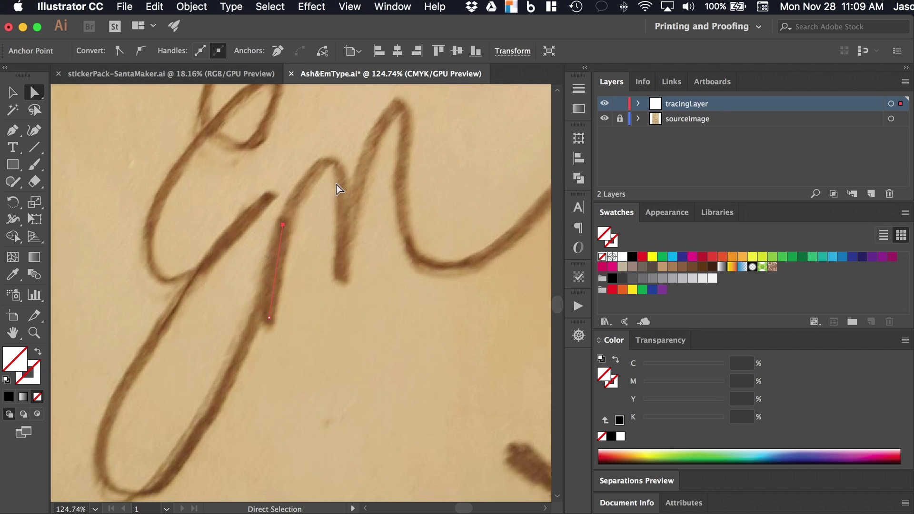
- Level the second hump's top anchor handles horizontally and shorten the right one
{"action": "left_click", "coordinate": [327, 163]}
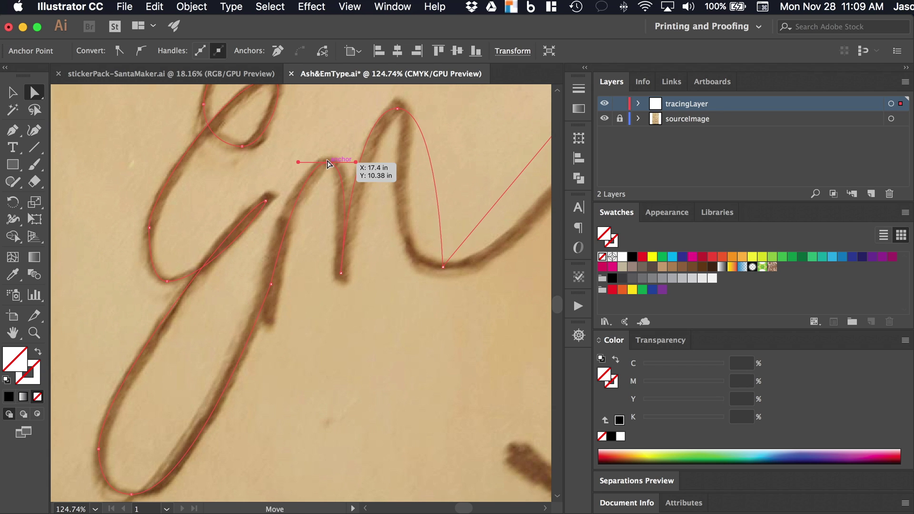
{"action": "left_click", "coordinate": [340, 275]}
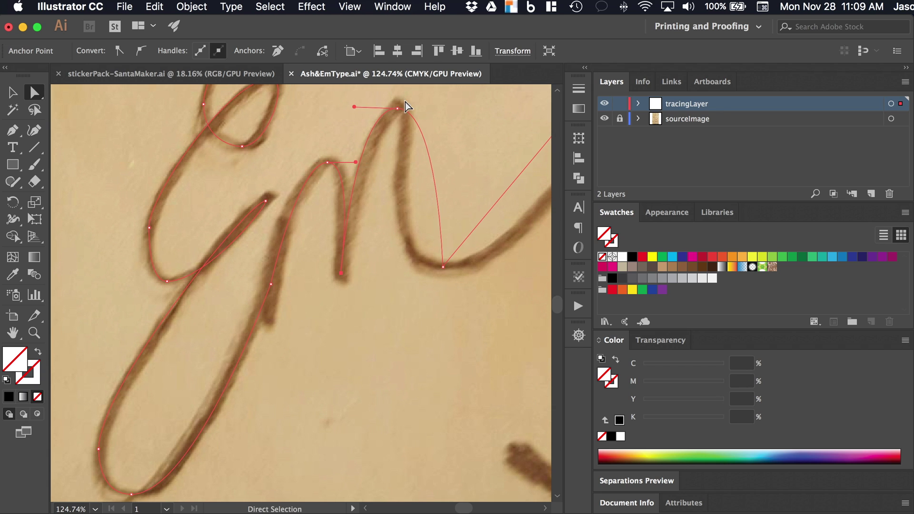
{"action": "left_click", "coordinate": [398, 112]}
{"action": "left_click_drag", "start_coordinate": [355, 106], "coordinate": [362, 108]}
{"action": "left_click_drag", "start_coordinate": [439, 109], "coordinate": [426, 110]}
- Pull level handles from the m's bottom anchor and lengthen the right one to sweep the tail up
{"action": "scroll", "coordinate": [426, 111], "scroll_direction": "right", "scroll_amount": 7}
{"action": "scroll", "coordinate": [426, 111], "scroll_direction": "up", "scroll_amount": 3}
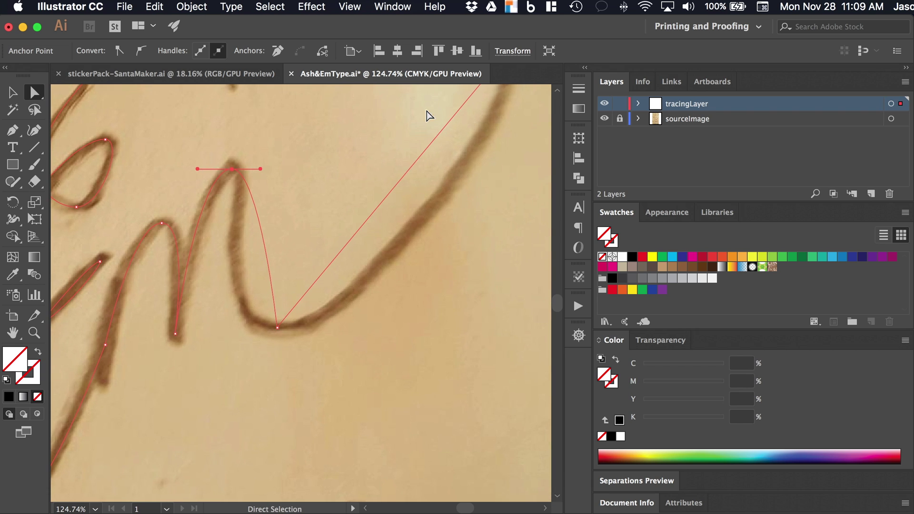
{"action": "scroll", "coordinate": [256, 279], "scroll_direction": "down", "scroll_amount": 2}
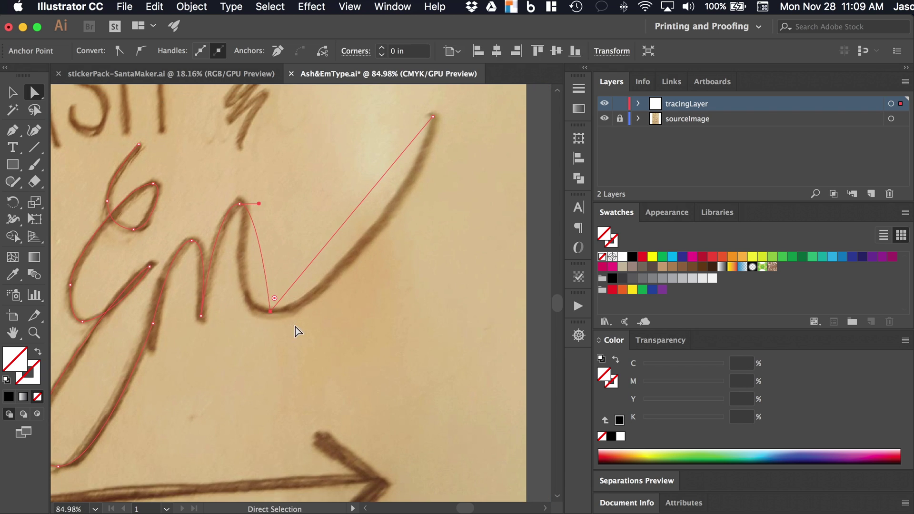
{"action": "left_click_drag", "start_coordinate": [270, 310], "coordinate": [332, 330]}
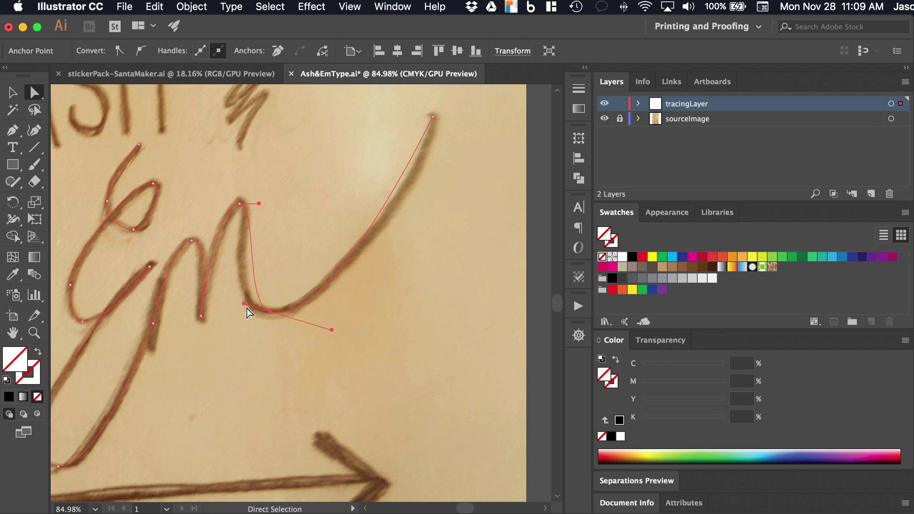
{"action": "left_click_drag", "start_coordinate": [244, 303], "coordinate": [217, 311]}
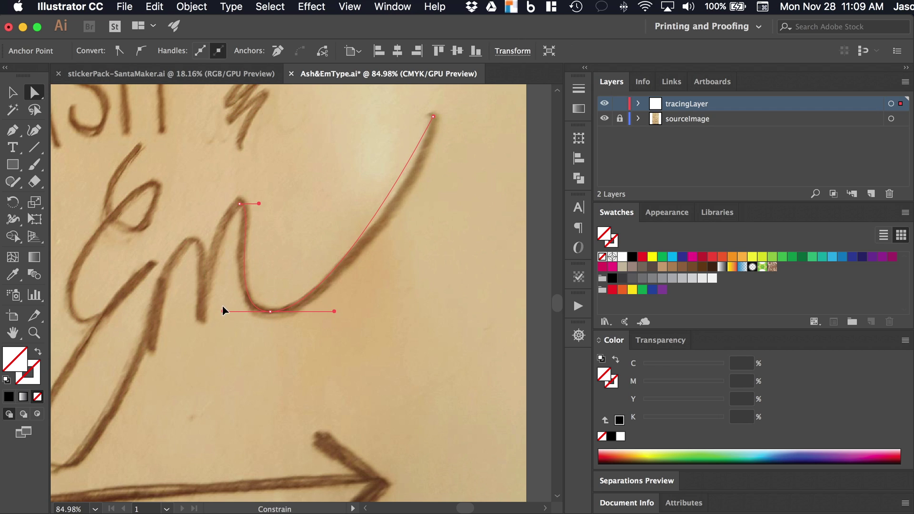
{"action": "left_click_drag", "start_coordinate": [335, 312], "coordinate": [360, 311]}
- Select the tracing as one whole object, try the anchor tool, then deselect everything
{"action": "scroll", "coordinate": [356, 315], "scroll_direction": "down", "scroll_amount": 2}
{"action": "scroll", "coordinate": [352, 316], "scroll_direction": "down", "scroll_amount": 1}
{"action": "key", "text": "v"}
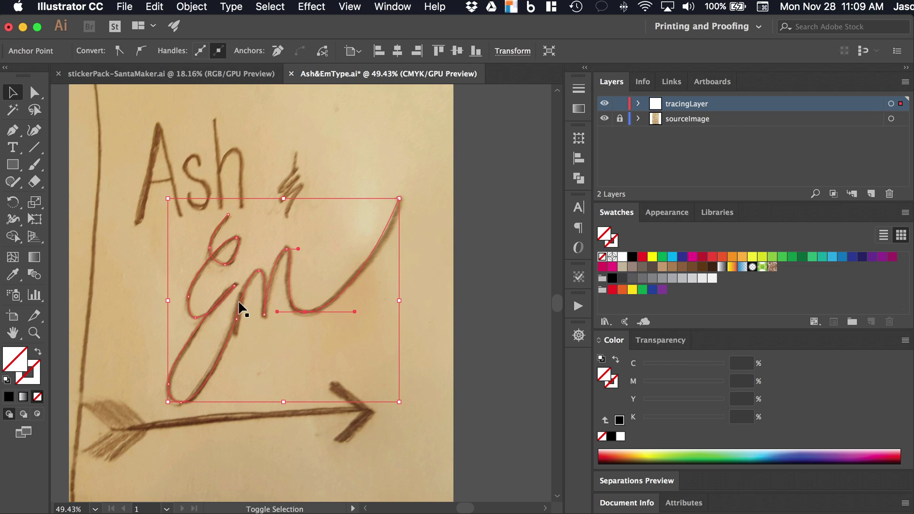
{"action": "left_click", "coordinate": [235, 329]}
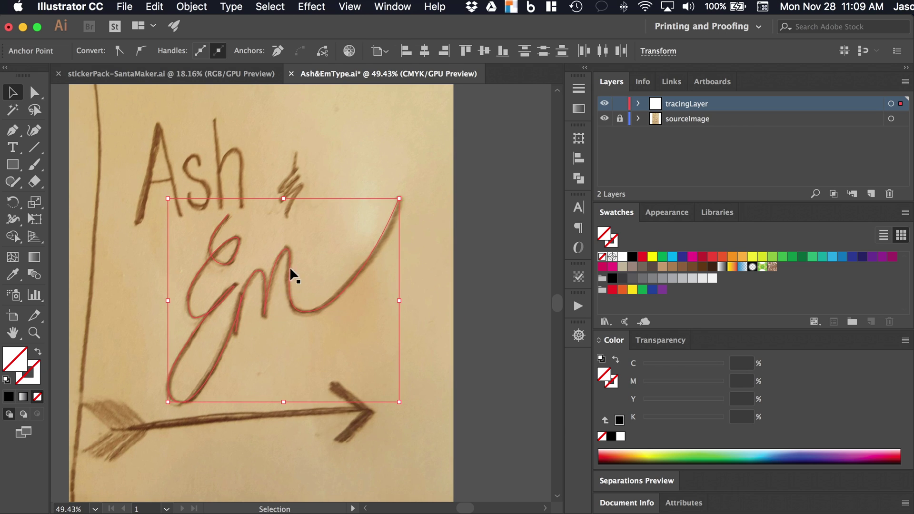
{"action": "key", "text": "a"}
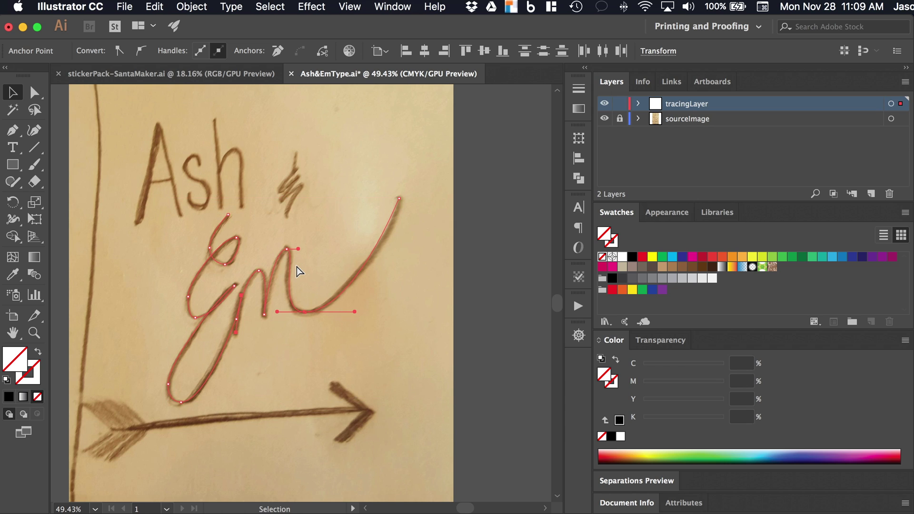
{"action": "key", "text": "v"}
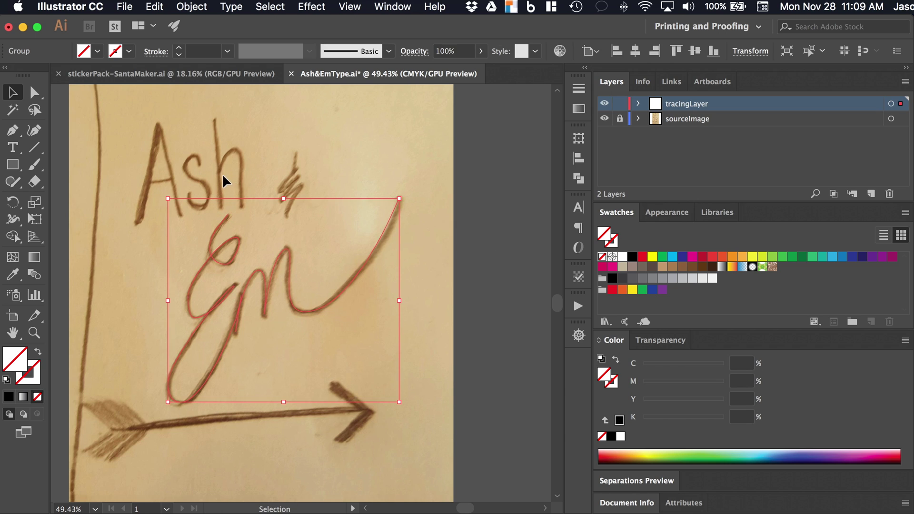
{"action": "left_click", "coordinate": [208, 179]}
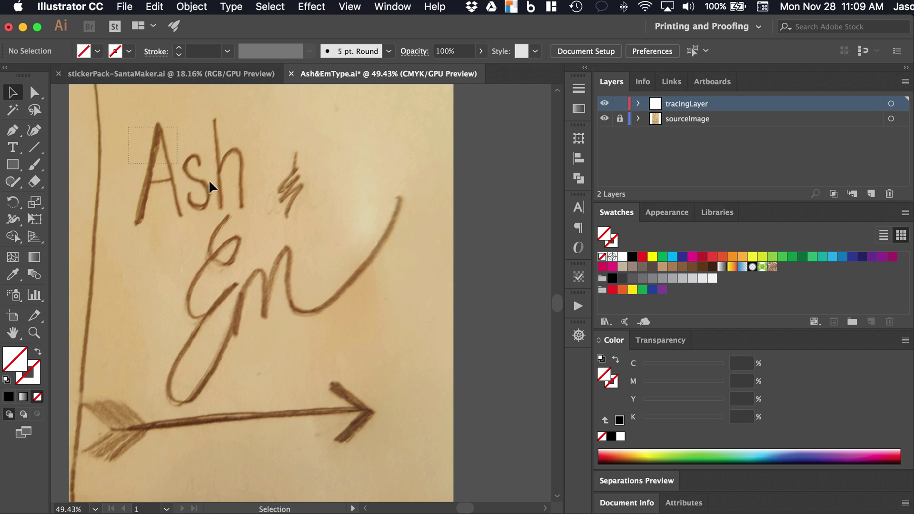
- Select the traced Ash lettering and add the ampersand and Em traces to the selection
{"action": "left_click", "coordinate": [248, 204]}
{"action": "key", "text": "a"}
{"action": "key", "text": "v"}
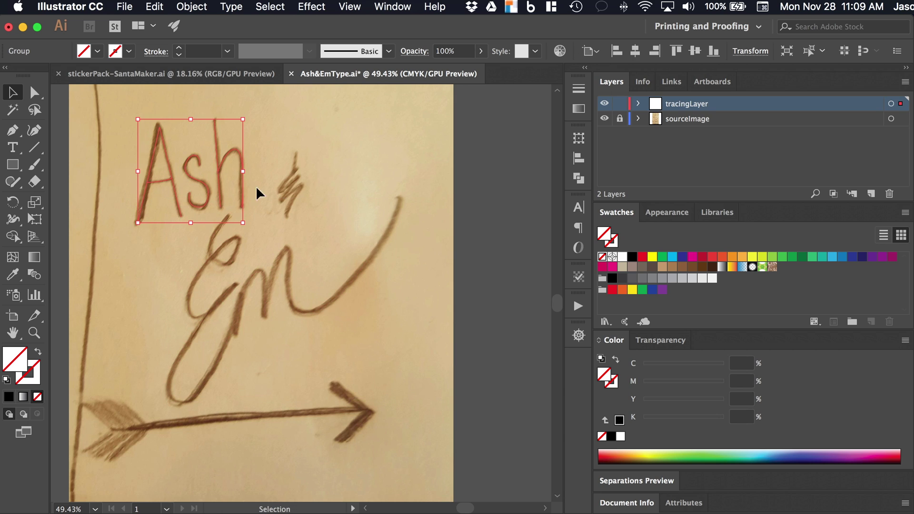
{"action": "left_click", "coordinate": [291, 182], "text": "shift"}
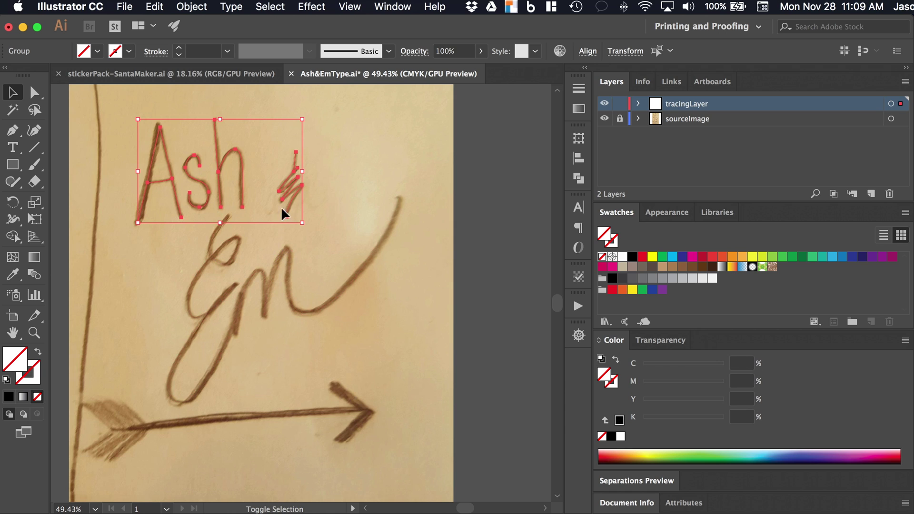
{"action": "left_click", "coordinate": [281, 255], "text": "shift"}
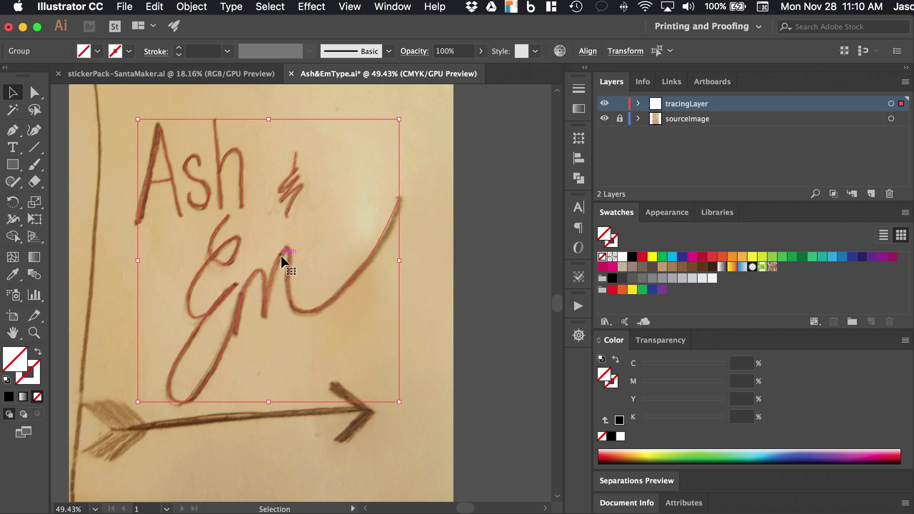
- Select the Ash, ampersand and Em traces one by one, then select all lettering with Cmd+A
{"action": "left_click", "coordinate": [261, 157]}
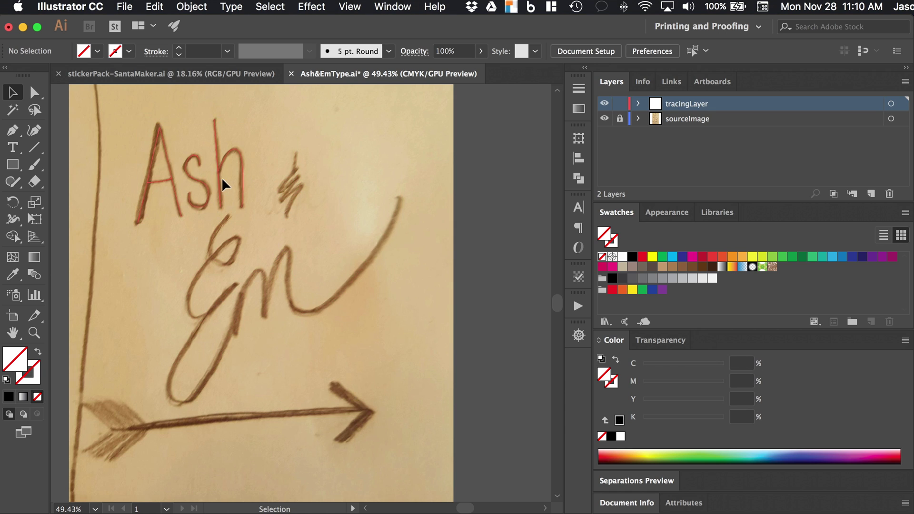
{"action": "left_click", "coordinate": [203, 178]}
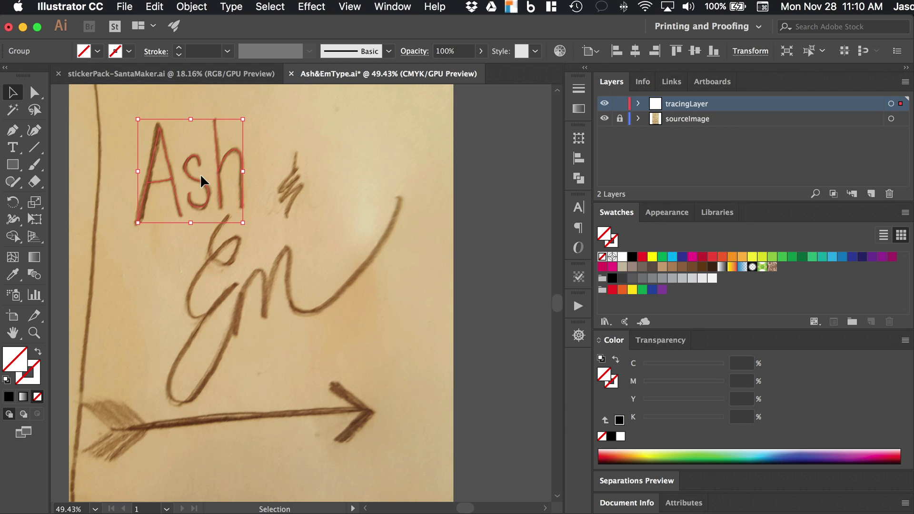
{"action": "left_click", "coordinate": [287, 177]}
{"action": "left_click", "coordinate": [236, 244]}
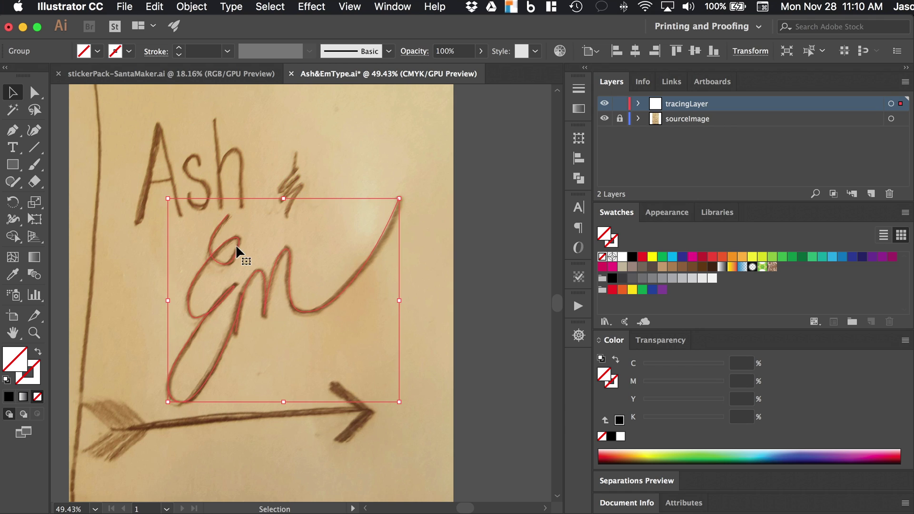
{"action": "key", "text": "super+a"}
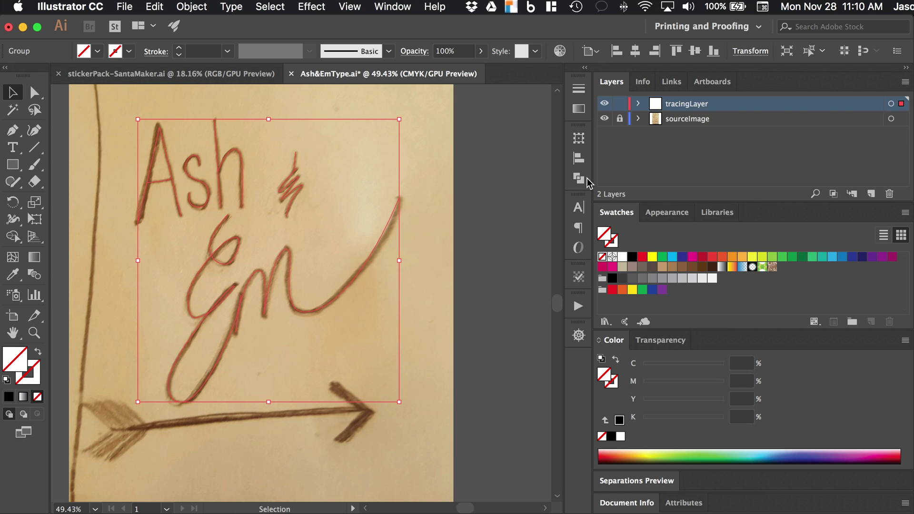
- Make the lettering stroke black and thicken it to 13 pt
{"action": "left_click", "coordinate": [612, 388]}
{"action": "left_click", "coordinate": [632, 258]}
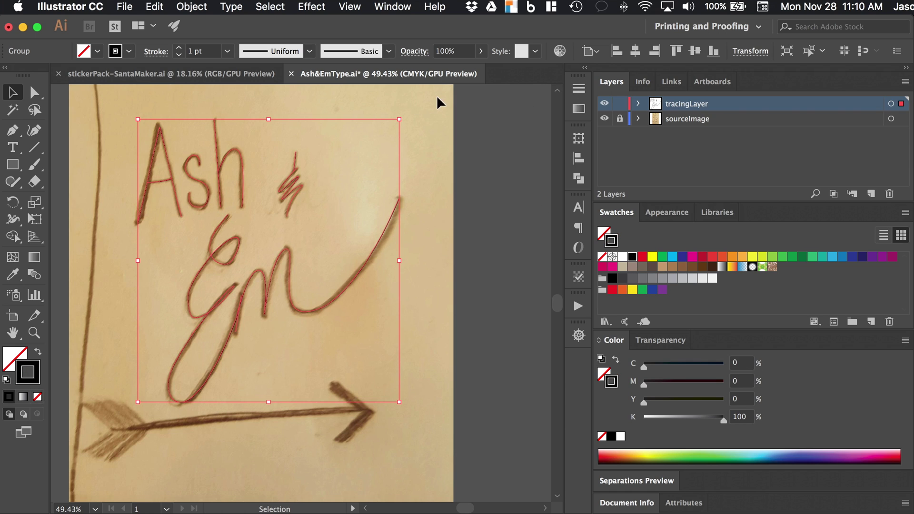
{"action": "left_click", "coordinate": [577, 90]}
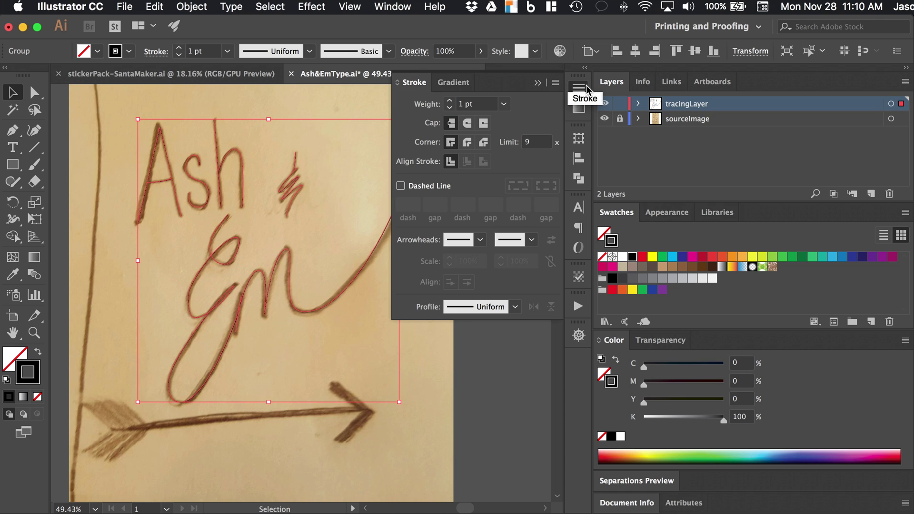
{"action": "left_click", "coordinate": [449, 101]}
{"action": "left_click", "coordinate": [449, 101]}
{"action": "left_click", "coordinate": [449, 101]}
{"action": "left_click", "coordinate": [450, 101]}
{"action": "left_click", "coordinate": [449, 101]}
{"action": "left_click", "coordinate": [449, 101]}
{"action": "left_click", "coordinate": [450, 101]}
{"action": "left_click", "coordinate": [449, 101]}
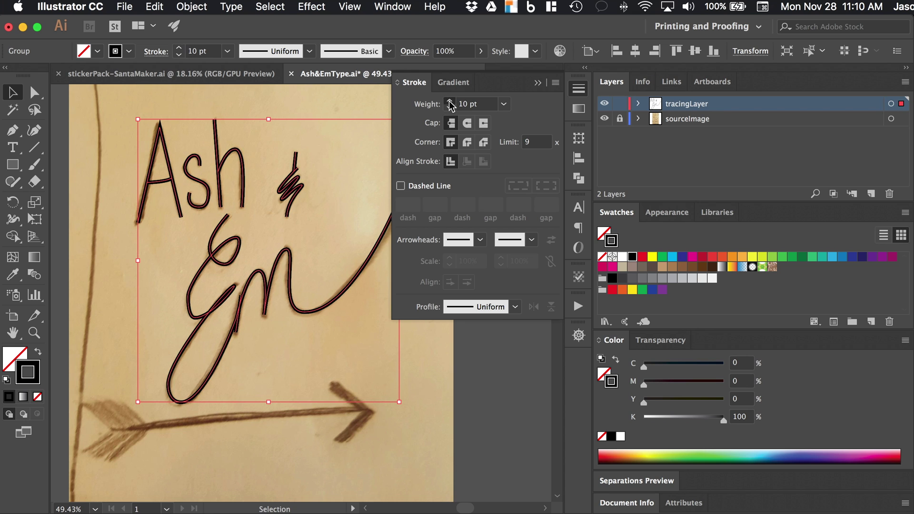
{"action": "left_click", "coordinate": [449, 101]}
{"action": "left_click", "coordinate": [449, 101]}
{"action": "left_click", "coordinate": [449, 101]}
{"action": "scroll", "coordinate": [219, 193], "scroll_direction": "up", "scroll_amount": 5, "text": "alt"}
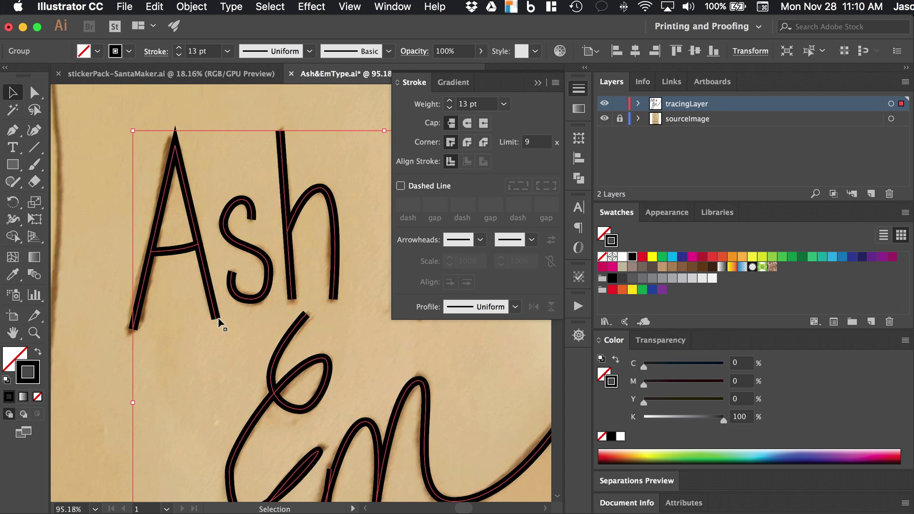
- Give the stroke round caps and round joins, then deselect the lettering
{"action": "left_click", "coordinate": [468, 127]}
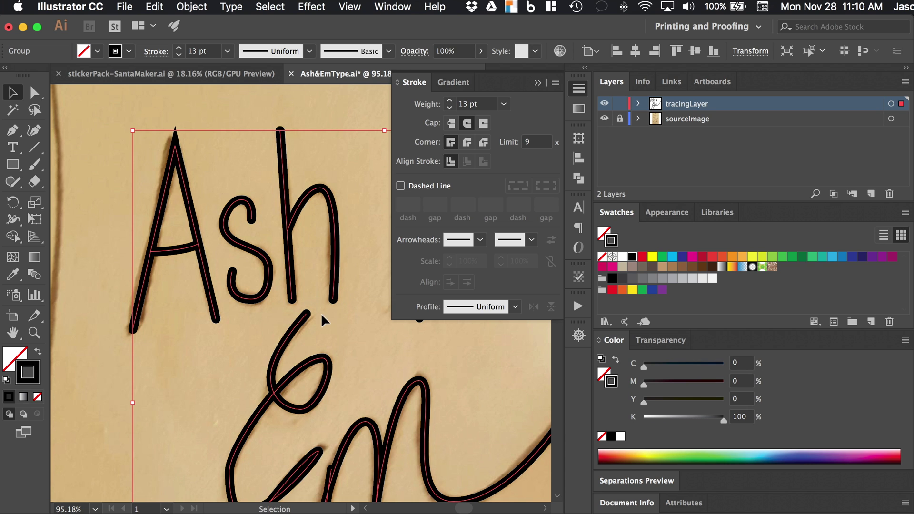
{"action": "scroll", "coordinate": [310, 304], "scroll_direction": "down", "scroll_amount": 5}
{"action": "scroll", "coordinate": [310, 305], "scroll_direction": "right", "scroll_amount": 4}
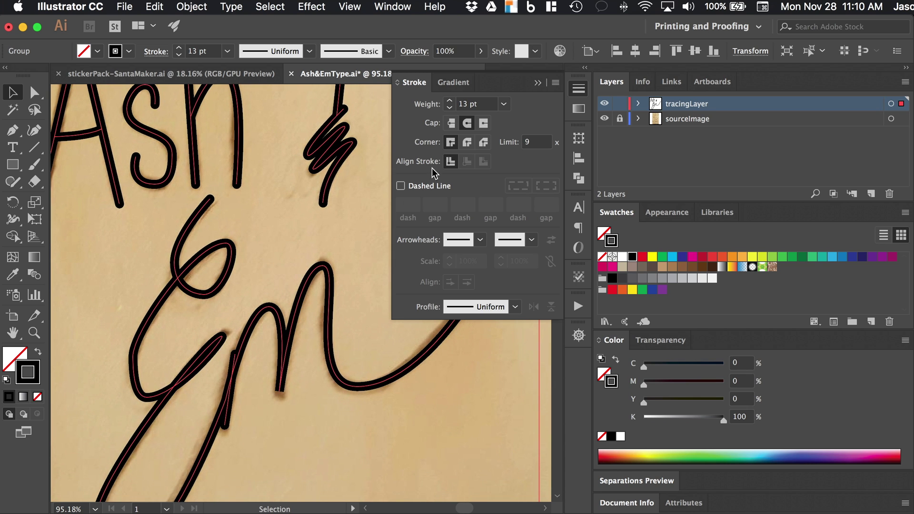
{"action": "scroll", "coordinate": [180, 236], "scroll_direction": "up", "scroll_amount": 5}
{"action": "scroll", "coordinate": [181, 236], "scroll_direction": "left", "scroll_amount": 3}
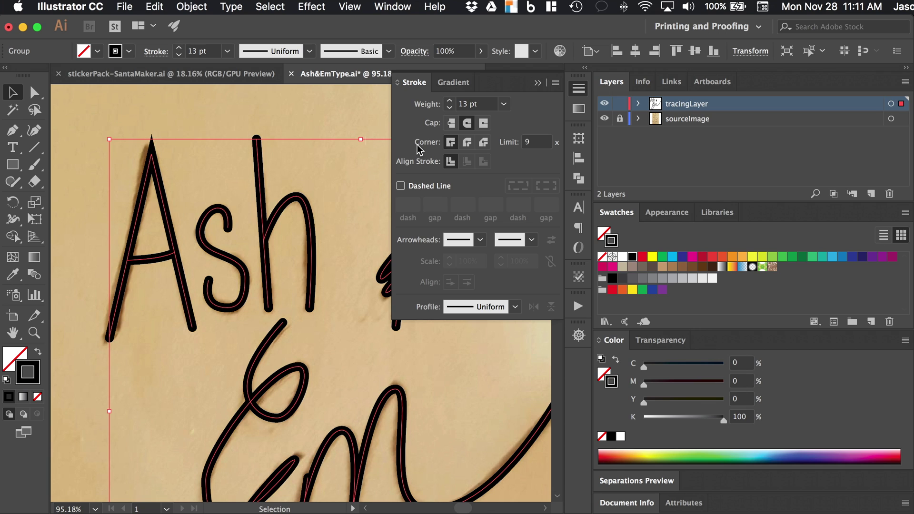
{"action": "left_click", "coordinate": [467, 141]}
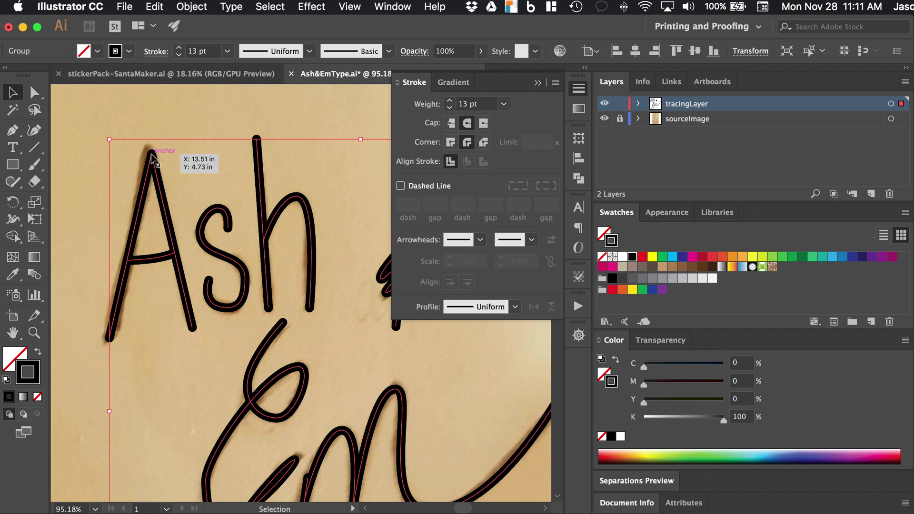
{"action": "scroll", "coordinate": [167, 160], "scroll_direction": "down", "scroll_amount": 5}
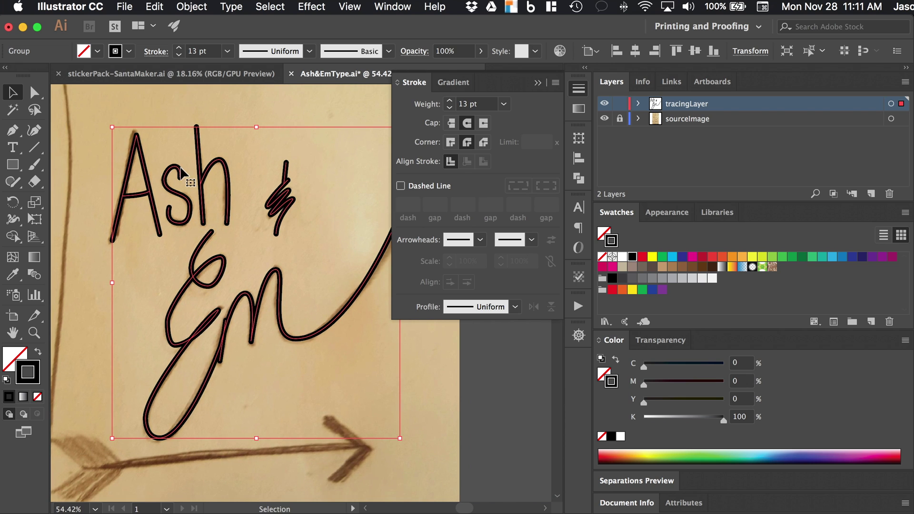
{"action": "left_click", "coordinate": [314, 251]}
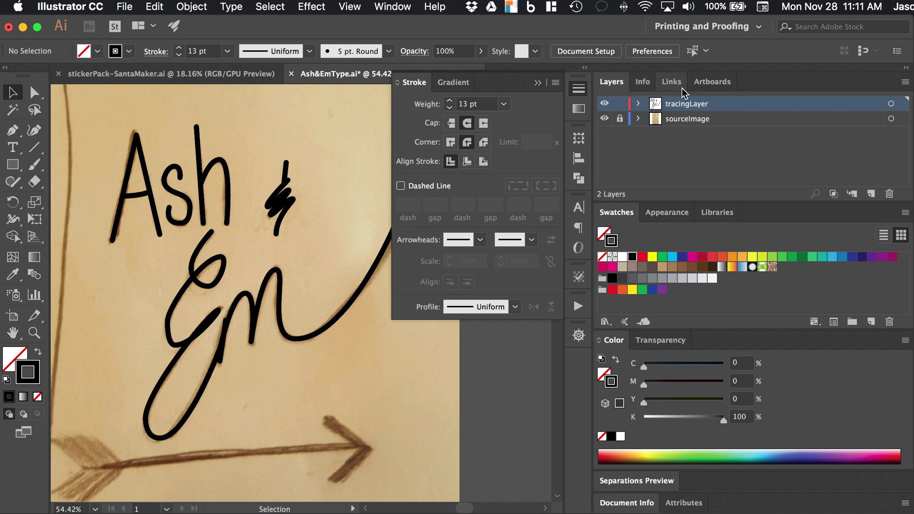
- With the photo hidden, pull an Em anchor's handle up to reshape the E curve
{"action": "left_click", "coordinate": [605, 118]}
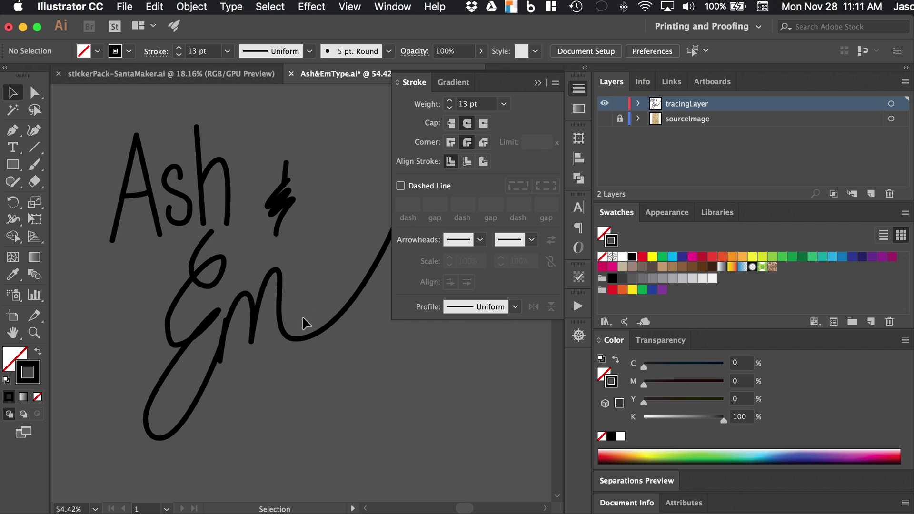
{"action": "scroll", "coordinate": [307, 323], "scroll_direction": "up", "scroll_amount": 3}
{"action": "scroll", "coordinate": [167, 324], "scroll_direction": "down", "scroll_amount": 1}
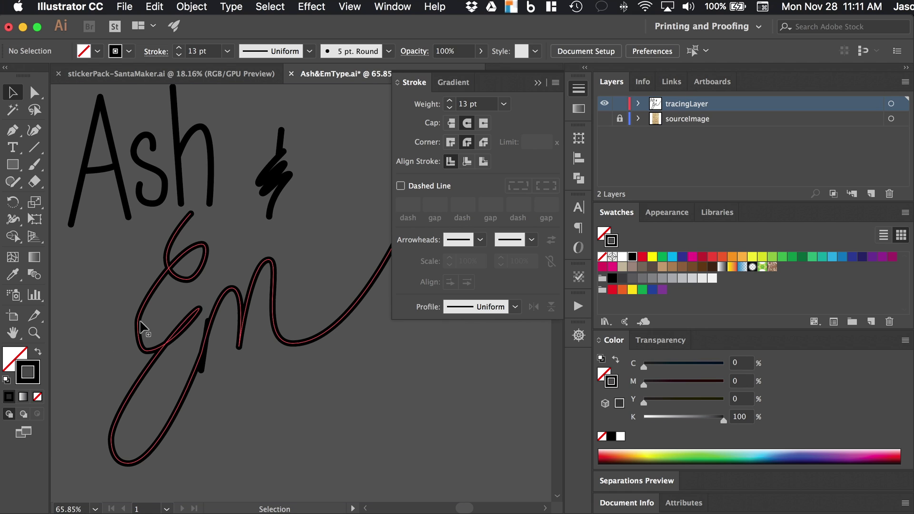
{"action": "key", "text": "a"}
{"action": "scroll", "coordinate": [137, 325], "scroll_direction": "up", "scroll_amount": 4}
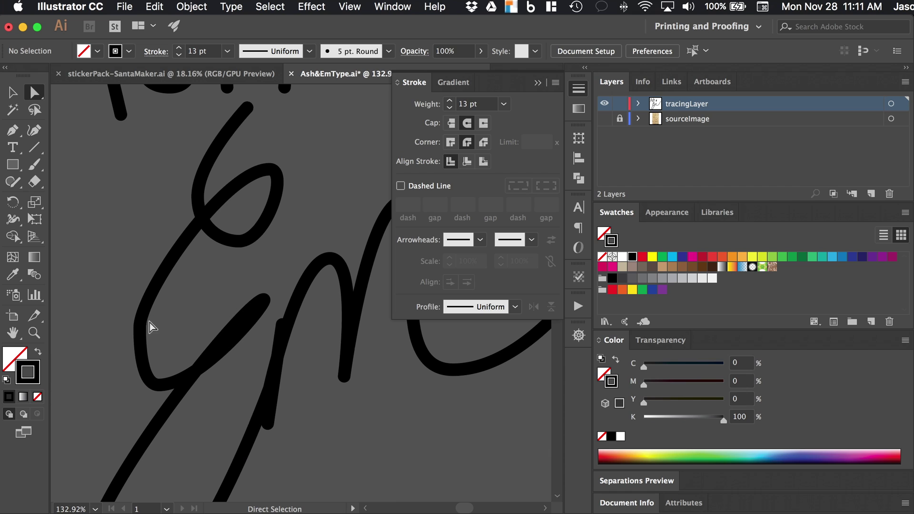
{"action": "left_click", "coordinate": [140, 327]}
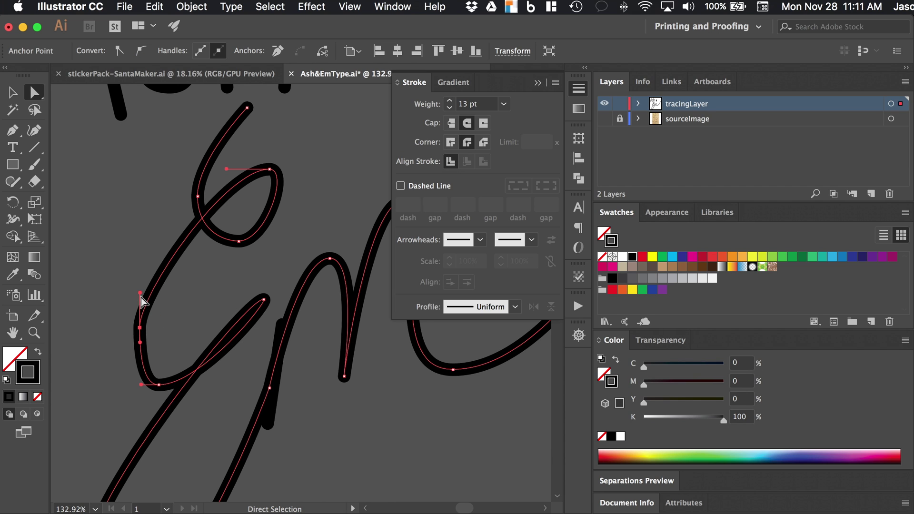
{"action": "left_click_drag", "start_coordinate": [141, 297], "coordinate": [143, 286]}
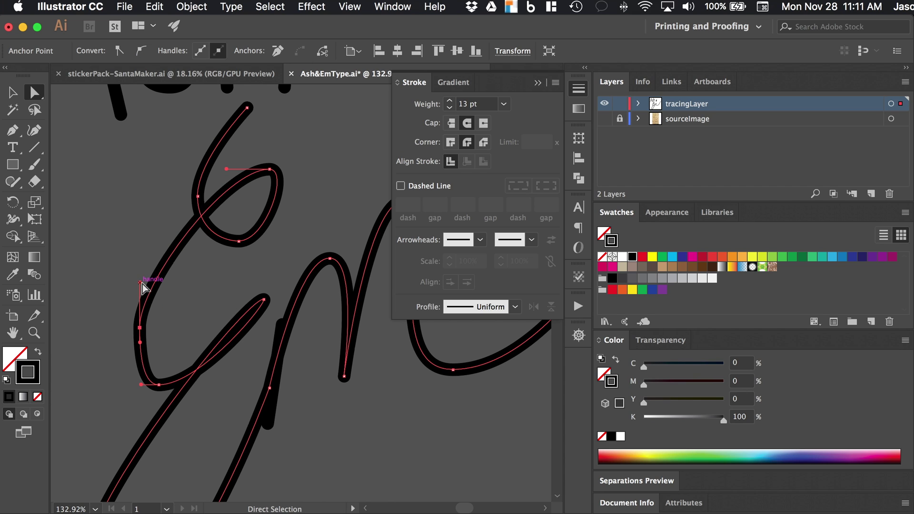
{"action": "left_click", "coordinate": [140, 355]}
{"action": "left_click", "coordinate": [148, 307]}
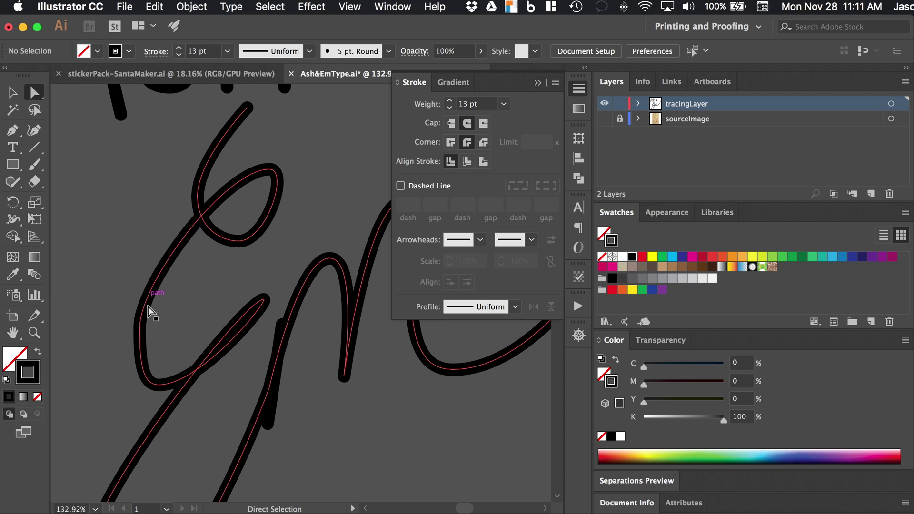
{"action": "left_click", "coordinate": [141, 329]}
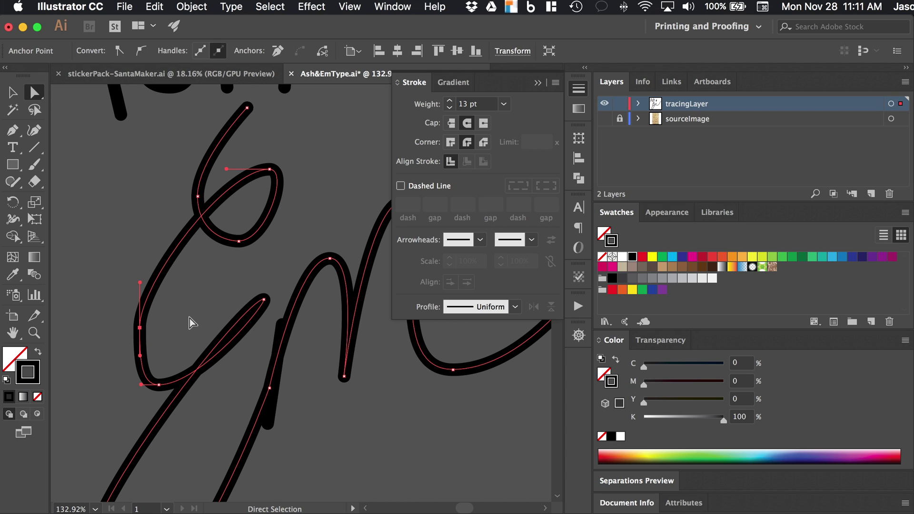
- Delete the extra anchor on the E's lower curve and extend the bottom handle to smooth it
{"action": "key", "text": "p"}
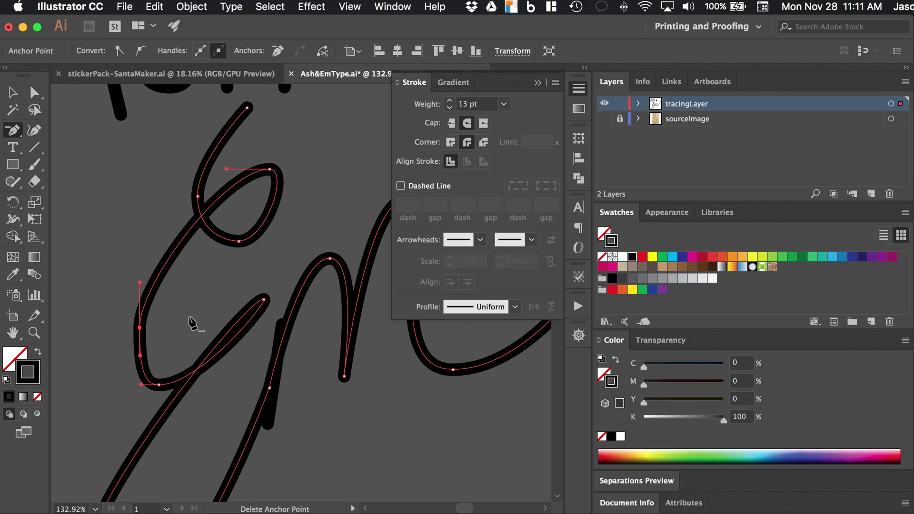
{"action": "left_click", "coordinate": [140, 328]}
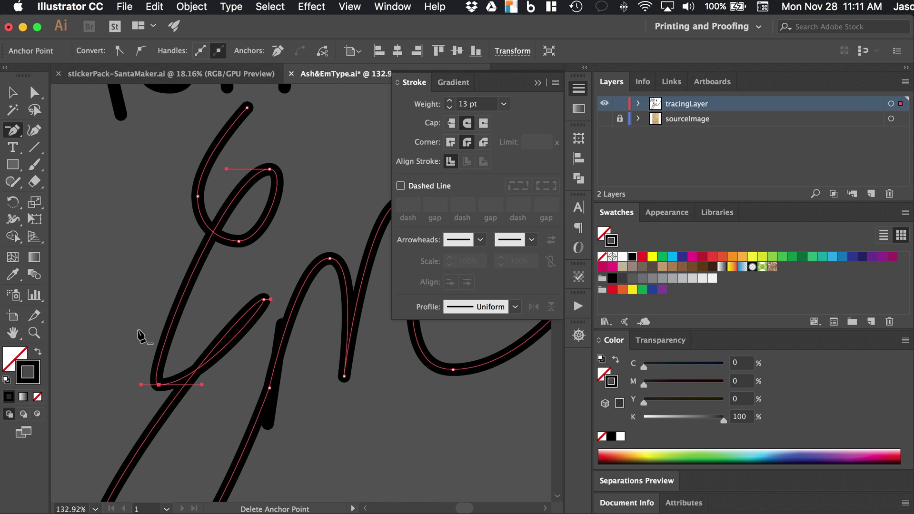
{"action": "key", "text": "a"}
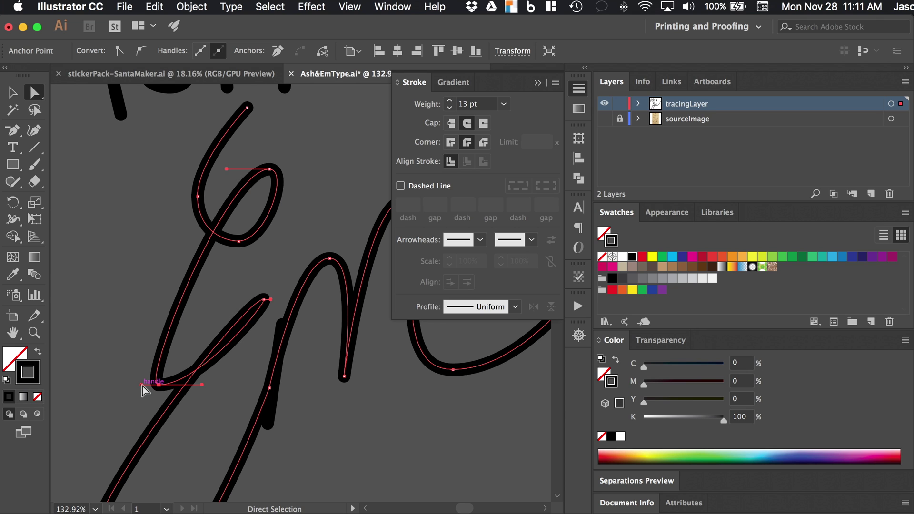
{"action": "left_click_drag", "start_coordinate": [141, 384], "coordinate": [86, 384]}
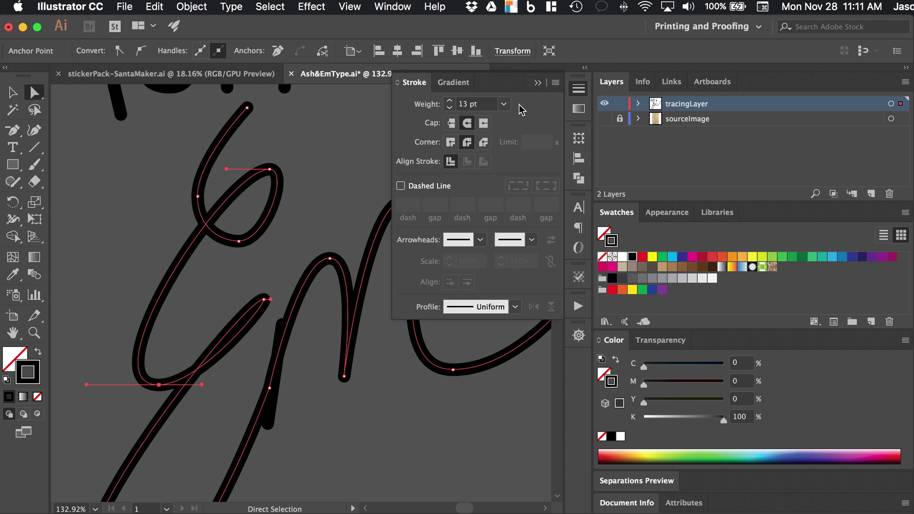
{"action": "left_click", "coordinate": [605, 119]}
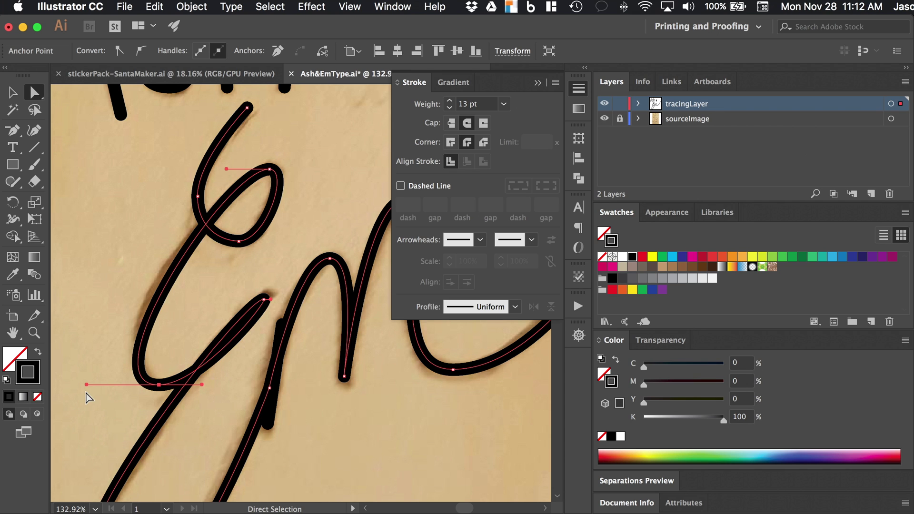
{"action": "left_click_drag", "start_coordinate": [86, 384], "coordinate": [84, 385]}
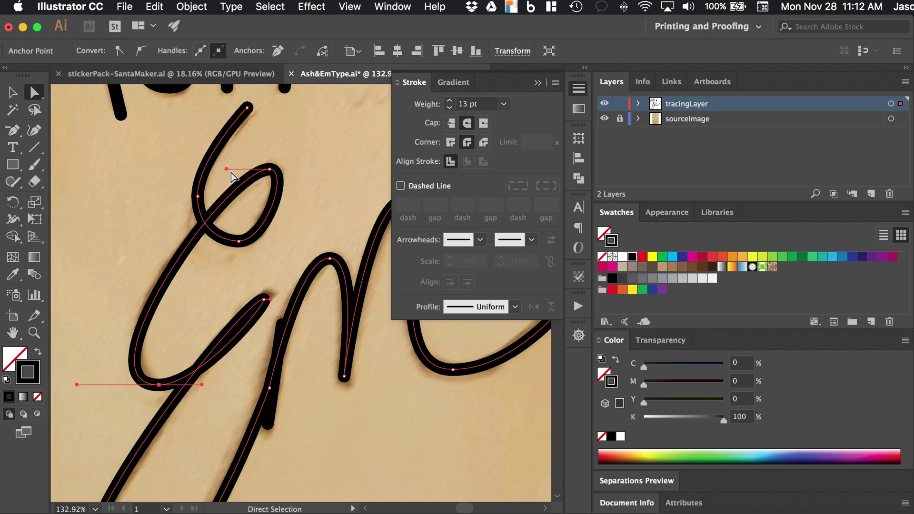
{"action": "left_click_drag", "start_coordinate": [226, 169], "coordinate": [221, 169]}
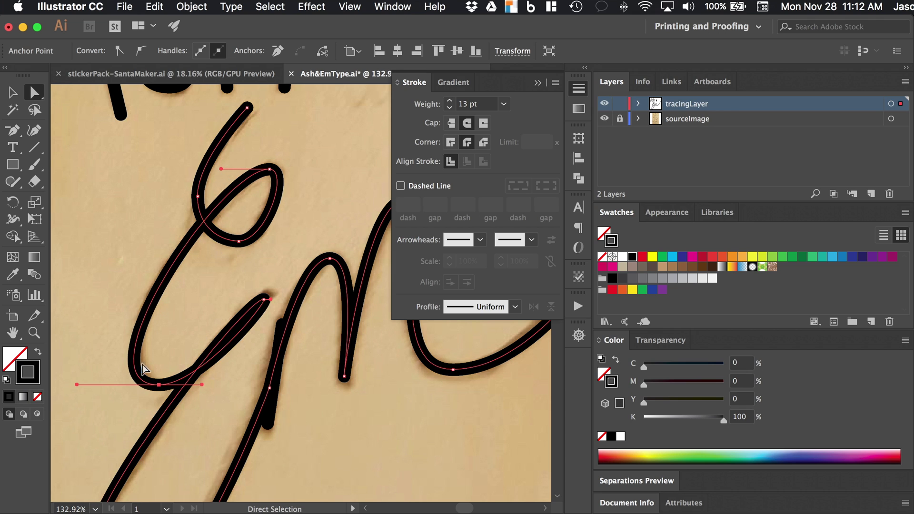
{"action": "left_click_drag", "start_coordinate": [77, 384], "coordinate": [82, 384]}
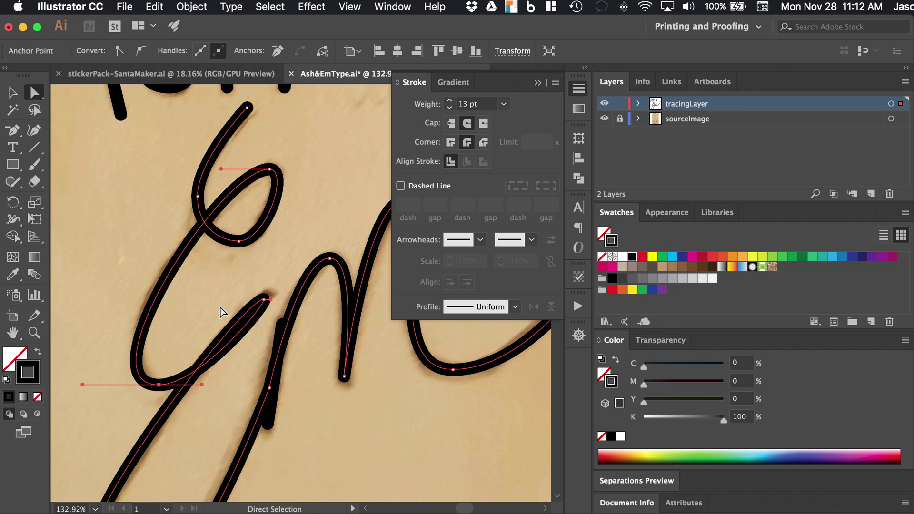
{"action": "scroll", "coordinate": [220, 312], "scroll_direction": "down", "scroll_amount": 2}
{"action": "scroll", "coordinate": [224, 314], "scroll_direction": "down", "scroll_amount": 3}
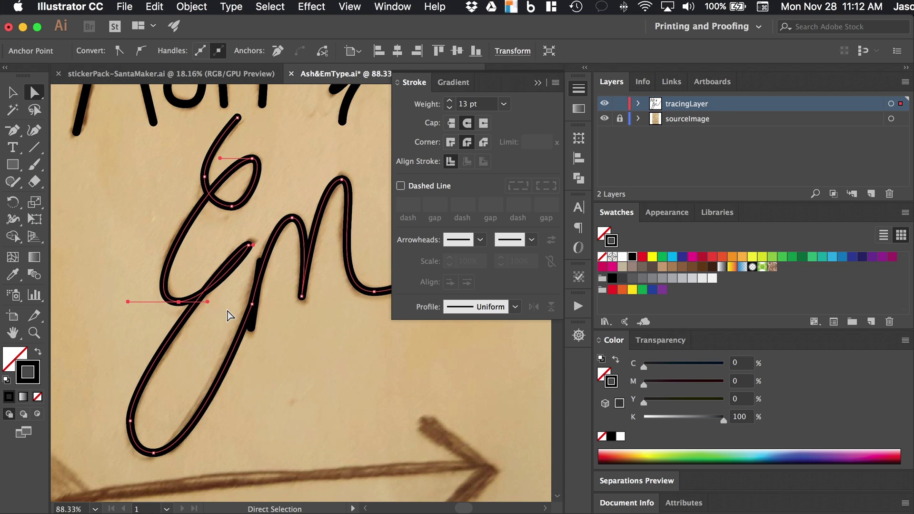
- Hide the source photo and delete the extra anchor point at the bottom of the E's loop
{"action": "left_click", "coordinate": [604, 119]}
{"action": "left_click", "coordinate": [318, 374]}
{"action": "scroll", "coordinate": [316, 375], "scroll_direction": "down", "scroll_amount": 4}
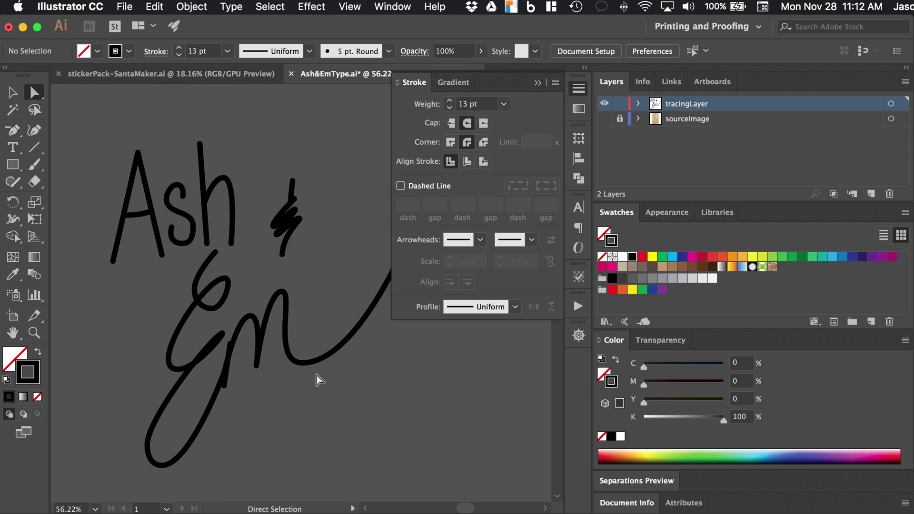
{"action": "scroll", "coordinate": [316, 375], "scroll_direction": "right", "scroll_amount": 1}
{"action": "scroll", "coordinate": [316, 375], "scroll_direction": "down", "scroll_amount": 1}
{"action": "scroll", "coordinate": [316, 375], "scroll_direction": "up", "scroll_amount": 3}
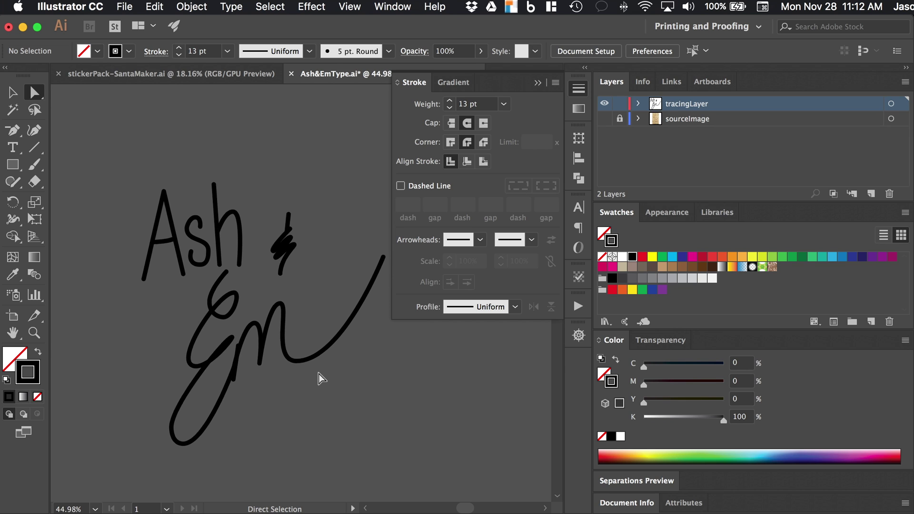
{"action": "scroll", "coordinate": [324, 364], "scroll_direction": "up", "scroll_amount": 3}
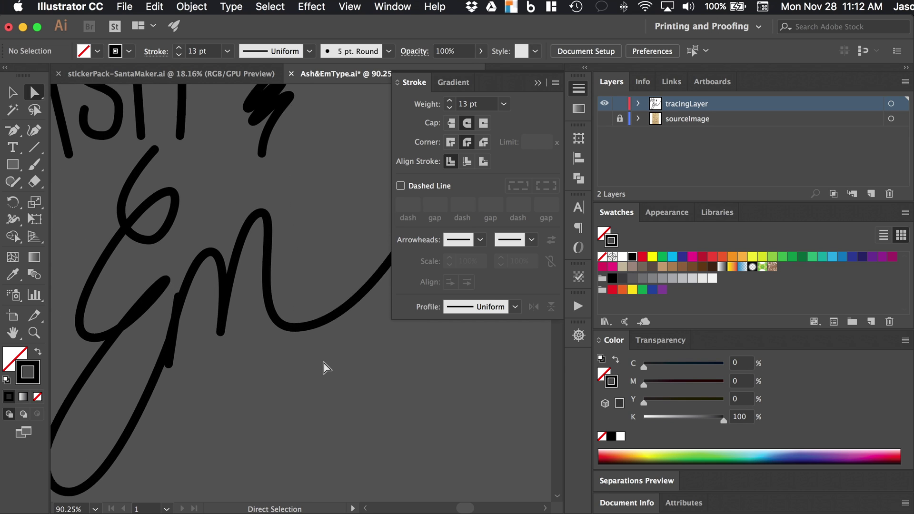
{"action": "left_click", "coordinate": [183, 373]}
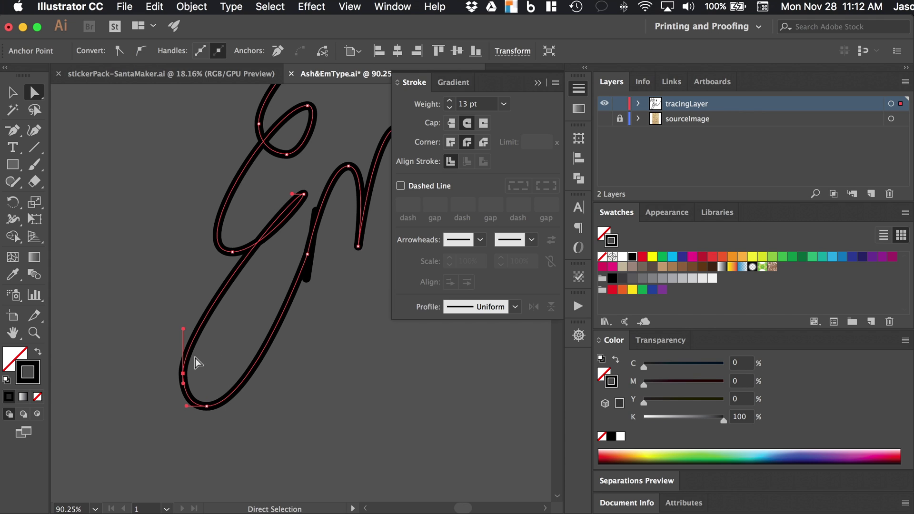
{"action": "key", "text": "p"}
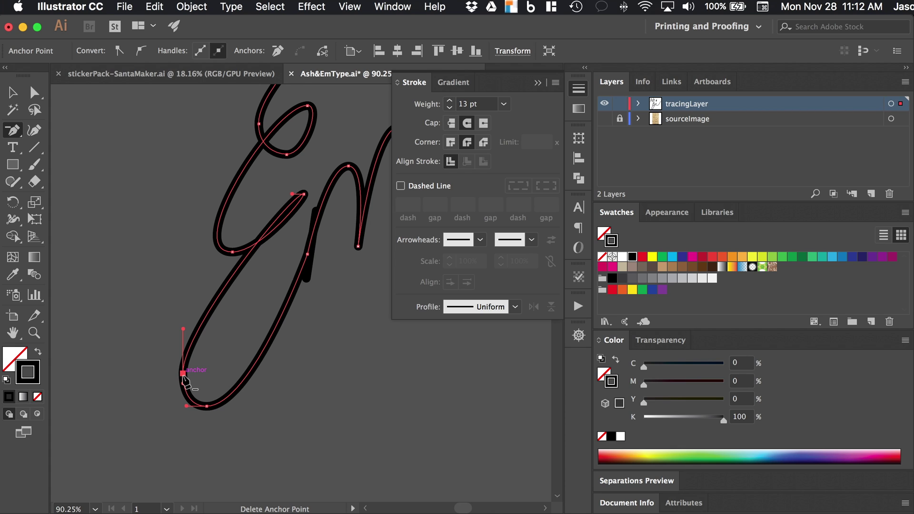
{"action": "left_click", "coordinate": [183, 374]}
- Widen the loop's bottom curve by dragging its handles, checking against the photo, then hide the photo
{"action": "key", "text": "a"}
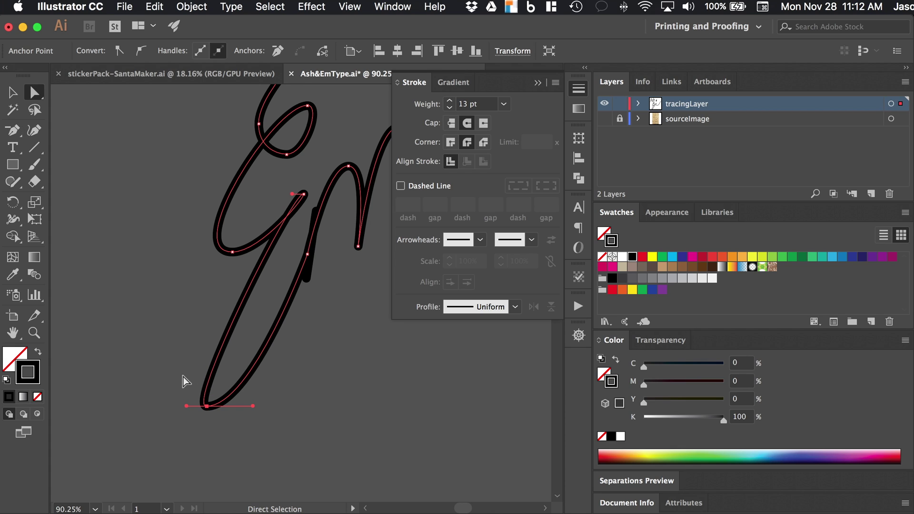
{"action": "left_click_drag", "start_coordinate": [187, 407], "coordinate": [148, 410]}
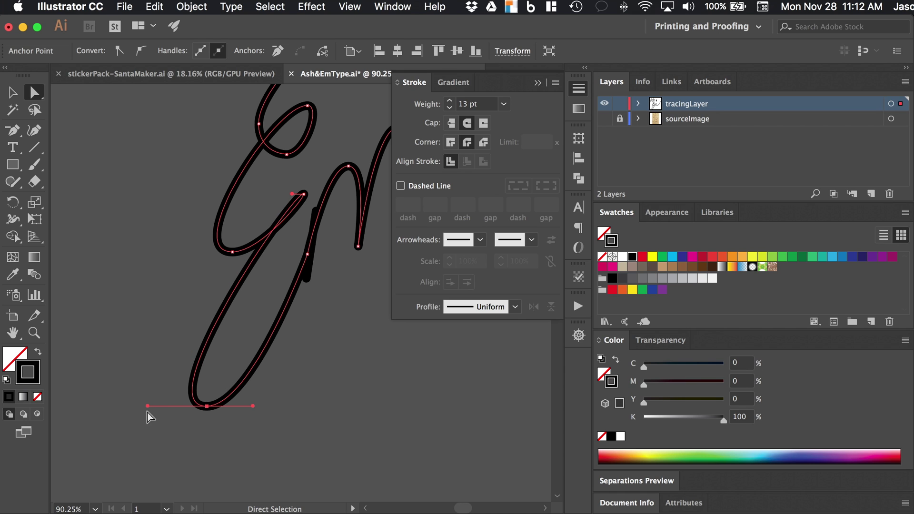
{"action": "left_click", "coordinate": [604, 119]}
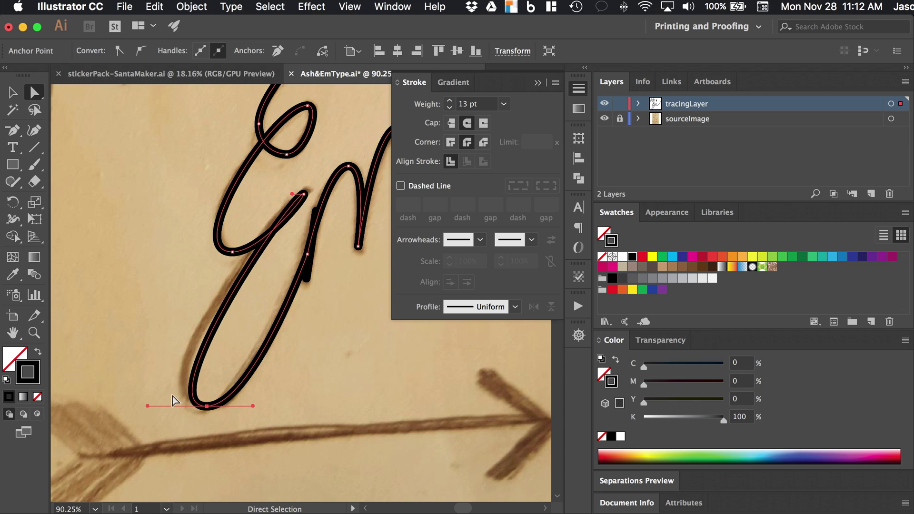
{"action": "left_click_drag", "start_coordinate": [152, 410], "coordinate": [121, 395]}
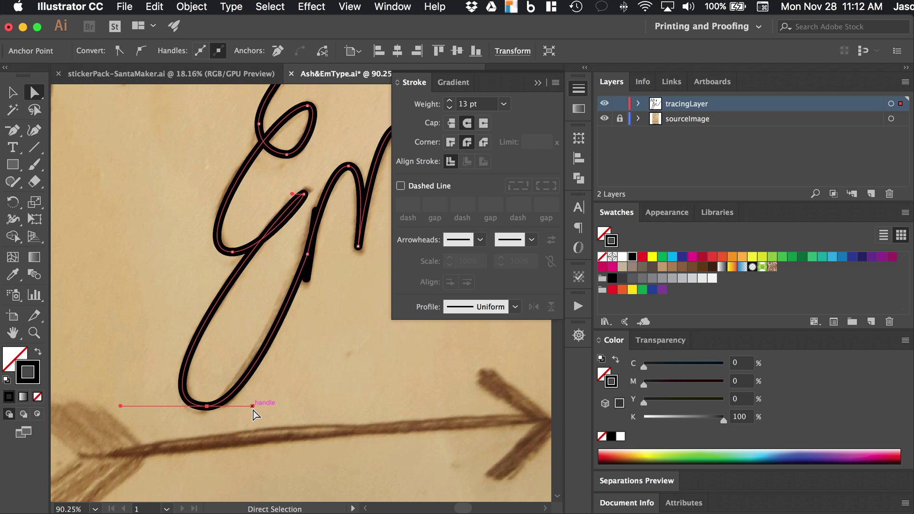
{"action": "left_click_drag", "start_coordinate": [253, 406], "coordinate": [245, 405]}
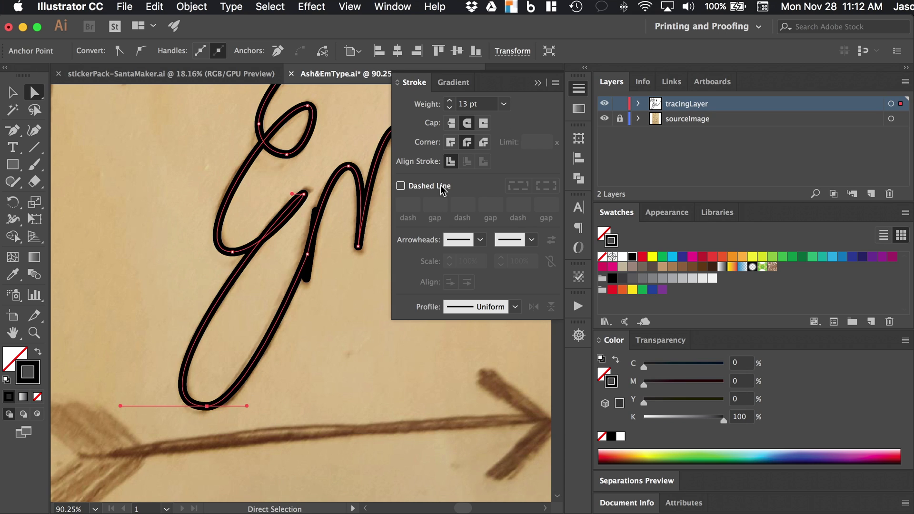
{"action": "left_click", "coordinate": [604, 118]}
{"action": "scroll", "coordinate": [381, 335], "scroll_direction": "down", "scroll_amount": 2}
{"action": "scroll", "coordinate": [381, 335], "scroll_direction": "down", "scroll_amount": 2}
- Marquee-select the whole Ash & Em lettering group with the Selection tool
{"action": "left_click", "coordinate": [350, 349]}
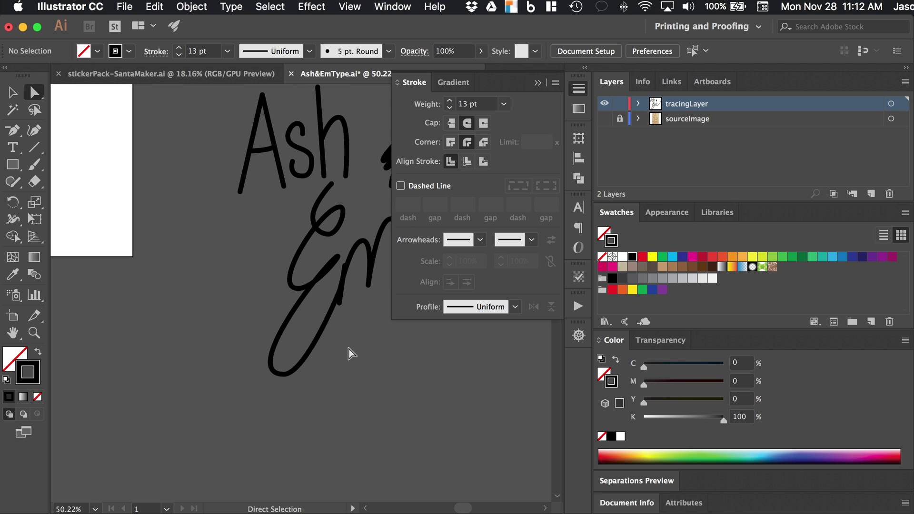
{"action": "scroll", "coordinate": [349, 349], "scroll_direction": "right", "scroll_amount": 3}
{"action": "scroll", "coordinate": [349, 349], "scroll_direction": "down", "scroll_amount": 2}
{"action": "scroll", "coordinate": [349, 349], "scroll_direction": "right", "scroll_amount": 2}
{"action": "scroll", "coordinate": [349, 350], "scroll_direction": "down", "scroll_amount": 1}
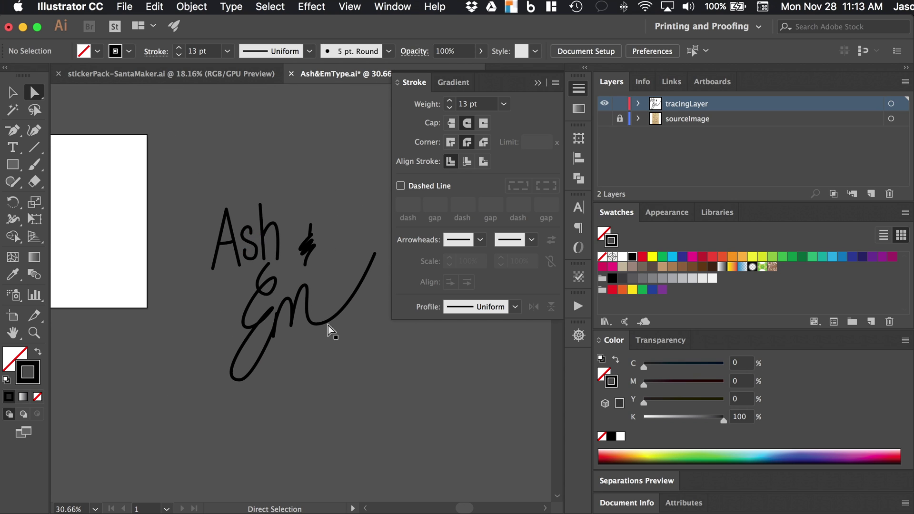
{"action": "scroll", "coordinate": [338, 322], "scroll_direction": "up", "scroll_amount": 2}
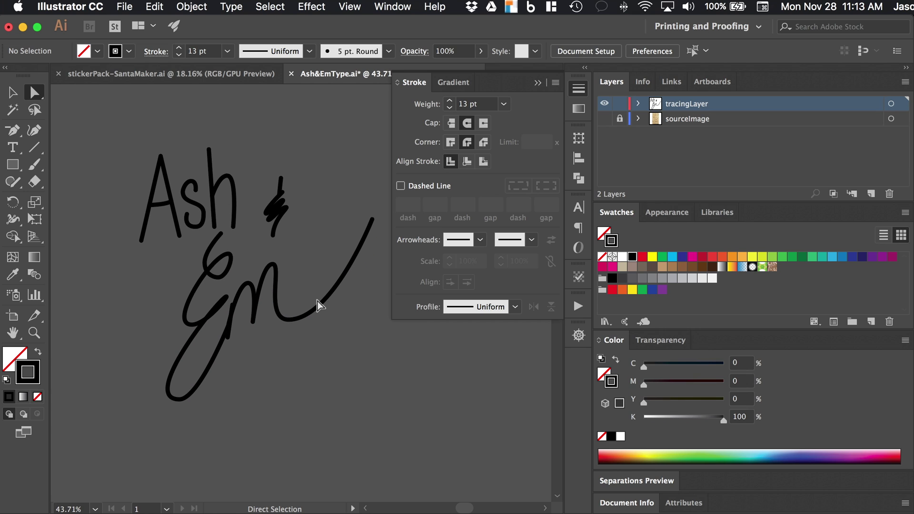
{"action": "scroll", "coordinate": [318, 305], "scroll_direction": "down", "scroll_amount": 3}
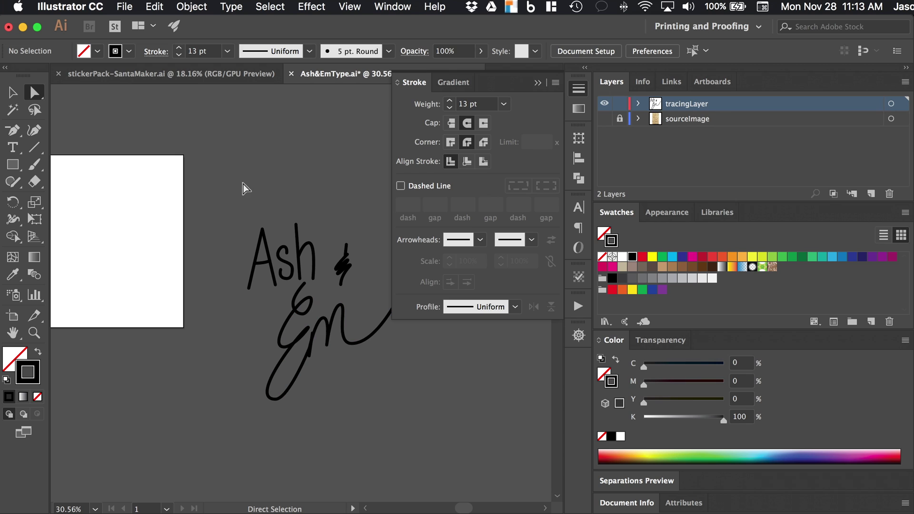
{"action": "key", "text": "v"}
{"action": "left_click_drag", "start_coordinate": [226, 189], "coordinate": [420, 424]}
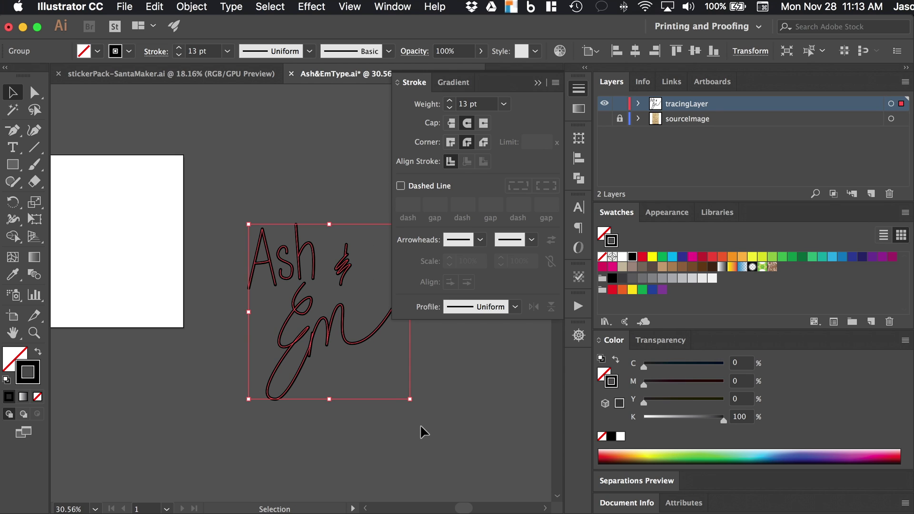
- Scroll over to the blank white artboard and collapse the Stroke panel
{"action": "scroll", "coordinate": [419, 424], "scroll_direction": "right", "scroll_amount": 5}
{"action": "scroll", "coordinate": [420, 424], "scroll_direction": "left", "scroll_amount": 4}
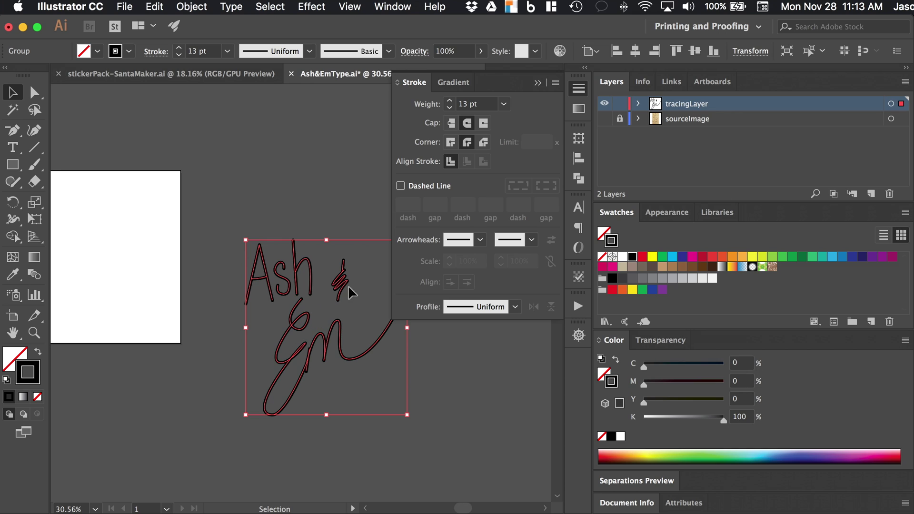
{"action": "scroll", "coordinate": [325, 286], "scroll_direction": "left", "scroll_amount": 1}
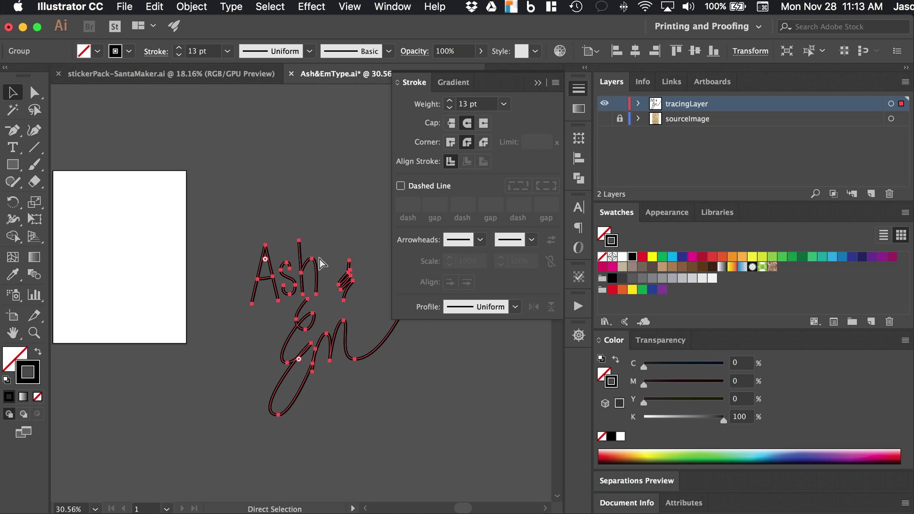
{"action": "scroll", "coordinate": [315, 257], "scroll_direction": "left", "scroll_amount": 10}
{"action": "scroll", "coordinate": [308, 255], "scroll_direction": "up", "scroll_amount": 3}
{"action": "scroll", "coordinate": [308, 252], "scroll_direction": "up", "scroll_amount": 7}
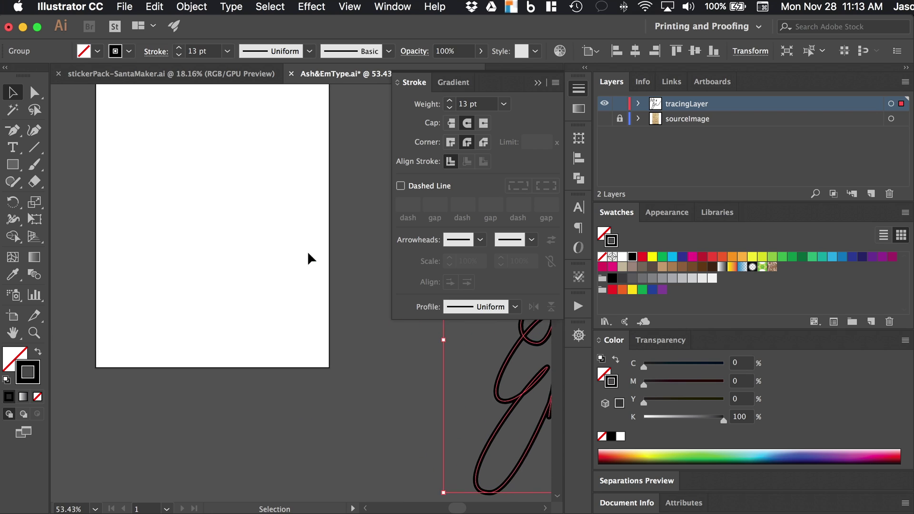
{"action": "left_click", "coordinate": [538, 83]}
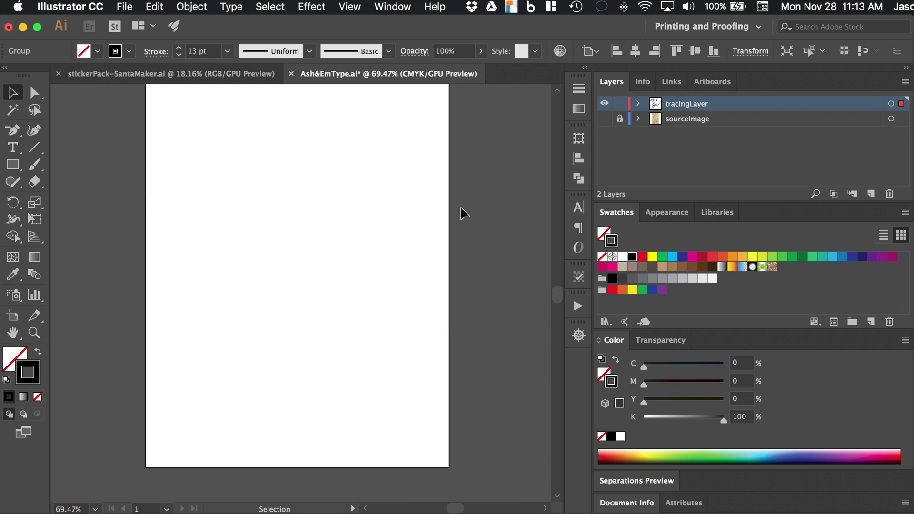
{"action": "scroll", "coordinate": [459, 206], "scroll_direction": "up", "scroll_amount": 3}
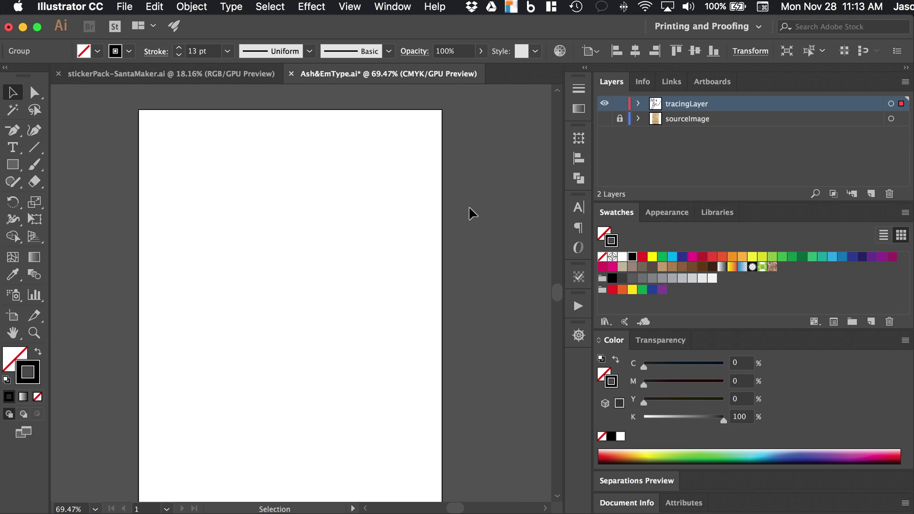
{"action": "key", "text": "super"}
{"action": "scroll", "coordinate": [470, 209], "scroll_direction": "up", "scroll_amount": 1}
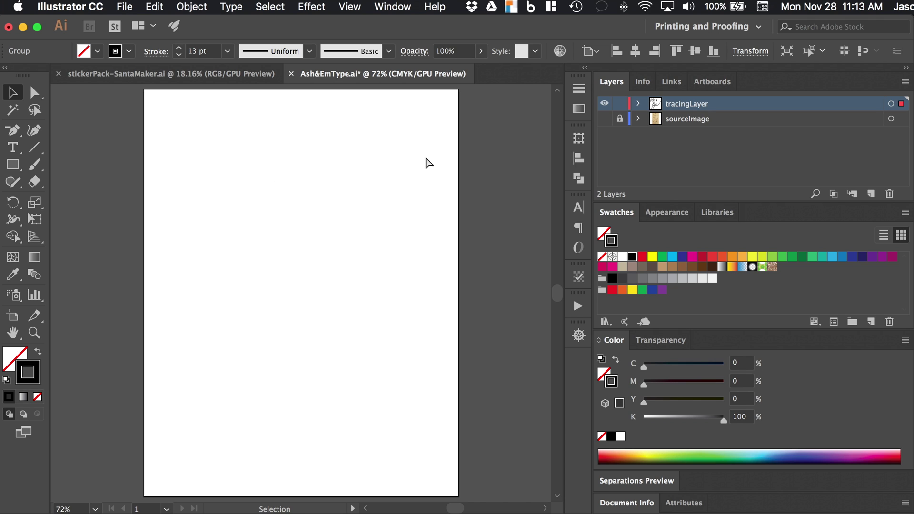
- Scale the lettering down onto the artboard to about 7.65 × 8.29 in, then deselect
{"action": "key", "text": "super"}
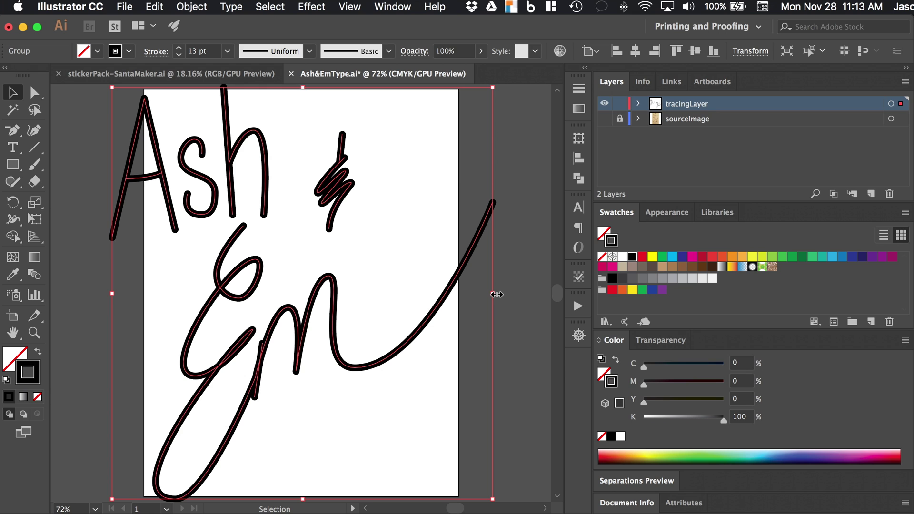
{"action": "left_click_drag", "start_coordinate": [494, 294], "coordinate": [446, 286]}
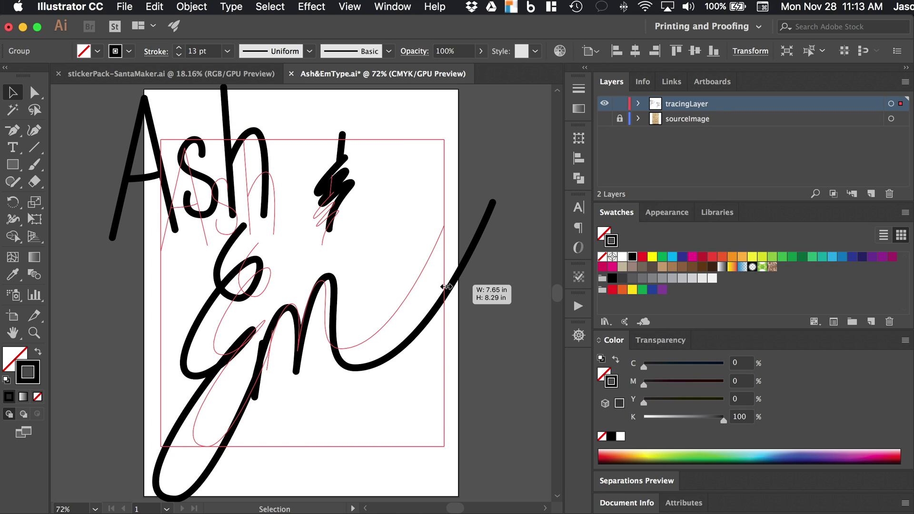
{"action": "left_click_drag", "start_coordinate": [445, 286], "coordinate": [444, 282]}
{"action": "left_click", "coordinate": [486, 271]}
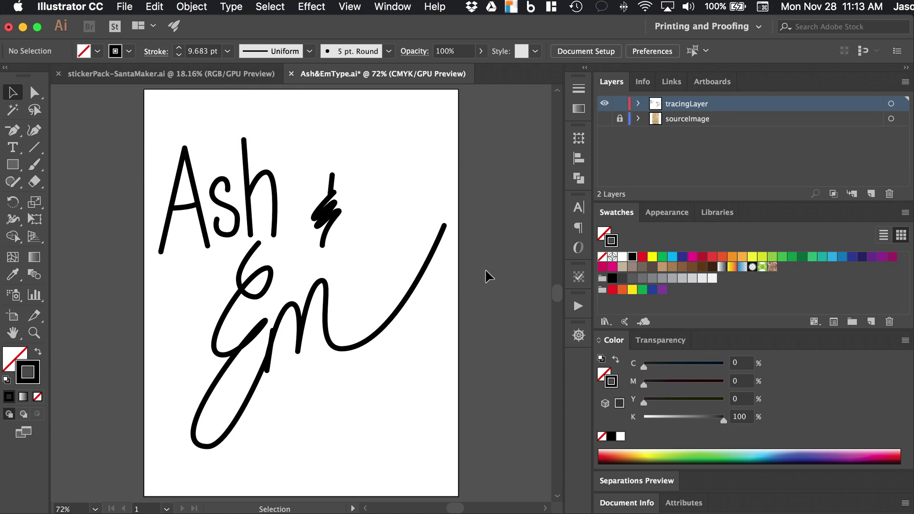